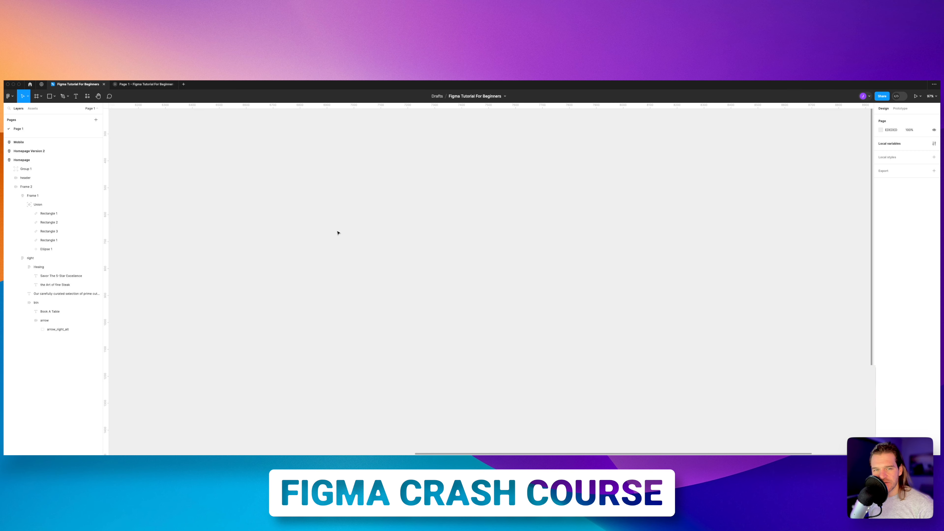
pyautogui.click(35, 97)
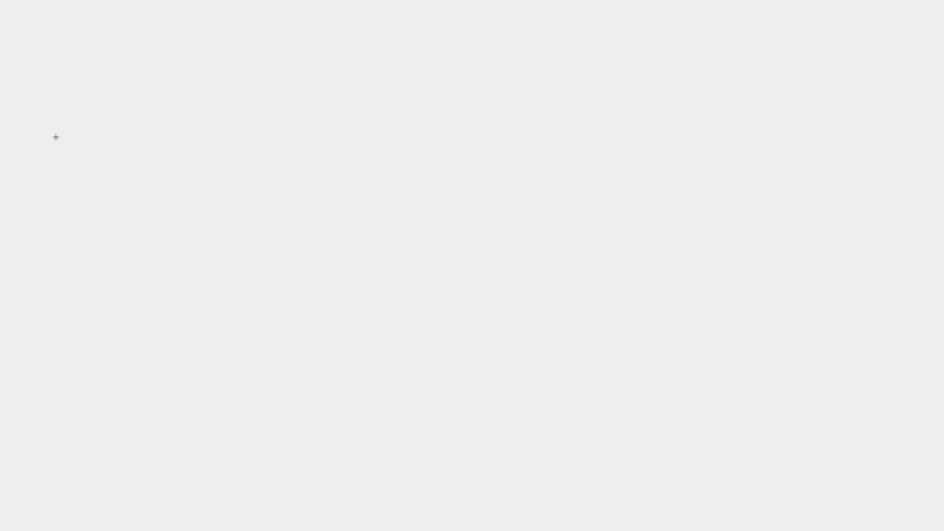
pyautogui.moveTo(56, 137); pyautogui.dragTo(476, 326)
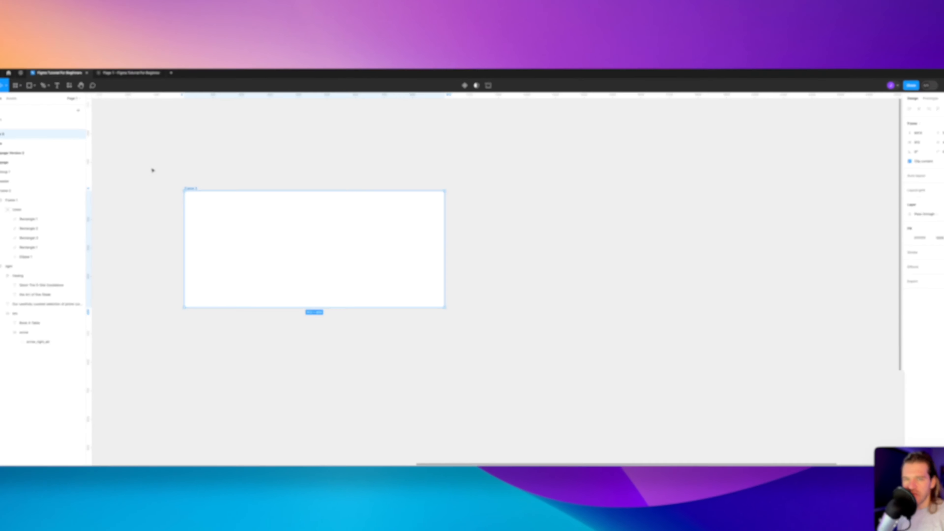
pyautogui.press('BackSpace')
# - Create a frame from the 1440 × 1024 Desktop preset and name it Homepage
pyautogui.click(37, 99)
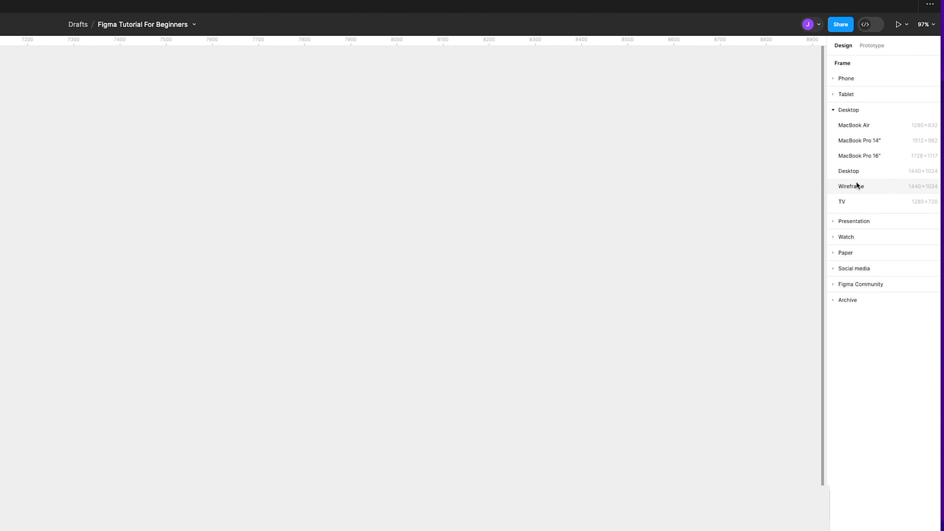
pyautogui.click(871, 171)
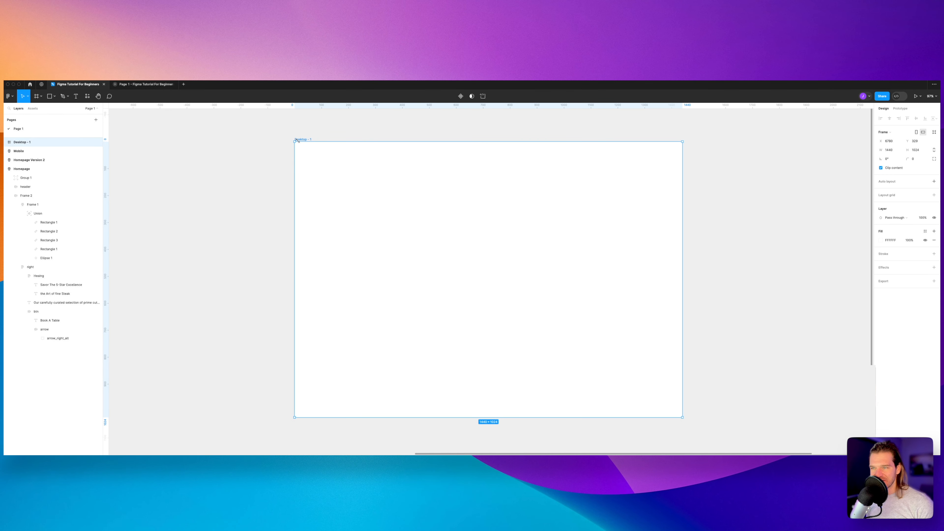
pyautogui.doubleClick(303, 140)
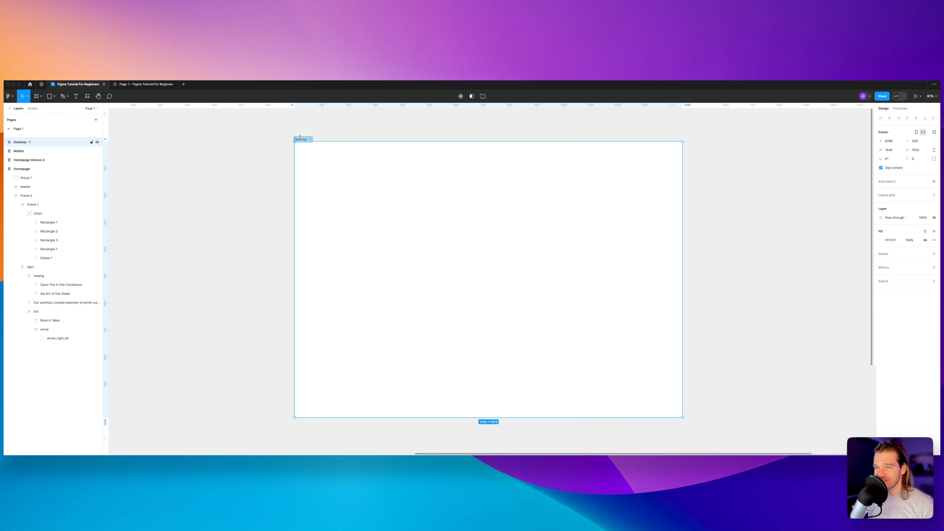
pyautogui.write('Homepage')
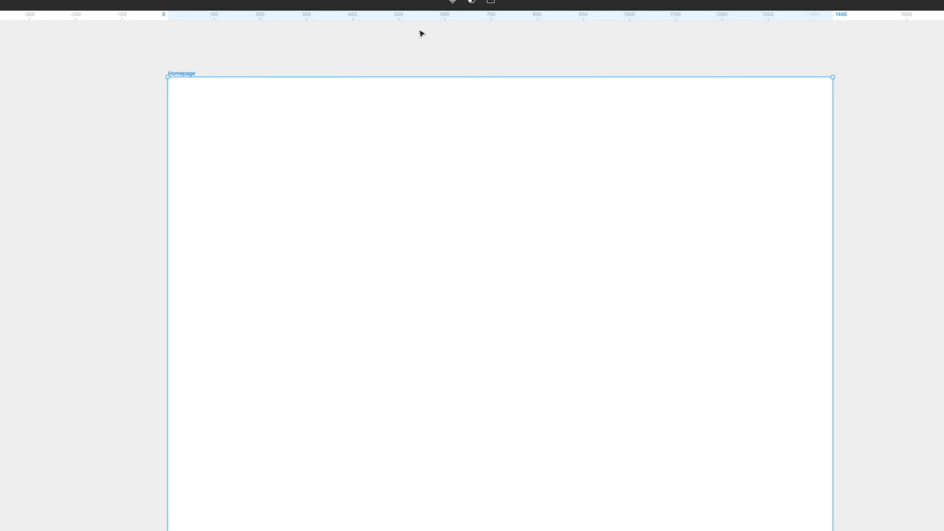
# - Add auto layout to the new Homepage frame
pyautogui.click(231, 42)
pyautogui.click(195, 76)
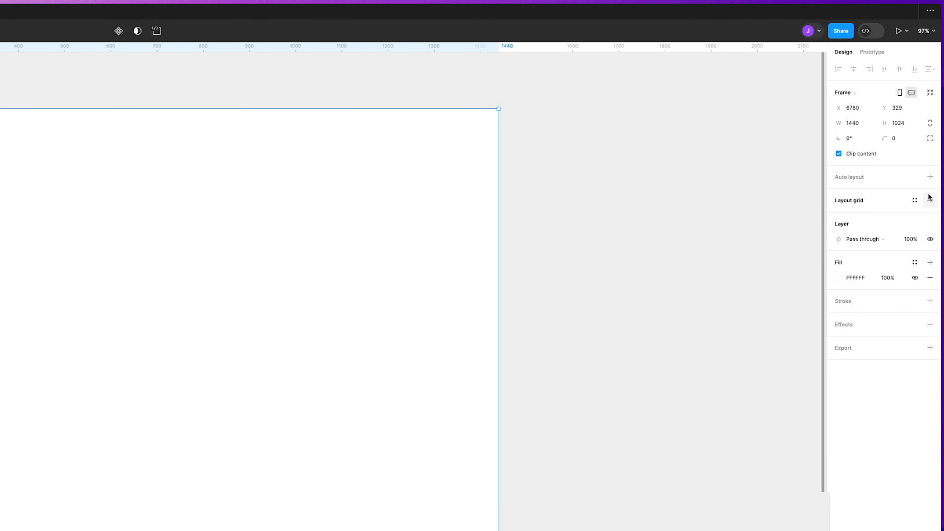
pyautogui.click(930, 177)
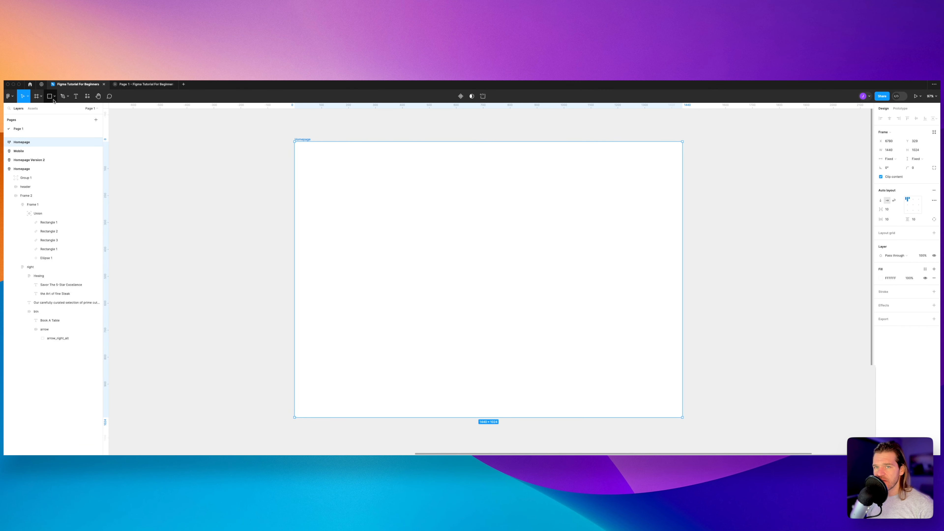
# - Add the logo text ResTa inside the new Homepage frame
pyautogui.click(76, 96)
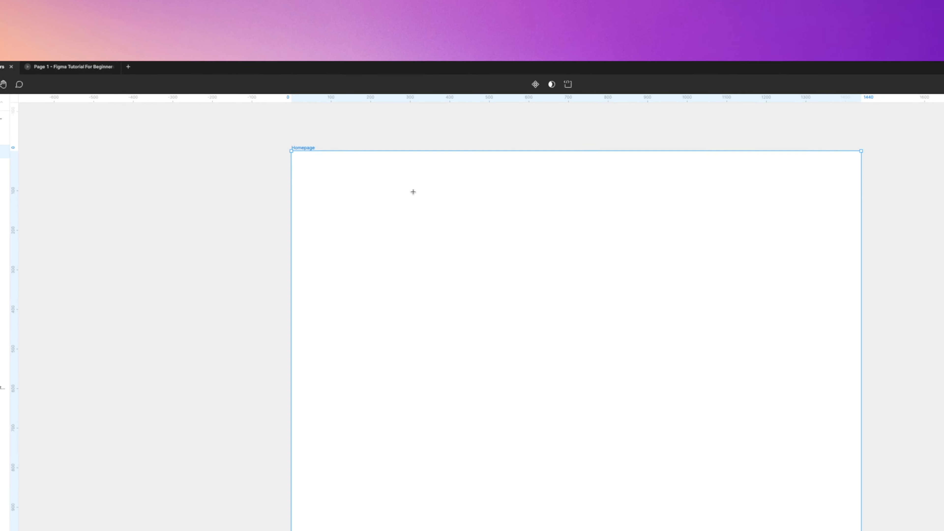
pyautogui.press('Escape')
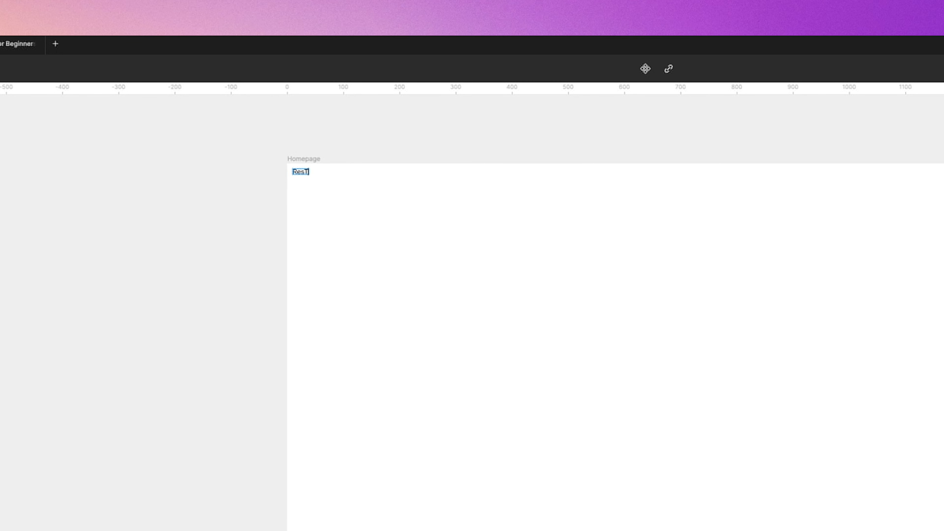
pyautogui.press('Escape')
pyautogui.scroll(5, 273, 181)
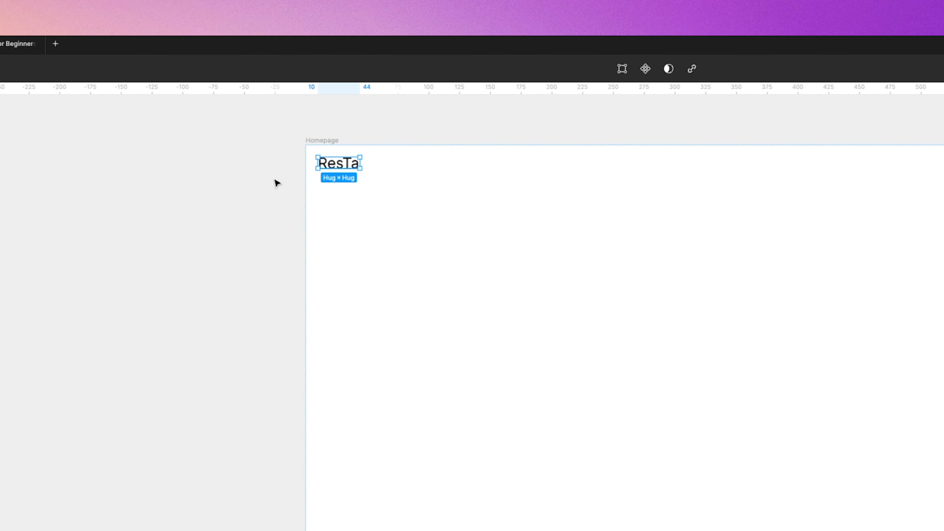
pyautogui.click(446, 193)
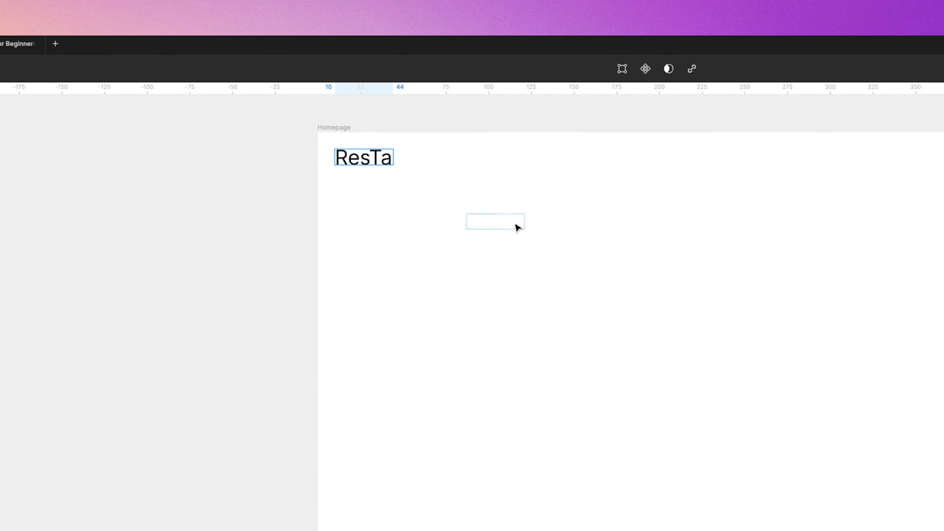
# - Set the ResTa text to the Fredoka font in SemiBold at size 34
pyautogui.click(387, 162)
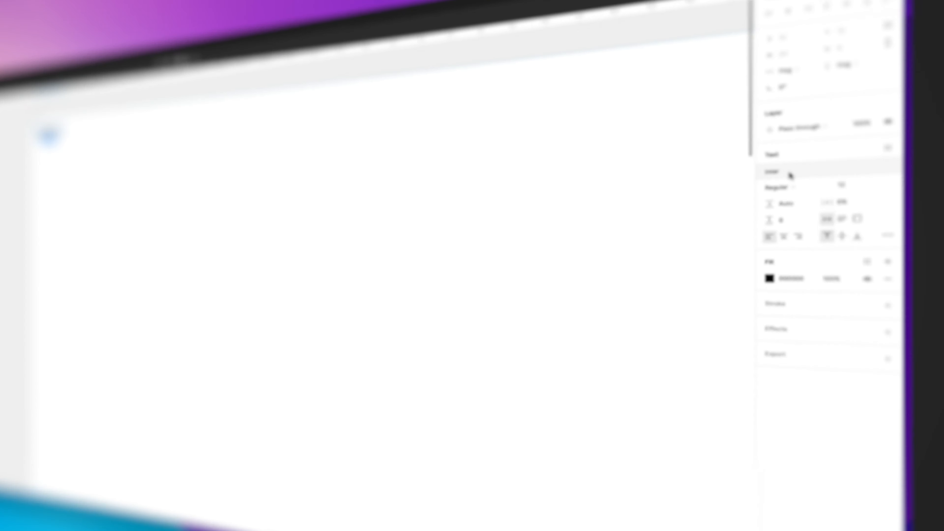
pyautogui.click(894, 205)
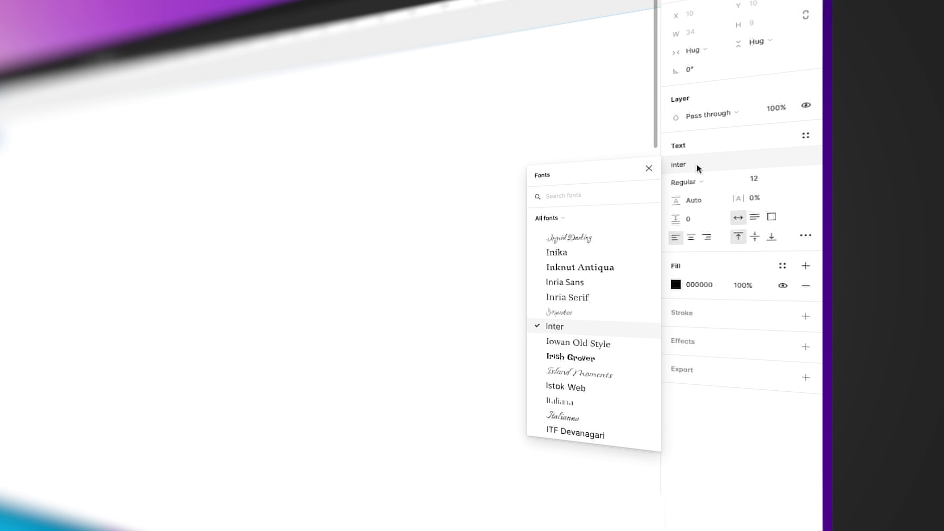
pyautogui.write('Fre')
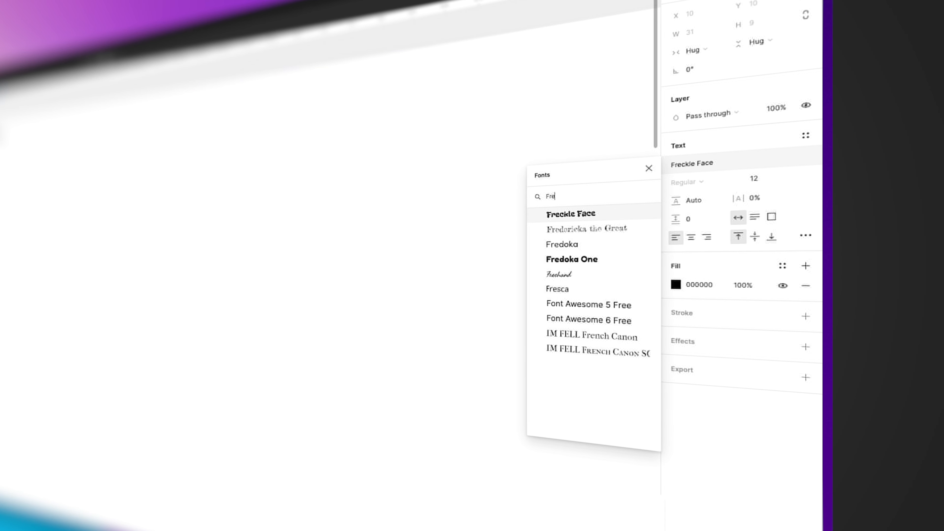
pyautogui.click(603, 245)
pyautogui.click(764, 179)
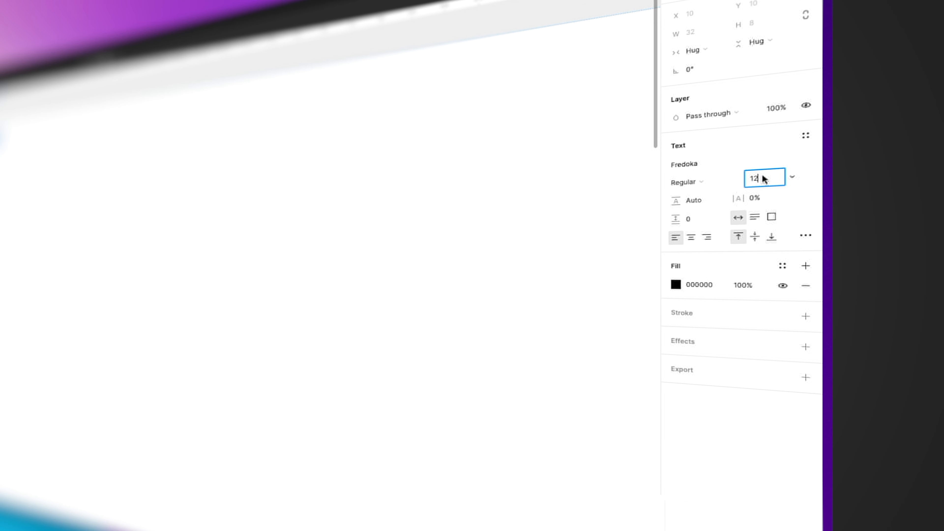
pyautogui.write('34')
pyautogui.press('Return')
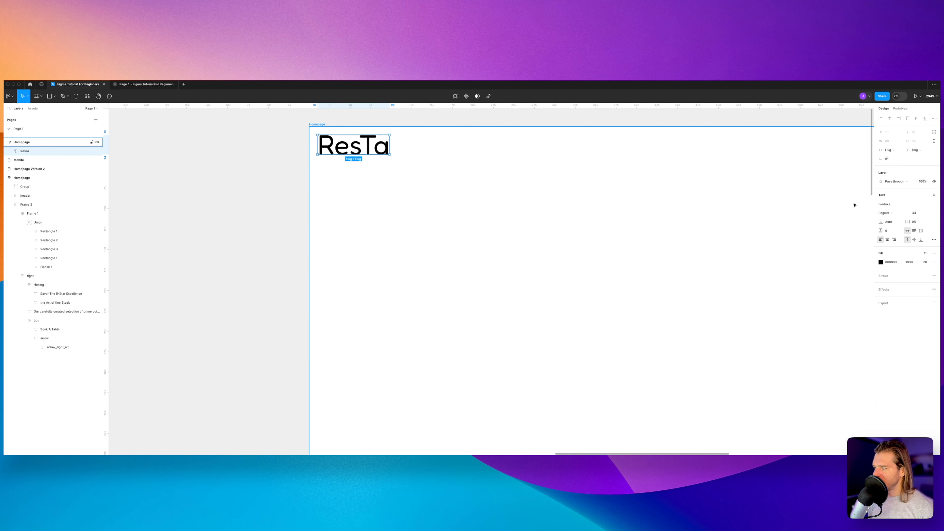
pyautogui.click(886, 212)
pyautogui.click(888, 226)
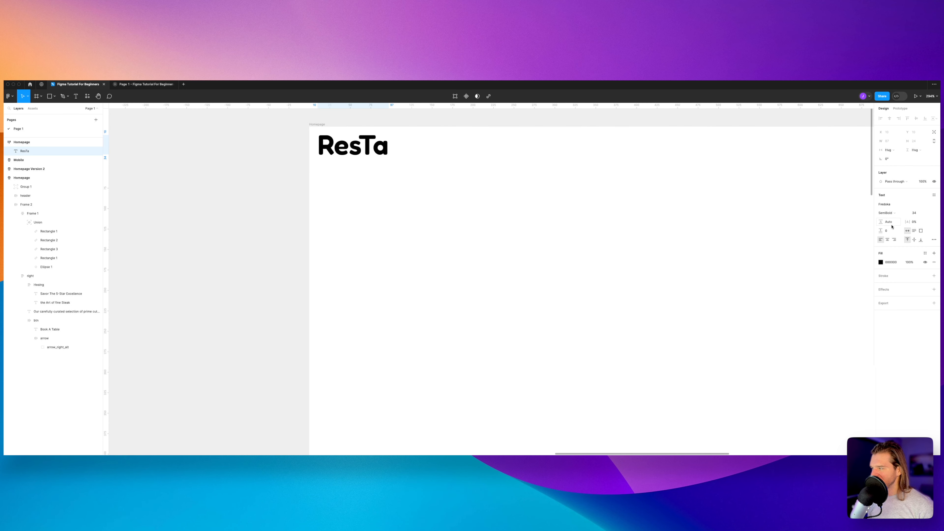
# - Select only the letters Ta in the ResTa logo and give them the custom yellow fill EDCD25
pyautogui.doubleClick(361, 149)
pyautogui.click(362, 147)
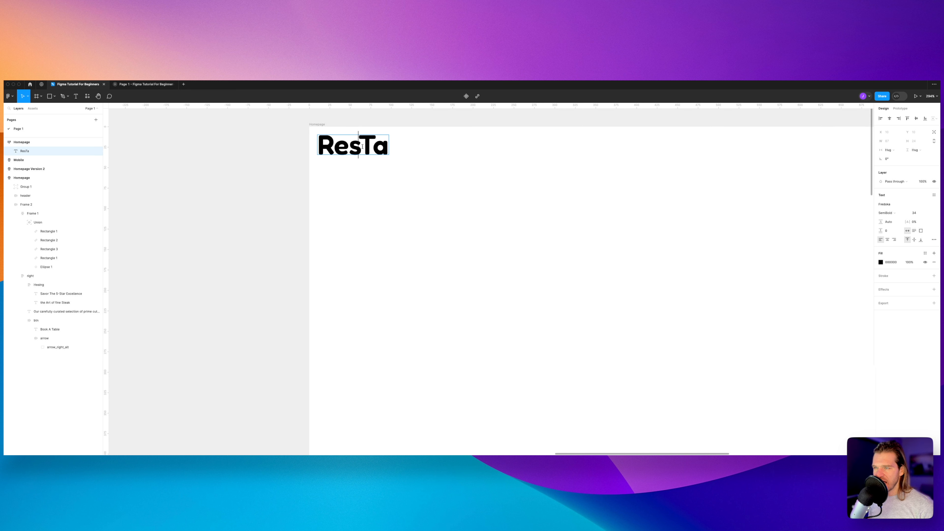
pyautogui.doubleClick(362, 147)
pyautogui.moveTo(373, 148); pyautogui.dragTo(384, 150)
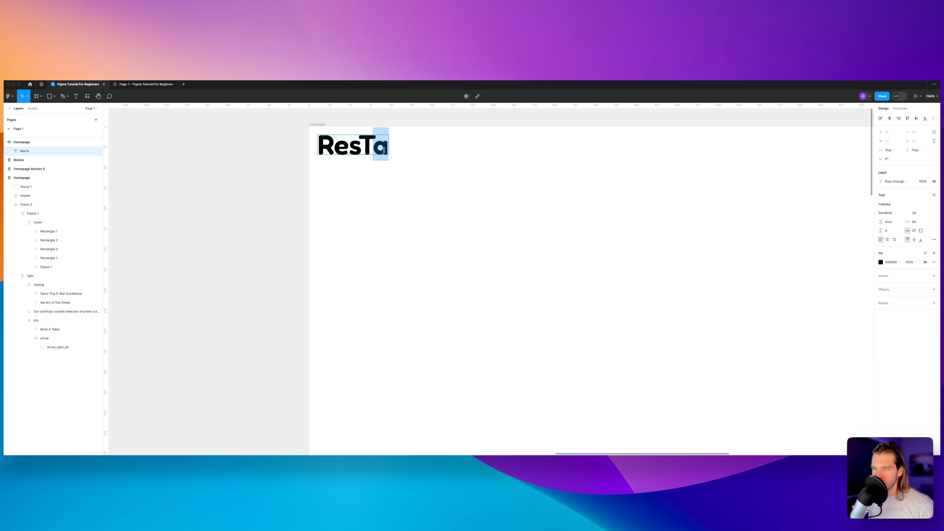
pyautogui.keyDown('shift'); pyautogui.click(363, 151); pyautogui.keyUp('shift')
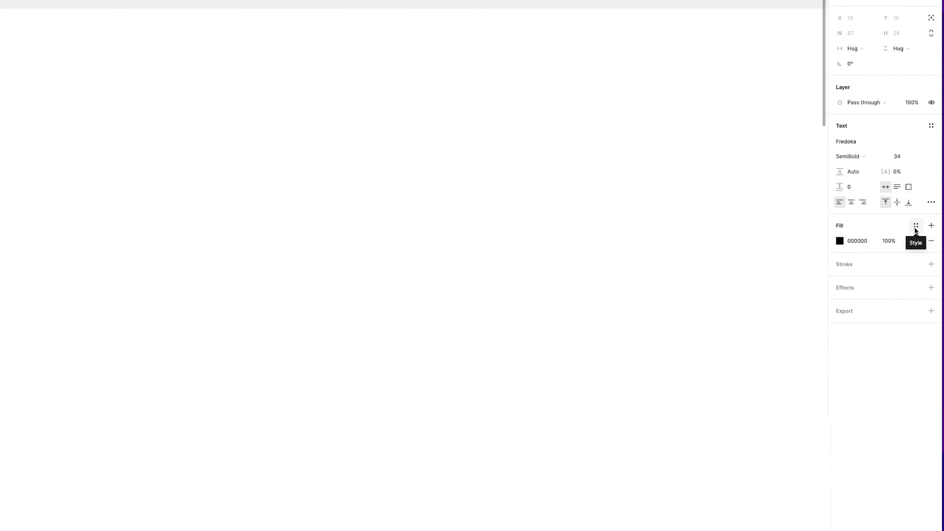
pyautogui.click(840, 241)
pyautogui.click(754, 398)
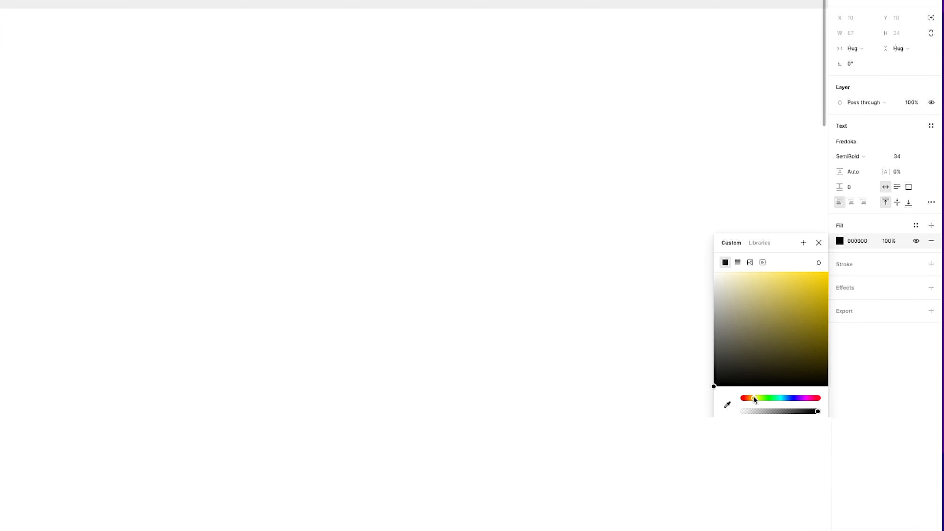
pyautogui.click(807, 283)
pyautogui.moveTo(807, 284)
pyautogui.mouseDown()
pyautogui.moveTo(800, 280)
pyautogui.moveTo(805, 292)
pyautogui.moveTo(810, 281)
pyautogui.mouseUp()
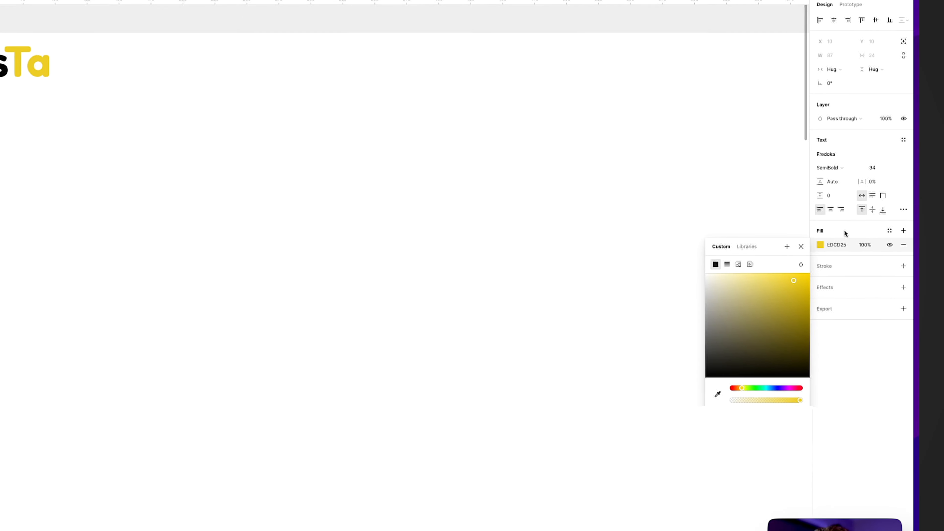
pyautogui.click(867, 226)
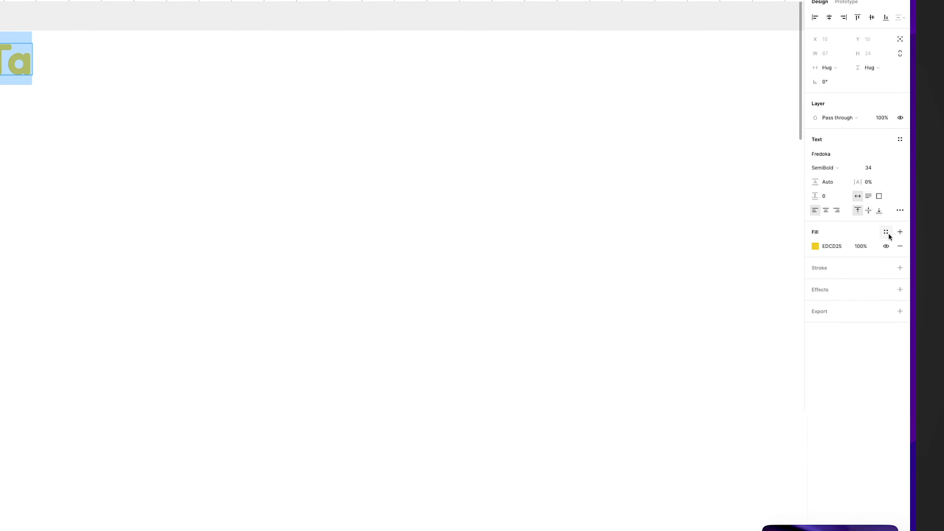
# - Apply the Primary library color to the letters Ta in the logo
pyautogui.click(871, 235)
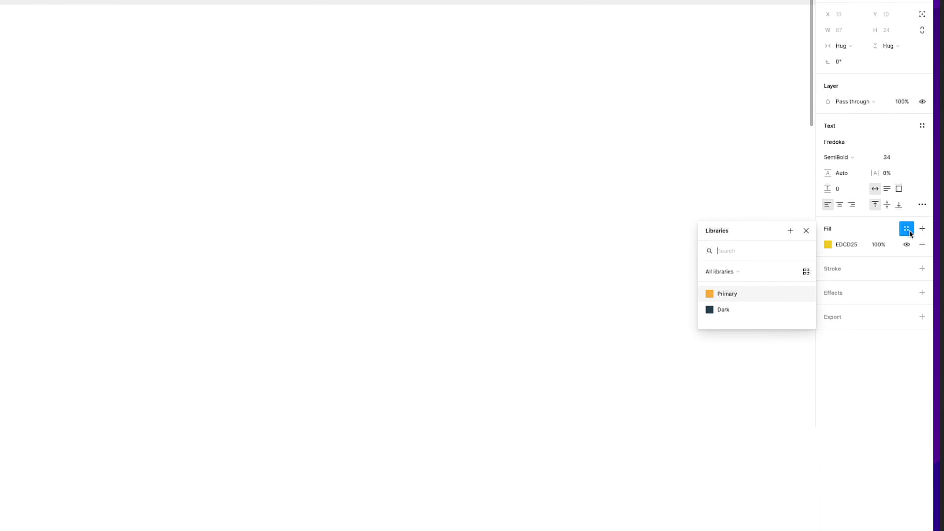
pyautogui.click(796, 230)
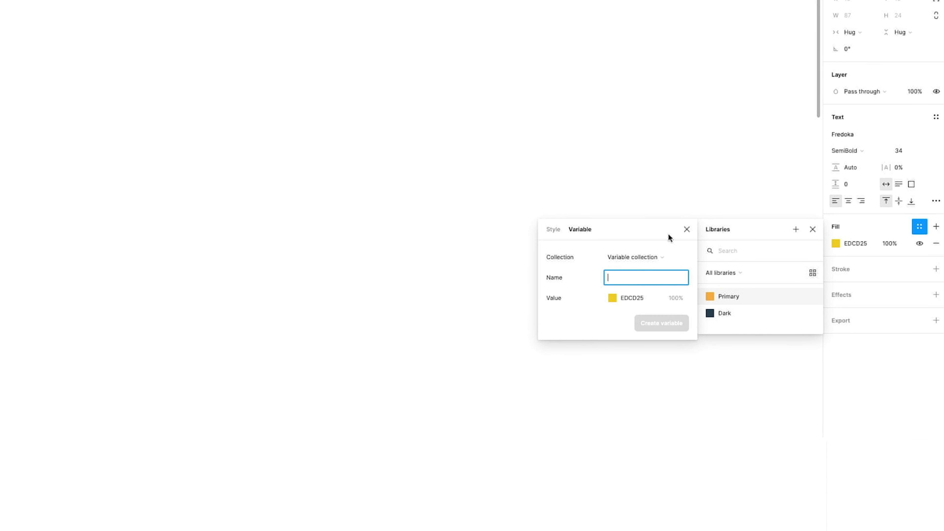
pyautogui.click(686, 230)
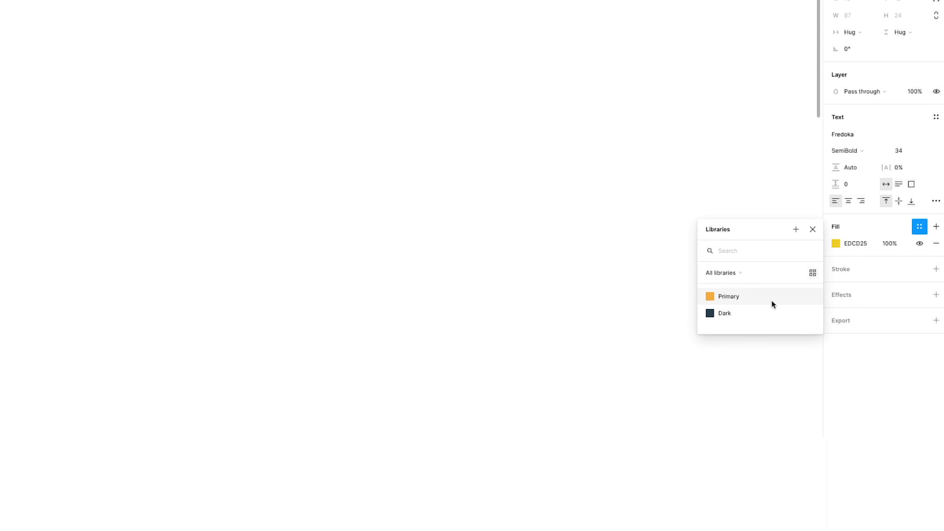
pyautogui.click(720, 297)
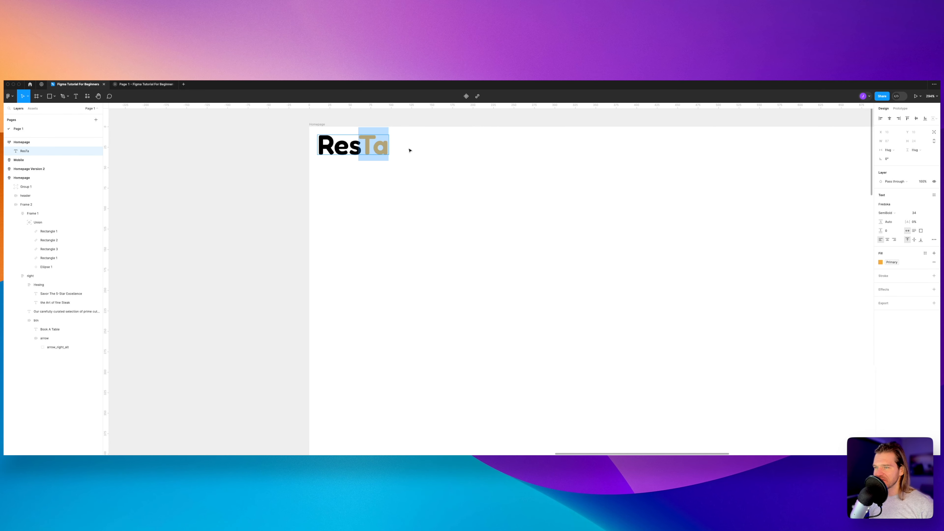
pyautogui.press('Escape')
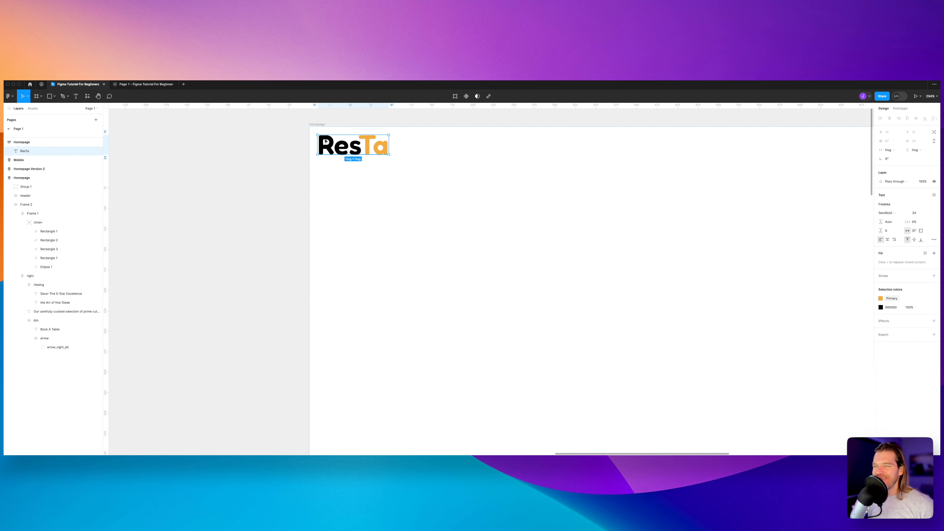
# - Change the logo's black selection color on the letters Res to the custom dark gray 534D4D
pyautogui.click(880, 307)
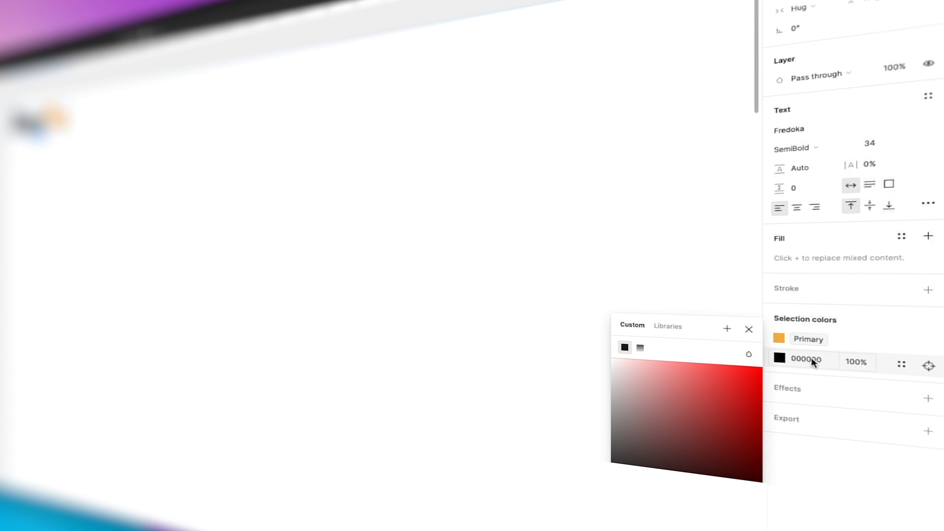
pyautogui.click(619, 479)
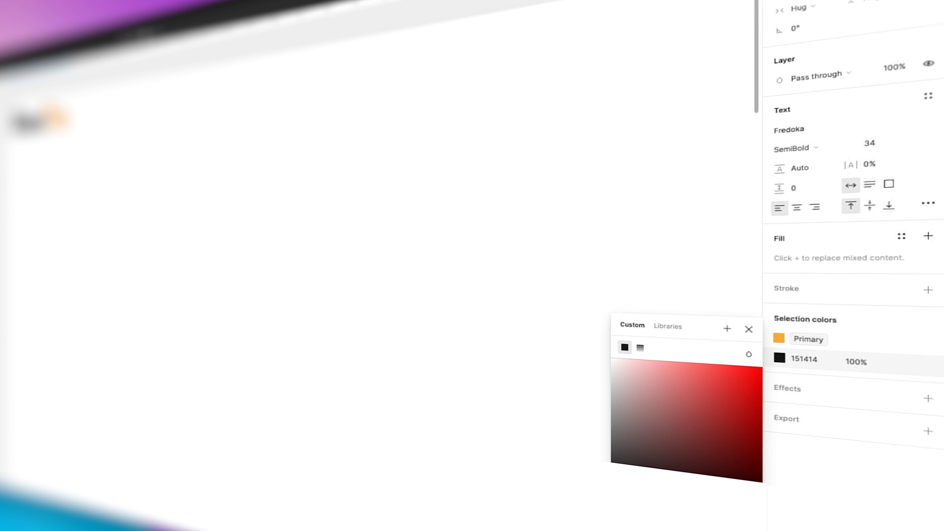
pyautogui.moveTo(620, 460); pyautogui.dragTo(621, 453)
pyautogui.click(901, 368)
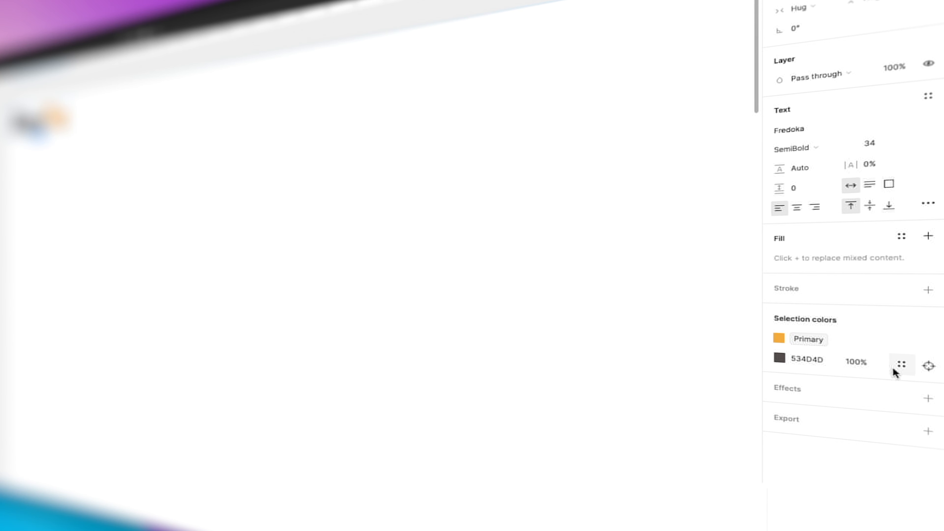
# - Apply the Dark library color to the letters Res in the logo
pyautogui.click(895, 369)
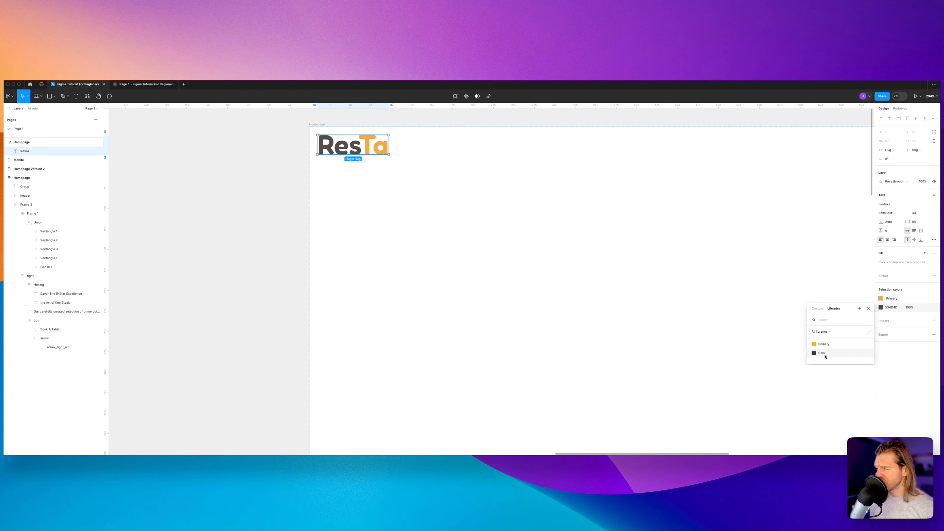
pyautogui.click(825, 354)
pyautogui.click(467, 227)
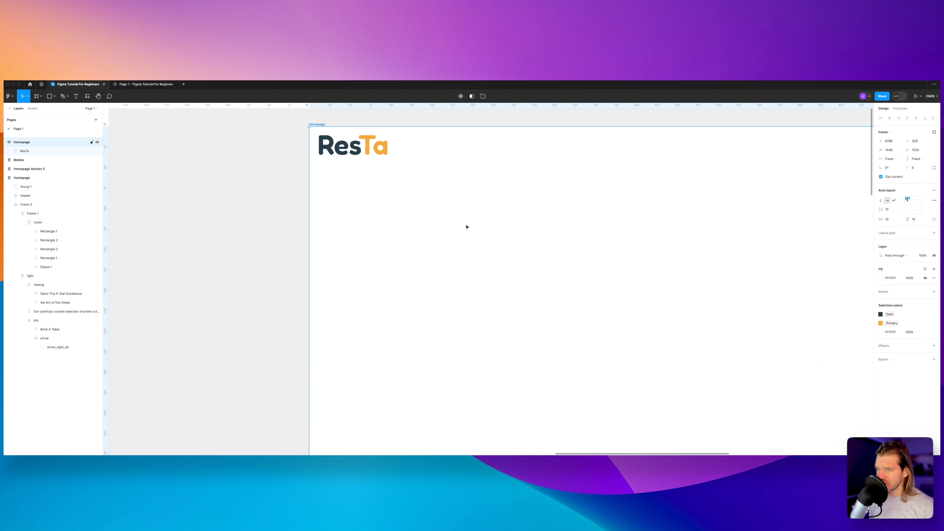
pyautogui.moveTo(586, 197); pyautogui.dragTo(561, 206)
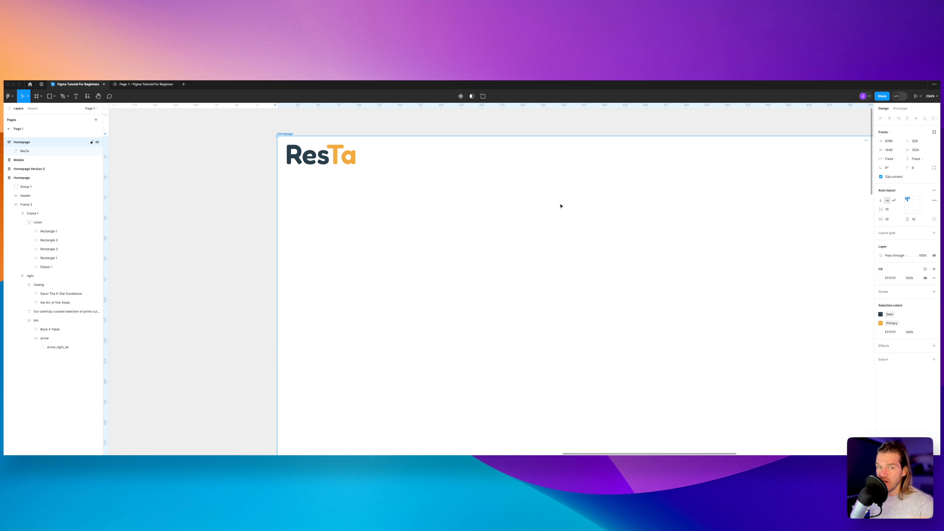
# - Add a text layer reading Home beside the ResTa logo in the Homepage frame
pyautogui.scroll(-5, 540, 186)
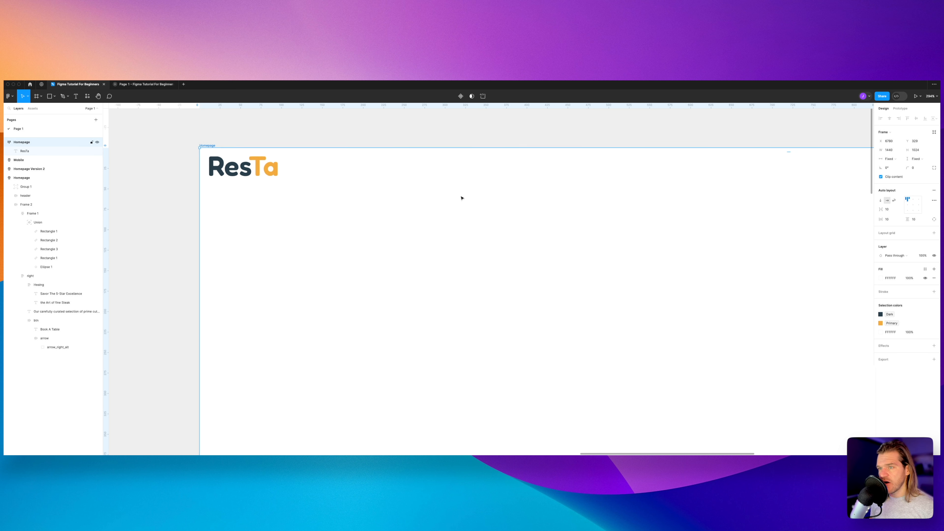
pyautogui.click(259, 171)
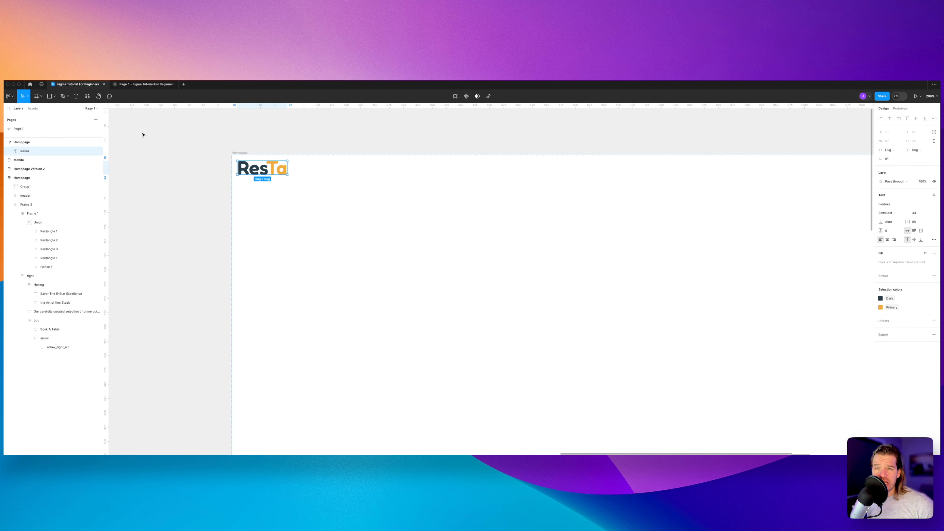
pyautogui.press('Return')
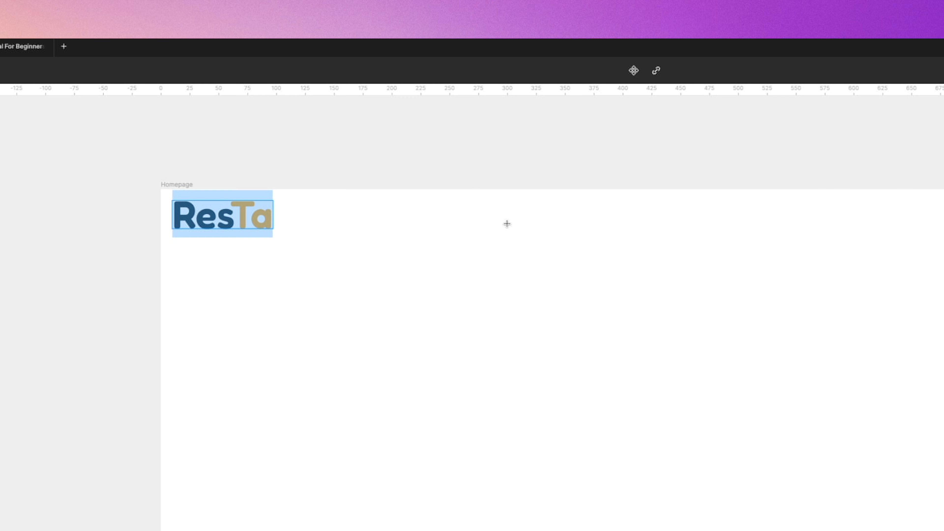
pyautogui.press('Right')
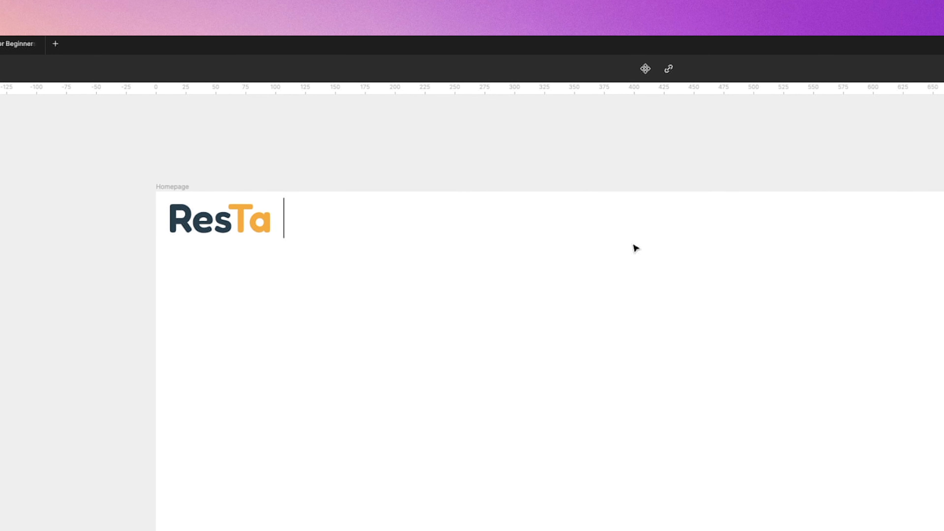
pyautogui.write('Home')
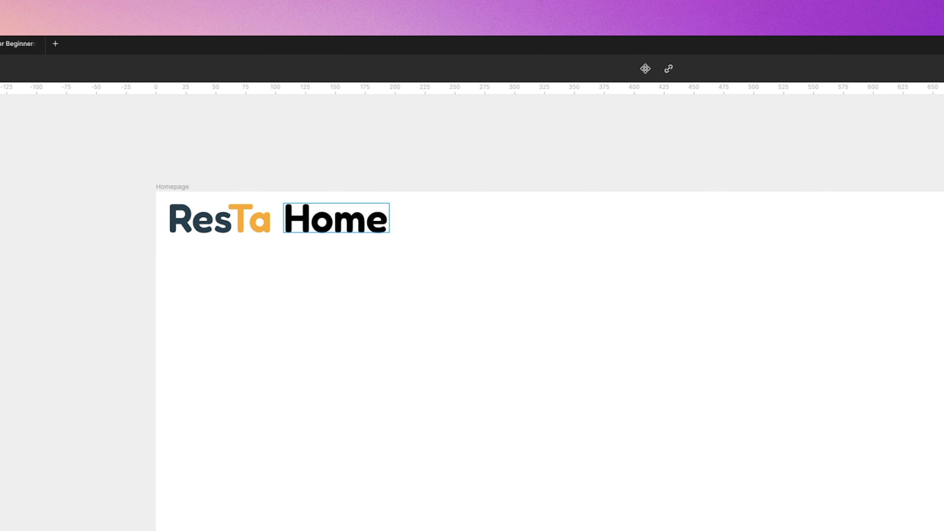
pyautogui.press('Escape')
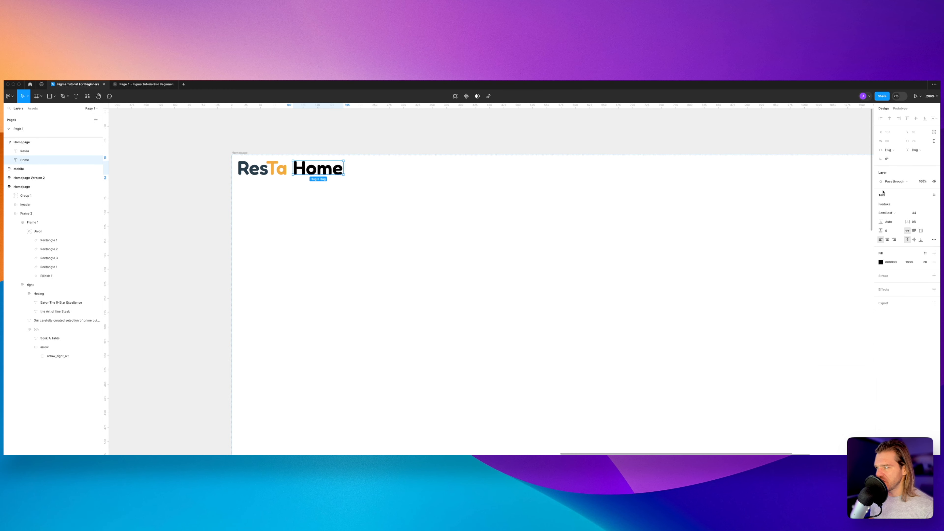
# - Set the Home text's font to Roboto and its size to 15
pyautogui.click(884, 205)
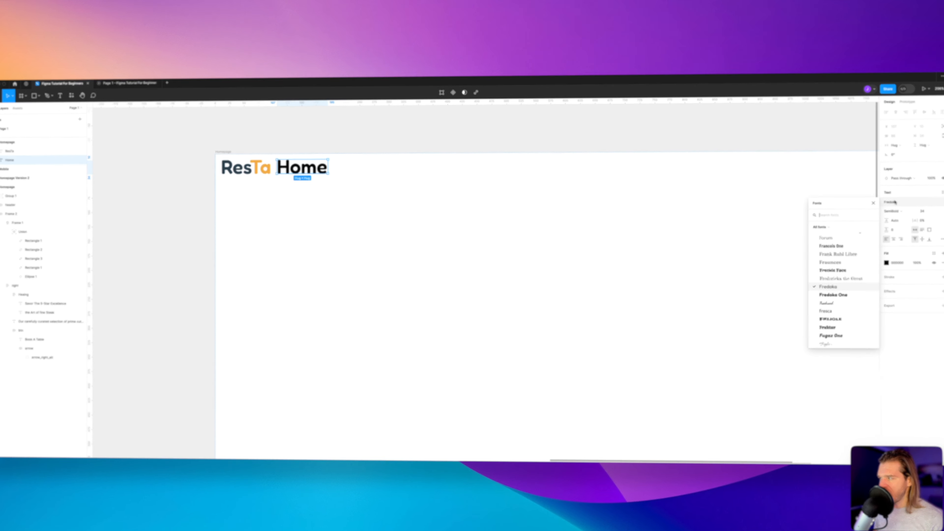
pyautogui.write('robo')
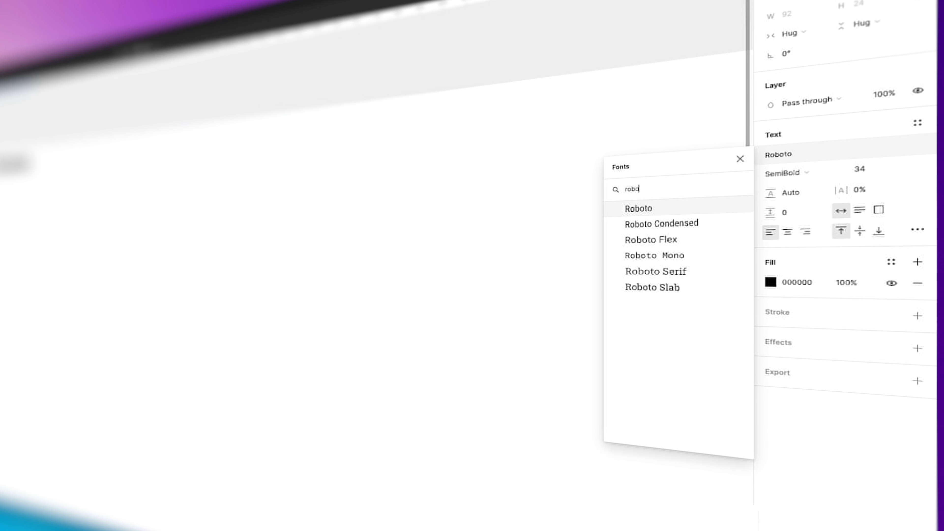
pyautogui.click(688, 211)
pyautogui.click(872, 172)
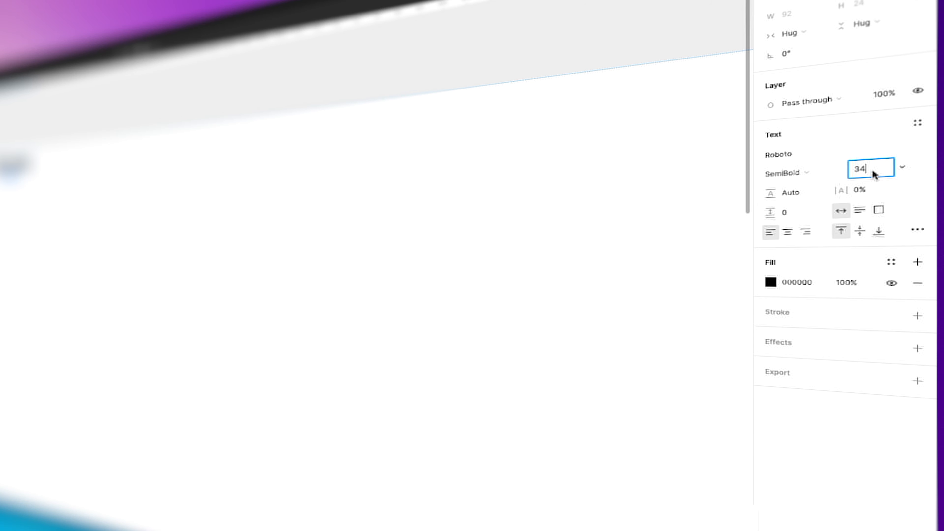
pyautogui.write('15')
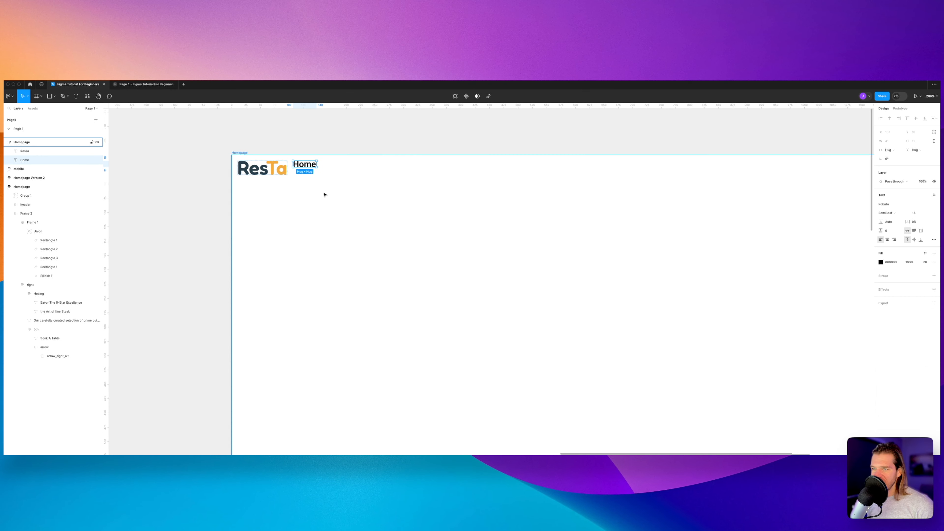
# - Apply the Dark library color to the Home text and deselect it
pyautogui.click(925, 254)
pyautogui.click(817, 300)
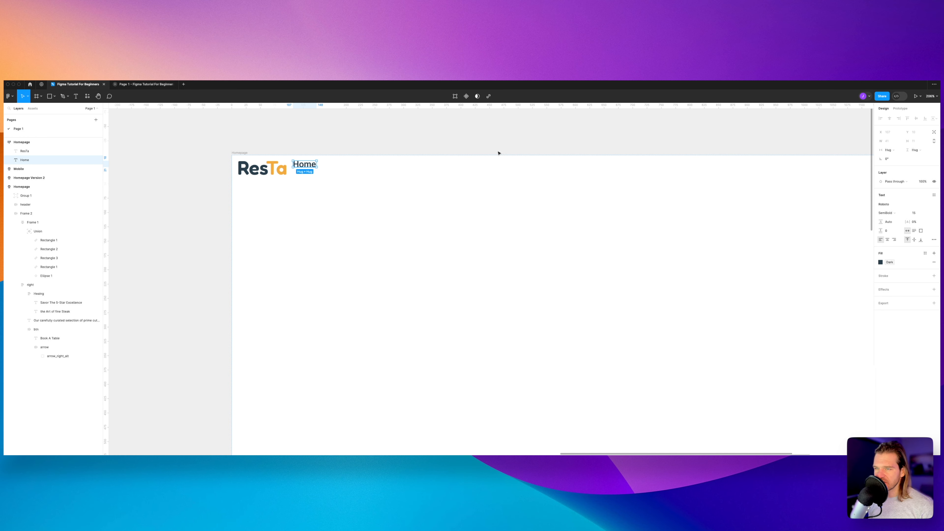
pyautogui.click(265, 121)
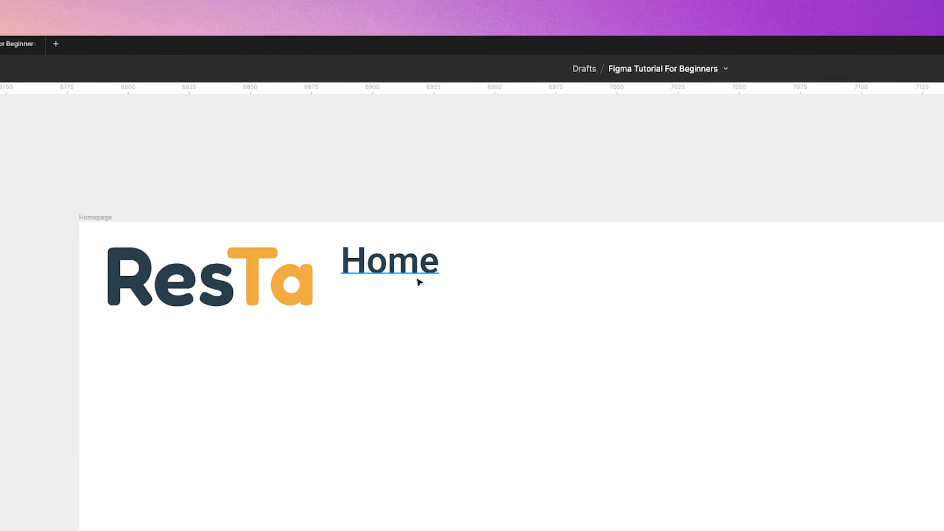
# - Duplicate the Home text four times to make a row of five navigation links
pyautogui.click(405, 281)
pyautogui.scroll(-2, 399, 279)
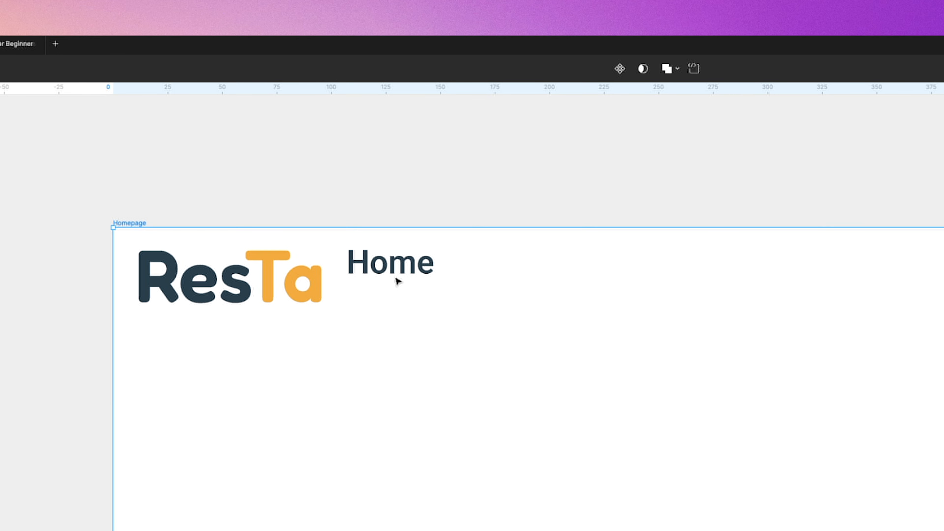
pyautogui.scroll(-1, 398, 281)
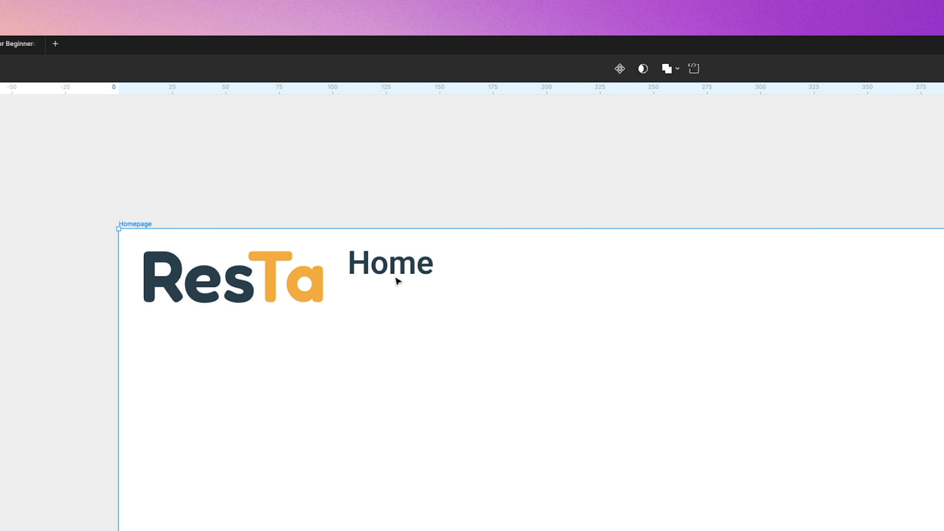
pyautogui.click(401, 273)
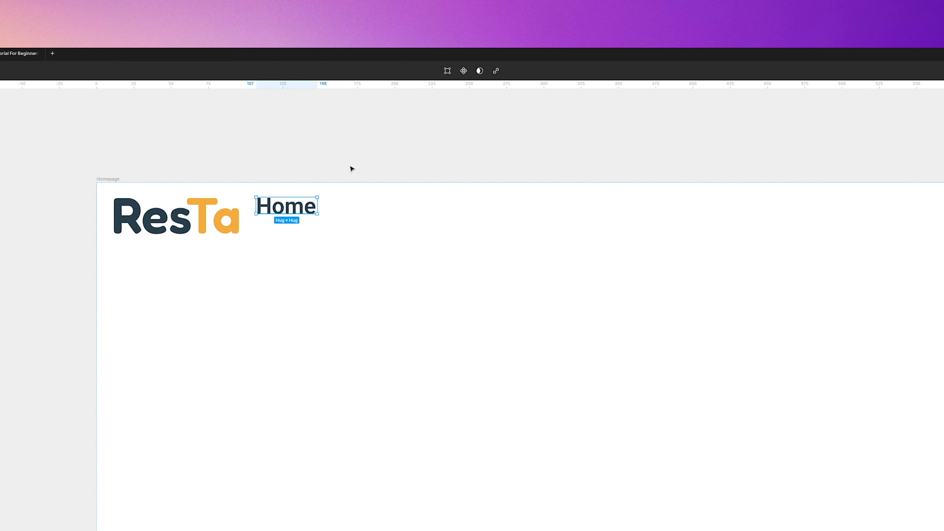
pyautogui.hotkey('ctrl', 'd')
pyautogui.hotkey('ctrl', 'd')
pyautogui.hotkey('ctrl', 'd')
pyautogui.hotkey('ctrl', 'd')
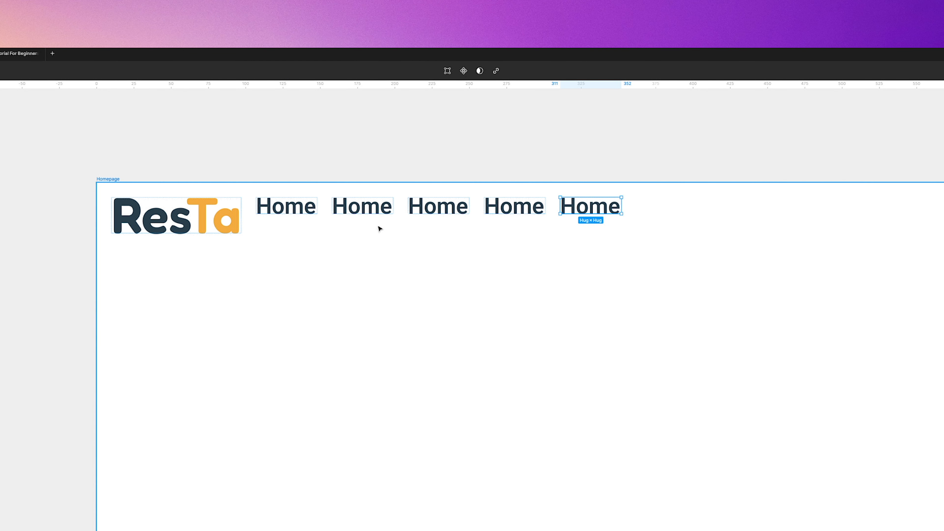
# - Replace the text of the four Home copies with About, Menu, Chefs and Contact, in that order
pyautogui.click(374, 215)
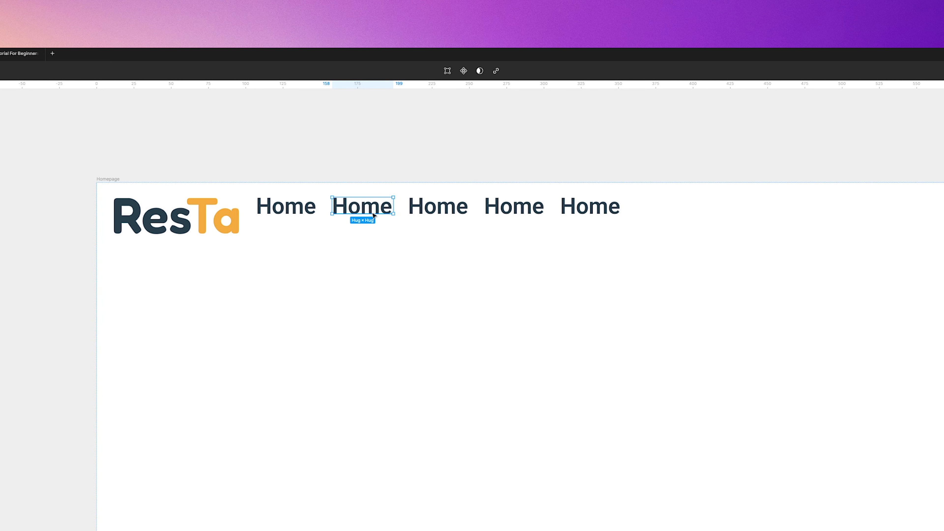
pyautogui.write('About')
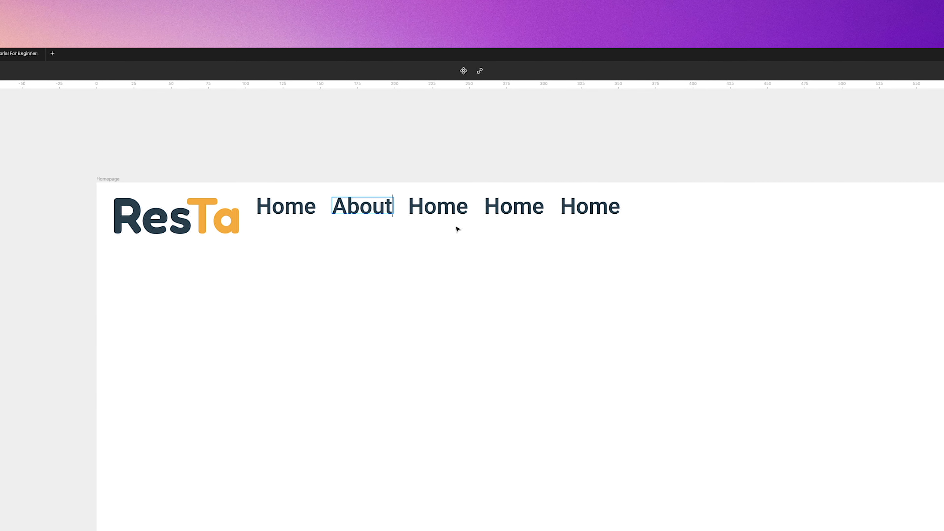
pyautogui.click(446, 209)
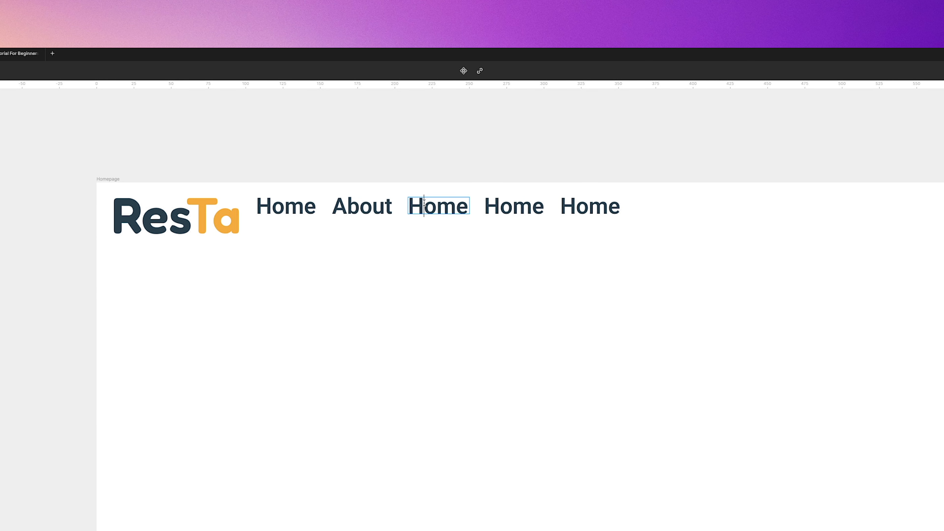
pyautogui.doubleClick(446, 208)
pyautogui.write('Menu')
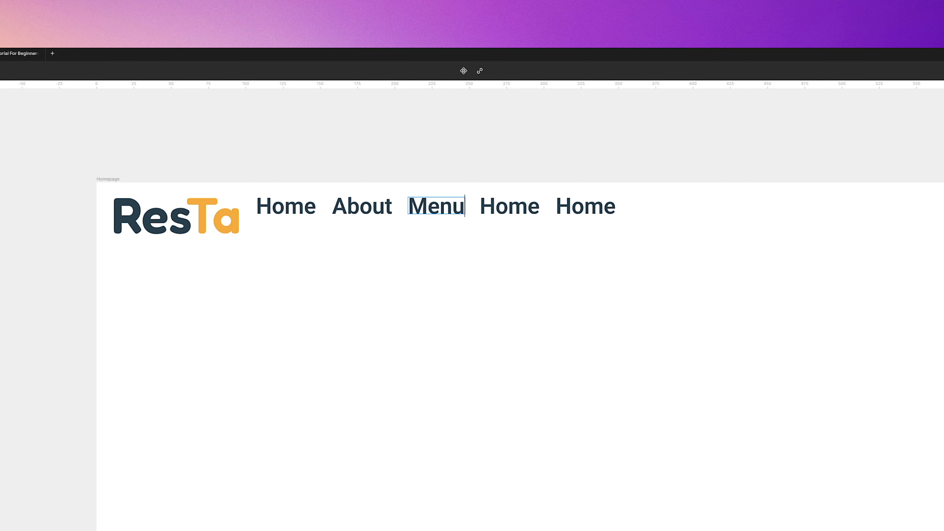
pyautogui.doubleClick(496, 200)
pyautogui.write('Chefs')
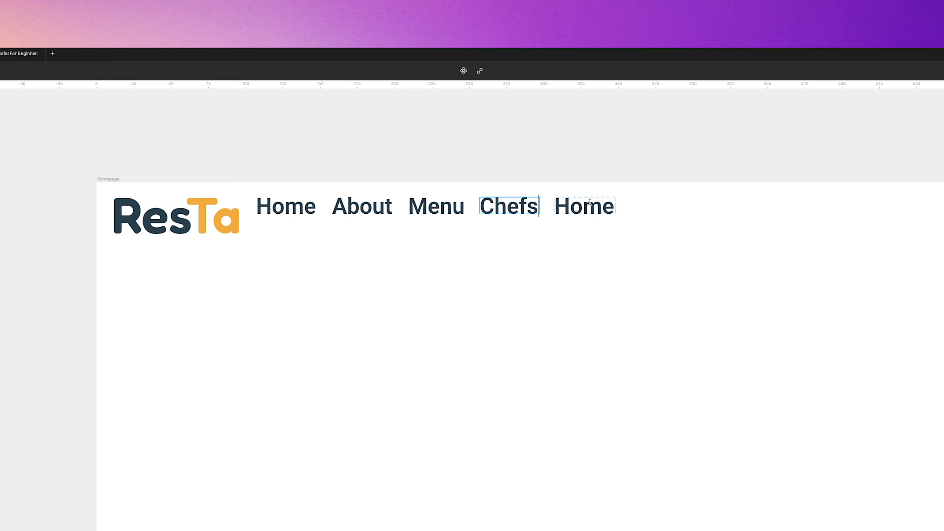
pyautogui.doubleClick(590, 202)
pyautogui.write('C')
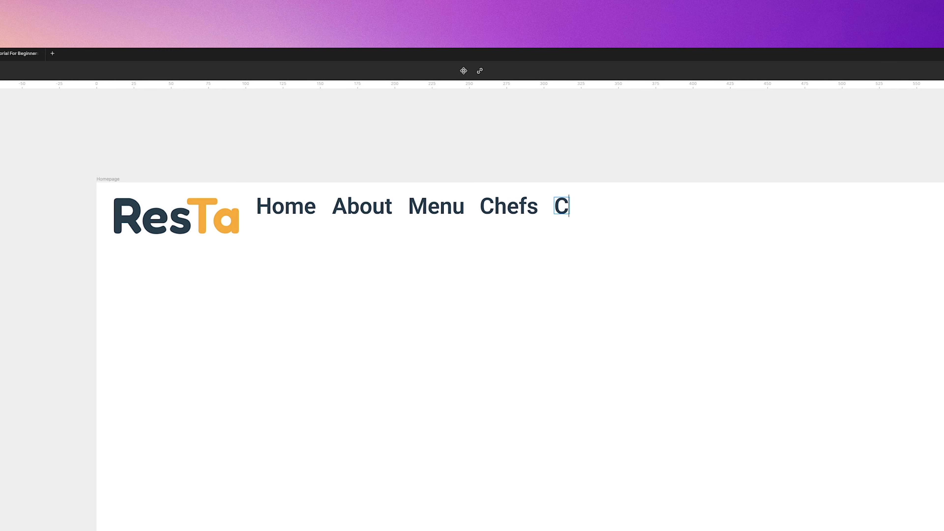
pyautogui.write('ontact')
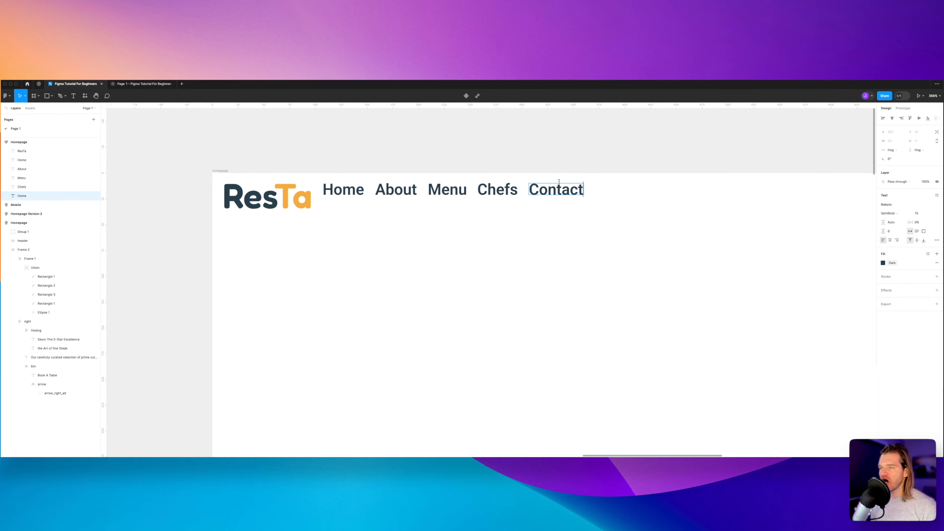
pyautogui.press('Escape')
# - Group the five navigation links from Home to Contact and name the group Menu
pyautogui.scroll(-3, 458, 180)
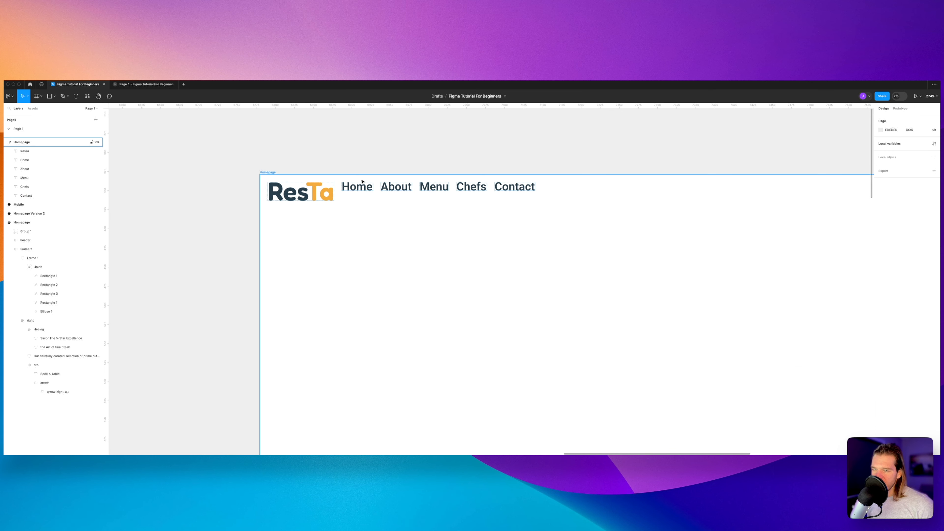
pyautogui.click(357, 187)
pyautogui.keyDown('shift'); pyautogui.click(389, 189); pyautogui.keyUp('shift')
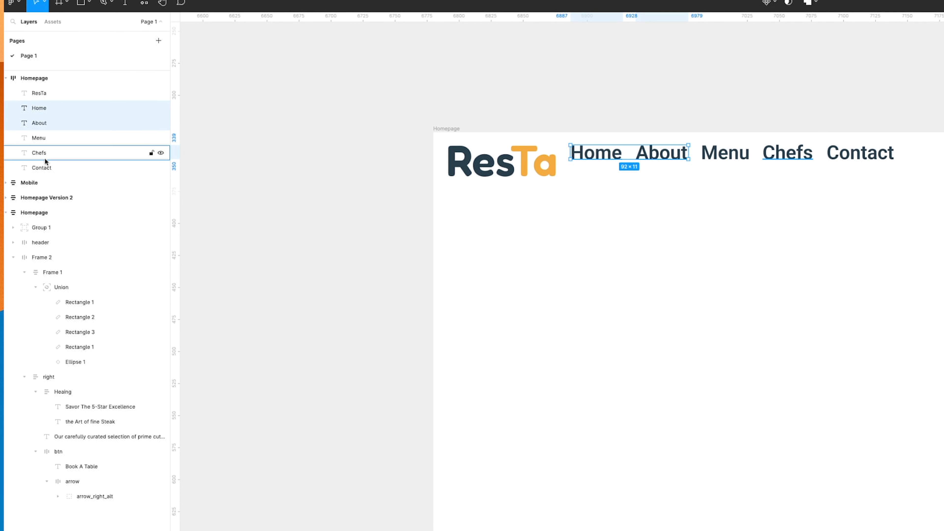
pyautogui.keyDown('shift'); pyautogui.click(26, 195); pyautogui.keyUp('shift')
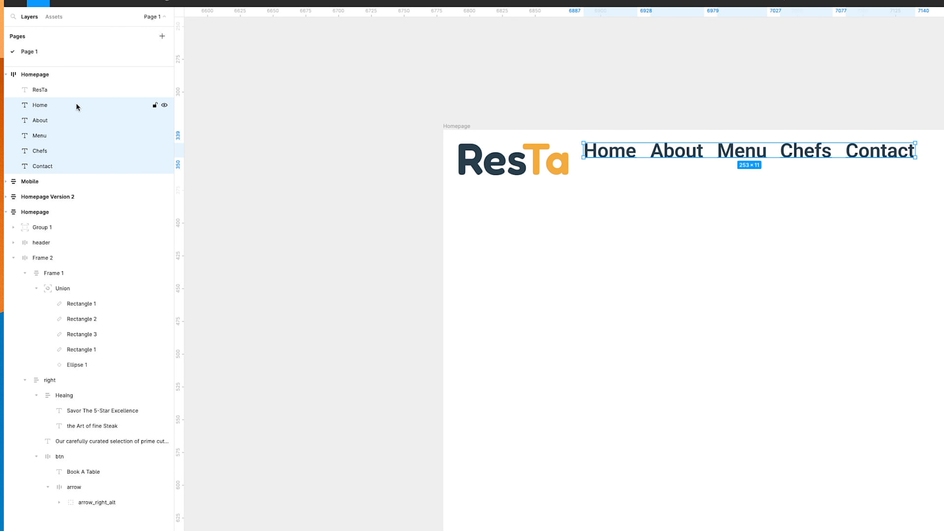
pyautogui.hotkey('ctrl', 'g')
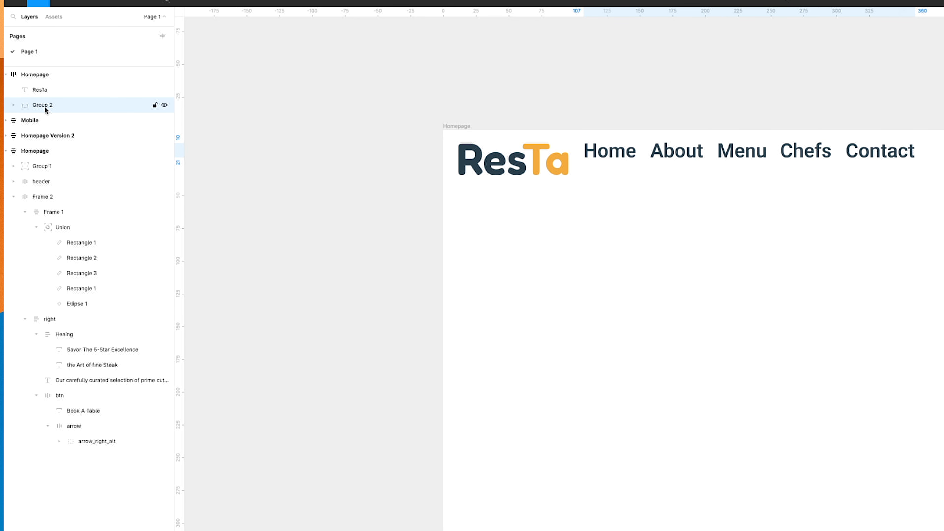
pyautogui.doubleClick(45, 106)
pyautogui.write('Menu')
pyautogui.press('Return')
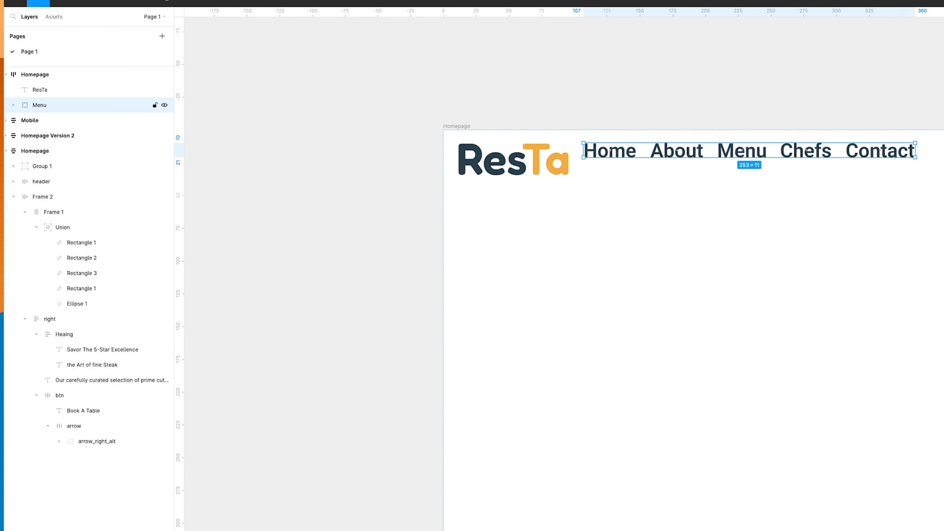
# - Put the ResTa text into its own group and name the group Logo
pyautogui.click(46, 90)
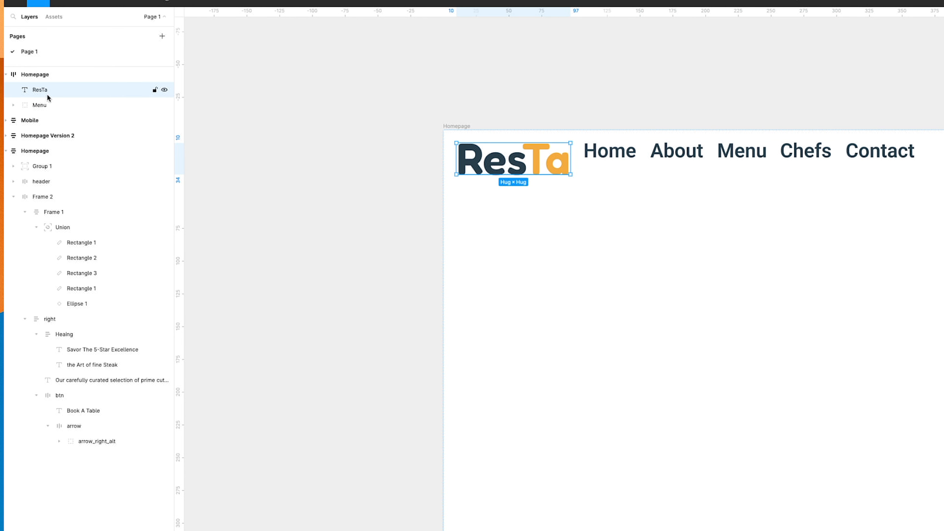
pyautogui.hotkey('ctrl', 'g')
pyautogui.doubleClick(42, 90)
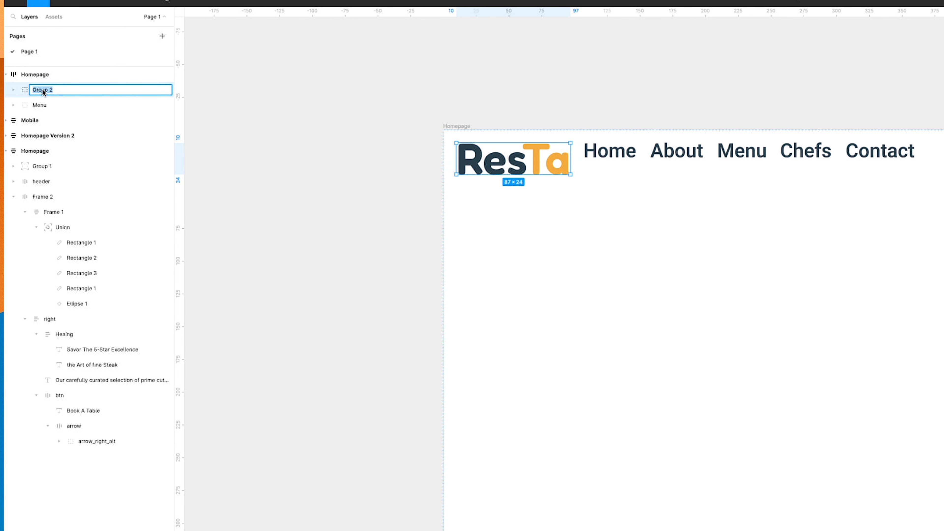
pyautogui.write('Logo')
pyautogui.press('Return')
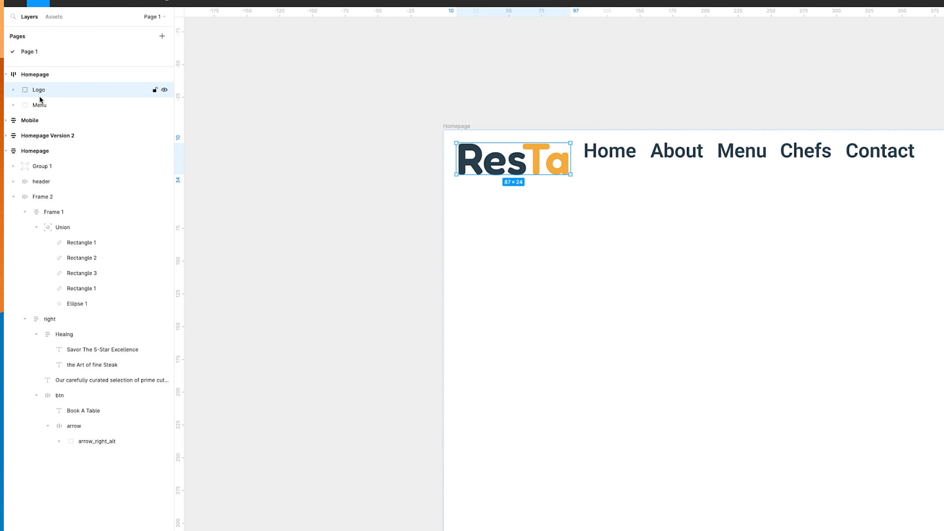
# - Combine the Logo and Menu groups into a group named Header and add auto layout to it
pyautogui.keyDown('shift'); pyautogui.click(41, 102); pyautogui.keyUp('shift')
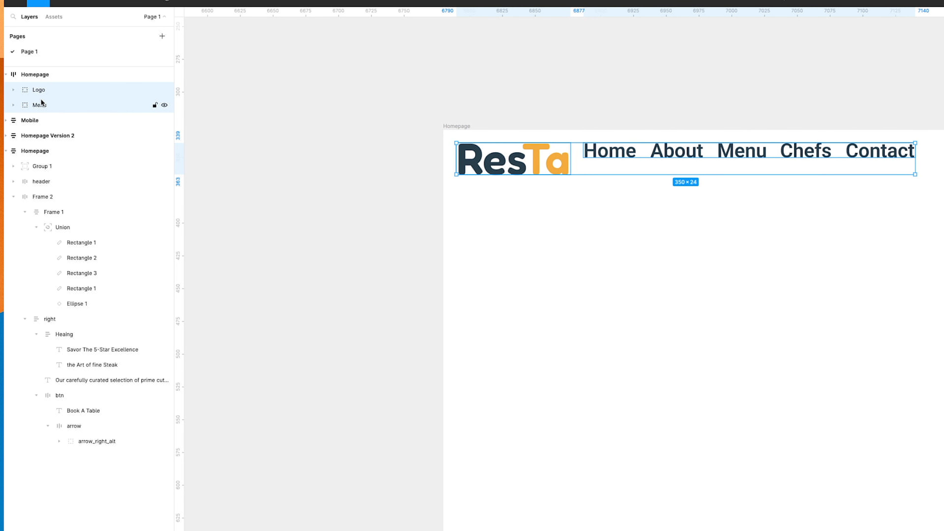
pyautogui.hotkey('ctrl', 'g')
pyautogui.doubleClick(41, 88)
pyautogui.write('Header')
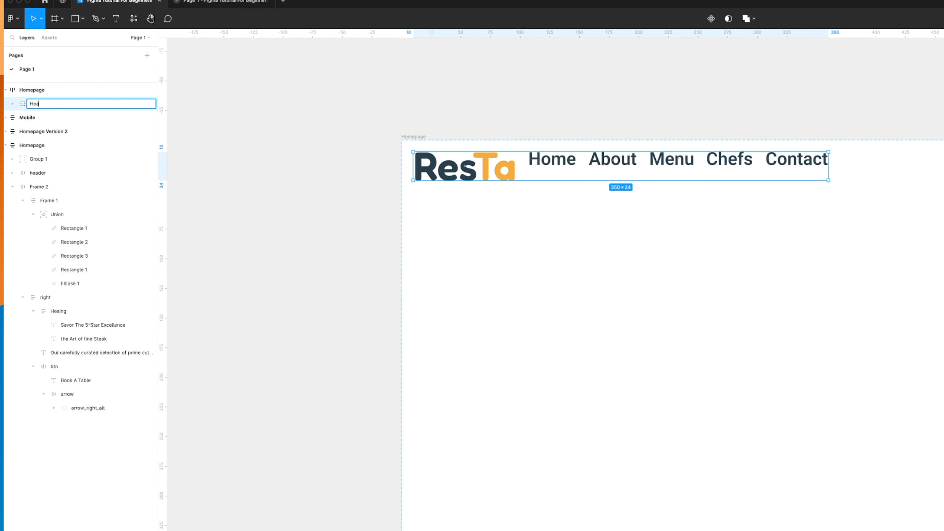
pyautogui.press('Return')
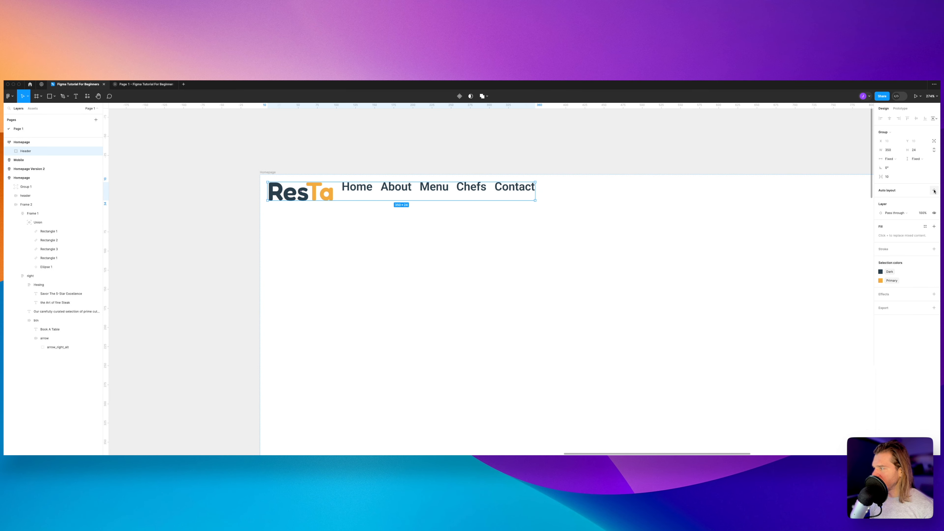
pyautogui.hotkey('shift', 'a')
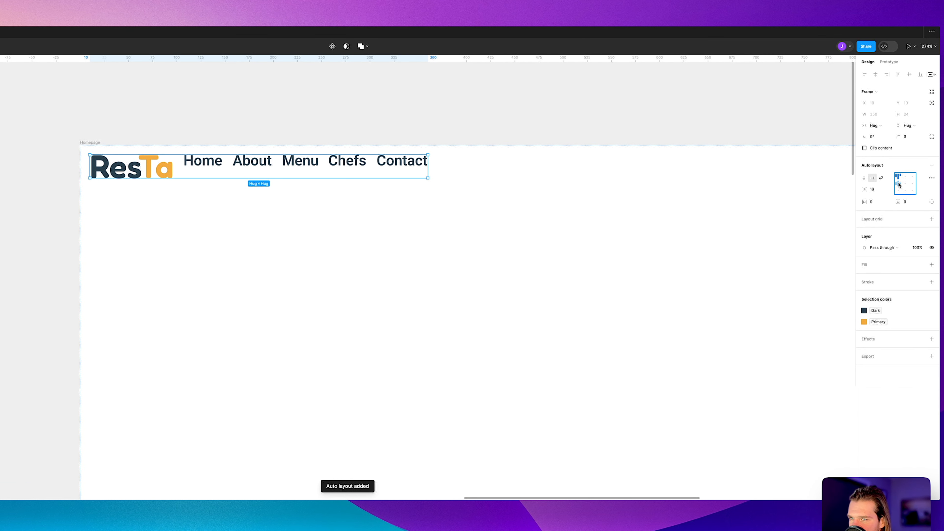
# - Align the Header's contents to the left and vertically centred, and set its width to Fill container
pyautogui.click(899, 183)
pyautogui.click(882, 126)
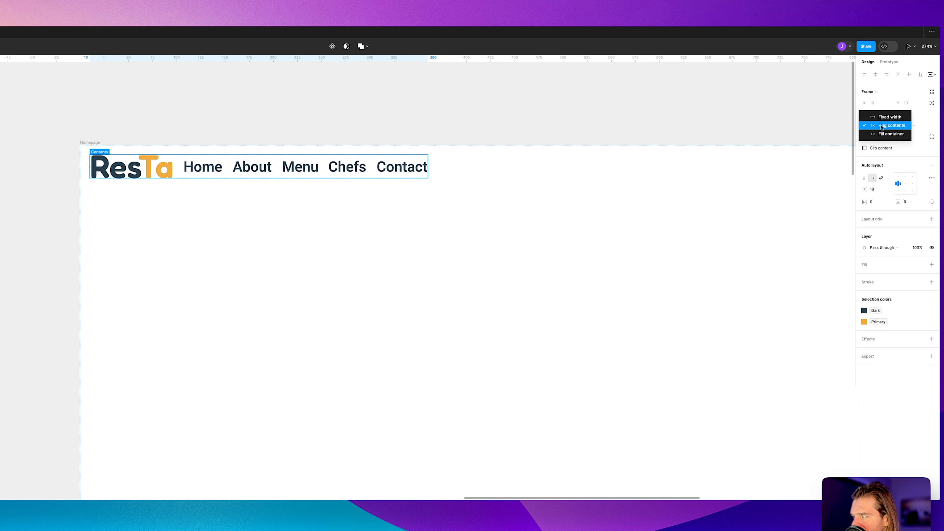
pyautogui.click(885, 135)
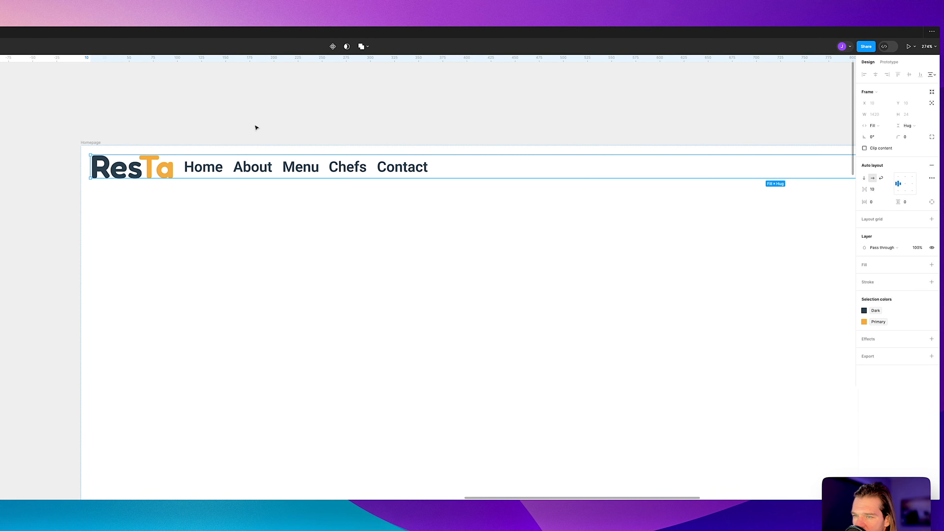
# - Wrap the Header in a group named Container and add auto layout to it
pyautogui.scroll(-5, 261, 128)
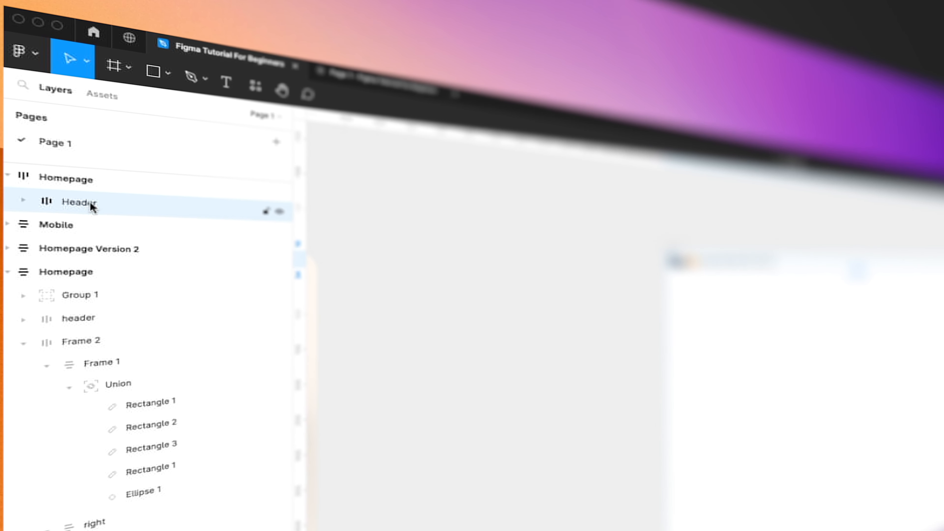
pyautogui.press('super+g')
pyautogui.doubleClick(87, 200)
pyautogui.write('Container')
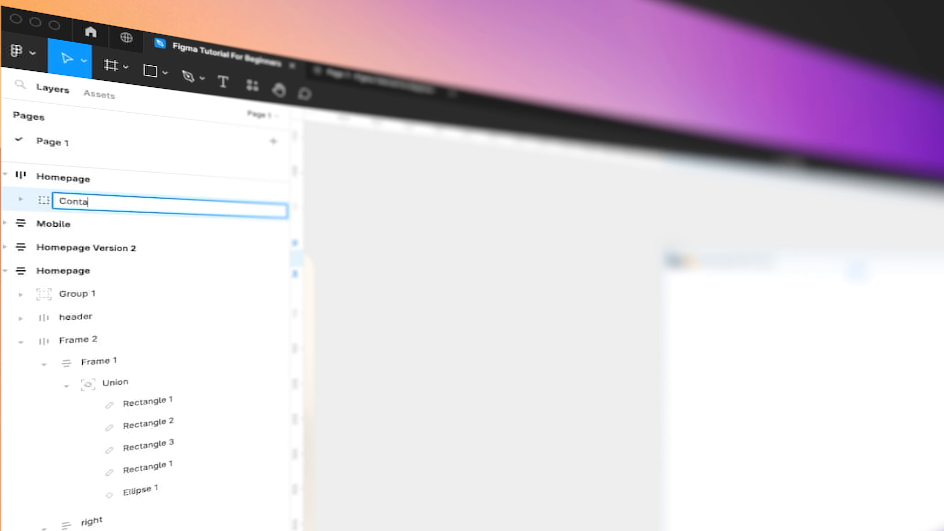
pyautogui.press('Return')
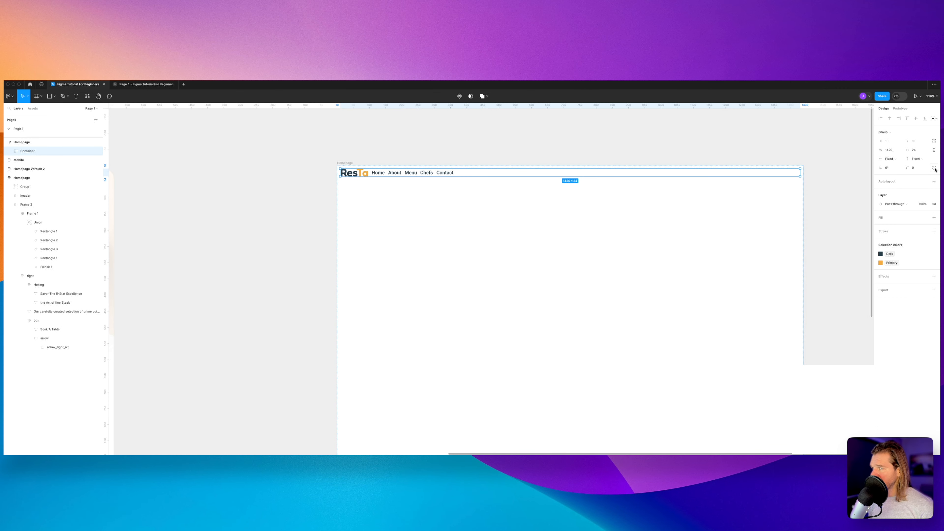
pyautogui.click(934, 190)
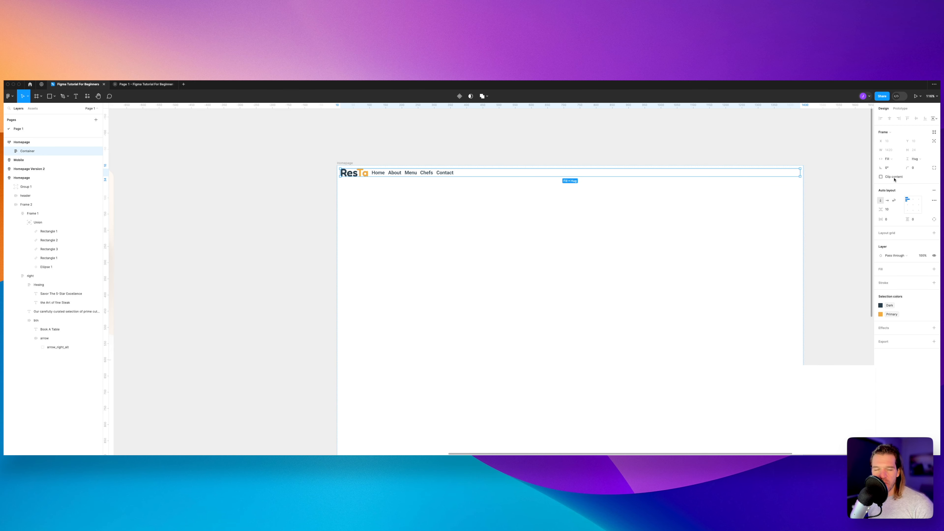
# - Give the Container a fixed width of 1280 and set the Homepage frame's auto layout alignment to top centre
pyautogui.click(888, 159)
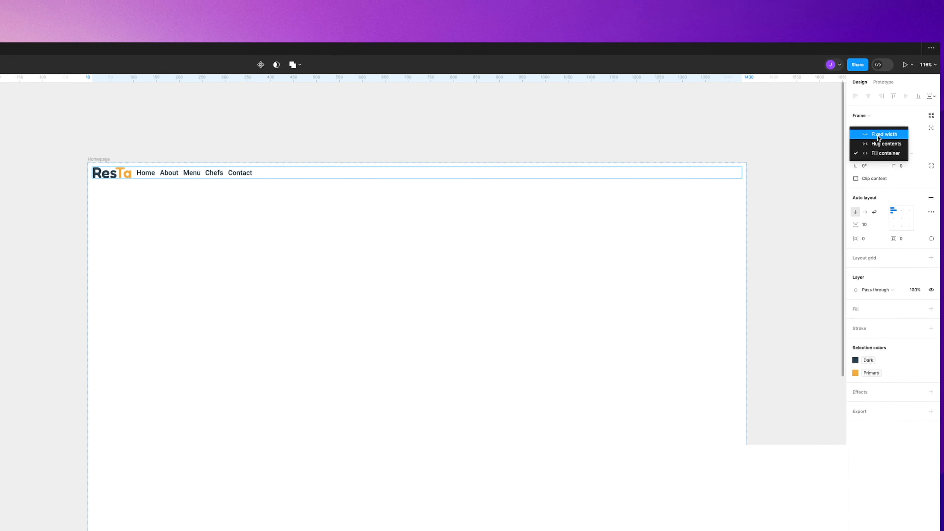
pyautogui.click(888, 154)
pyautogui.write('1280')
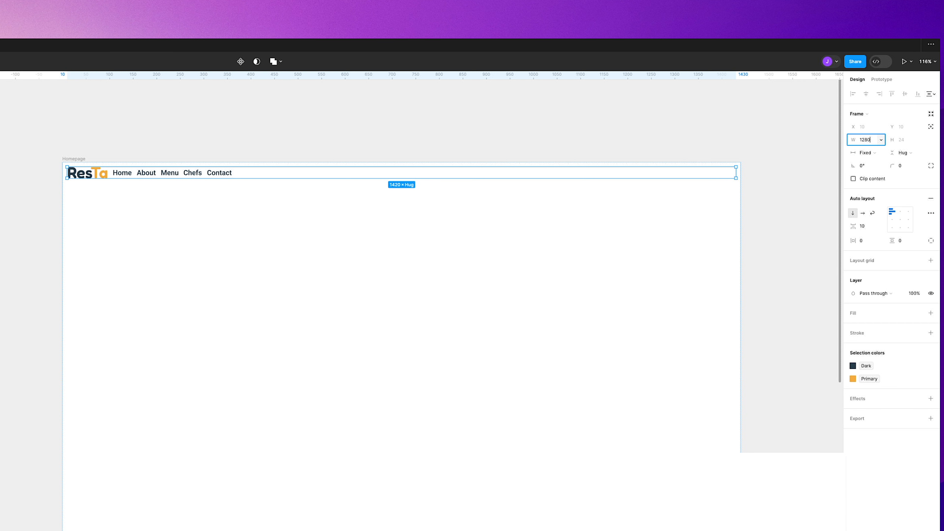
pyautogui.press('Return')
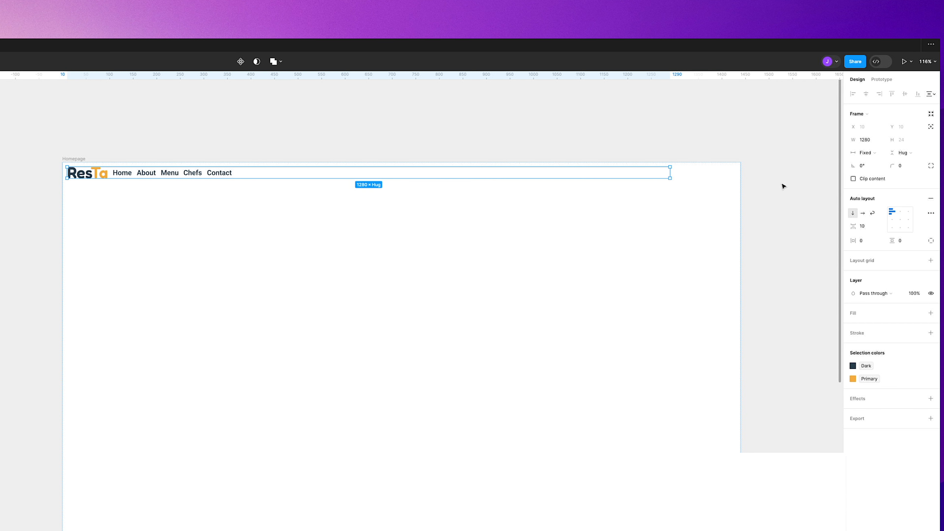
pyautogui.press('Escape')
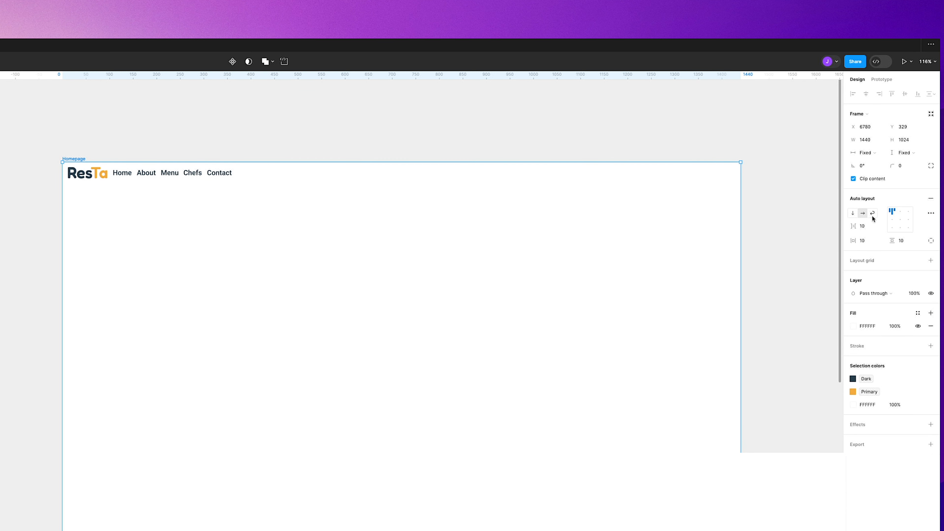
pyautogui.click(900, 211)
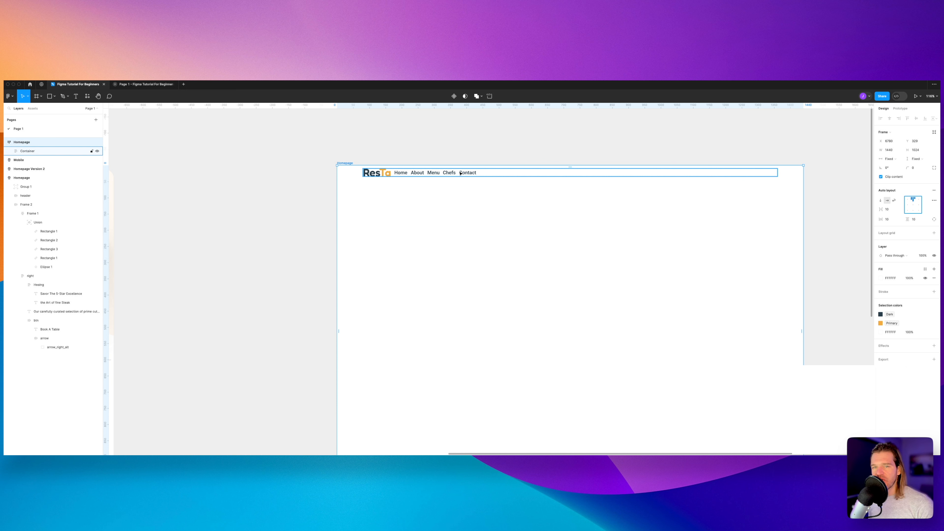
# - Run the Material Symbols plugin and position its window over the empty area of the Homepage frame
pyautogui.click(53, 153)
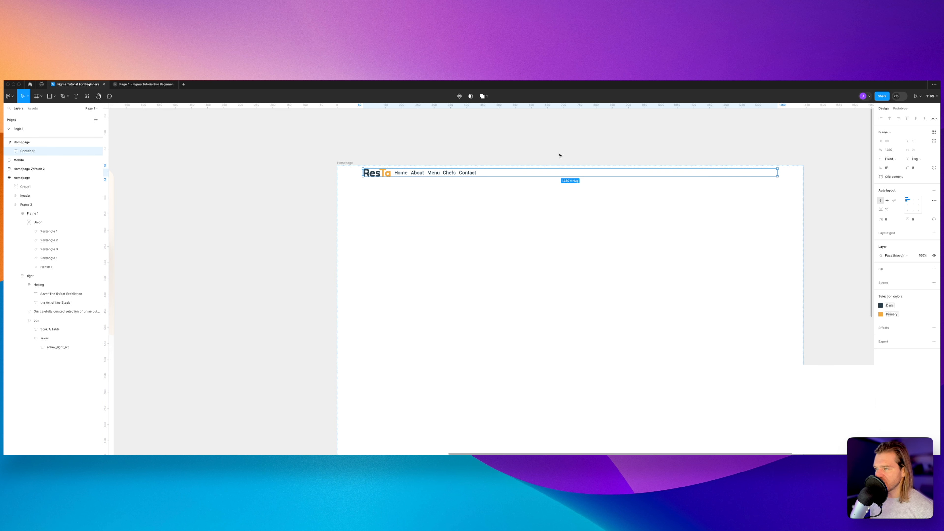
pyautogui.scroll(5, 498, 163)
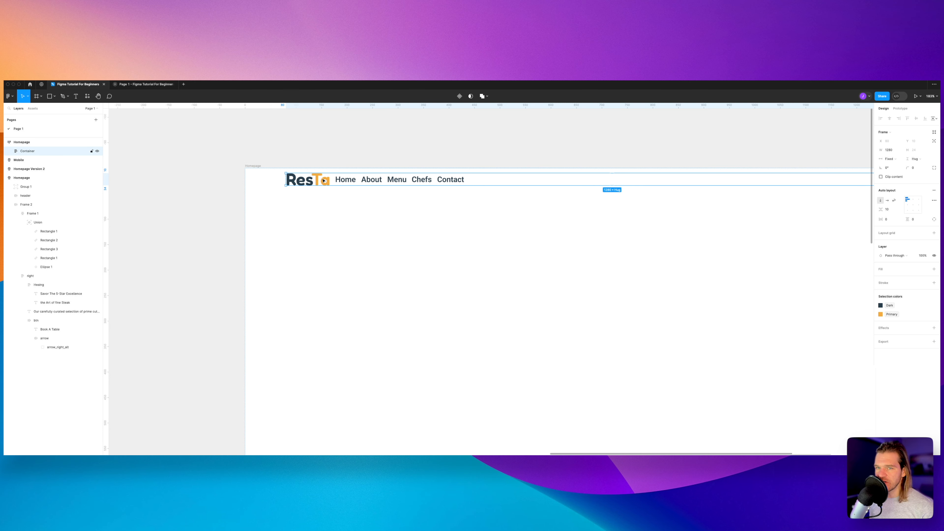
pyautogui.hscroll(-5, 409, 166)
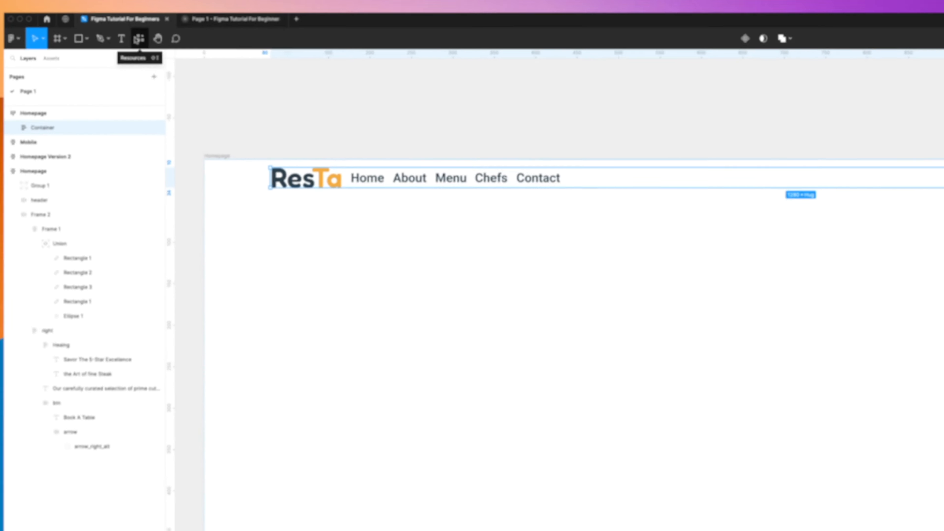
pyautogui.click(145, 31)
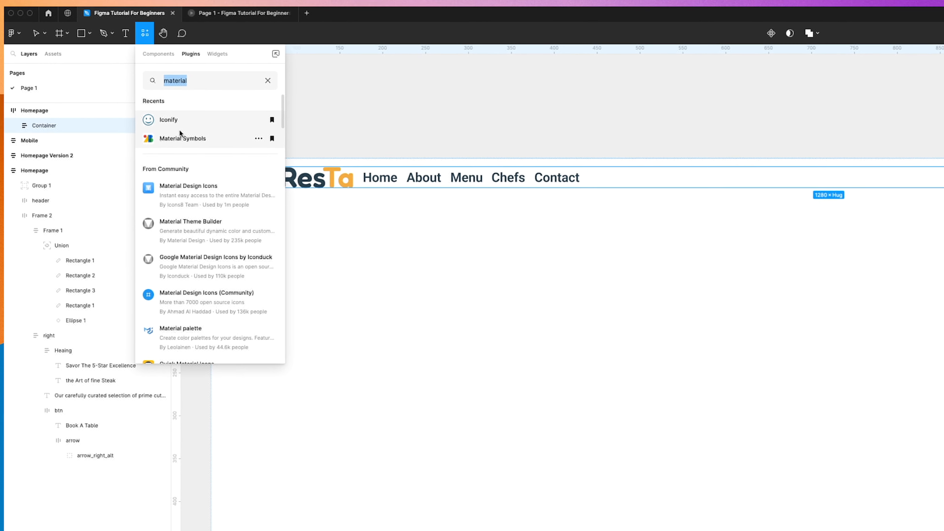
pyautogui.click(109, 160)
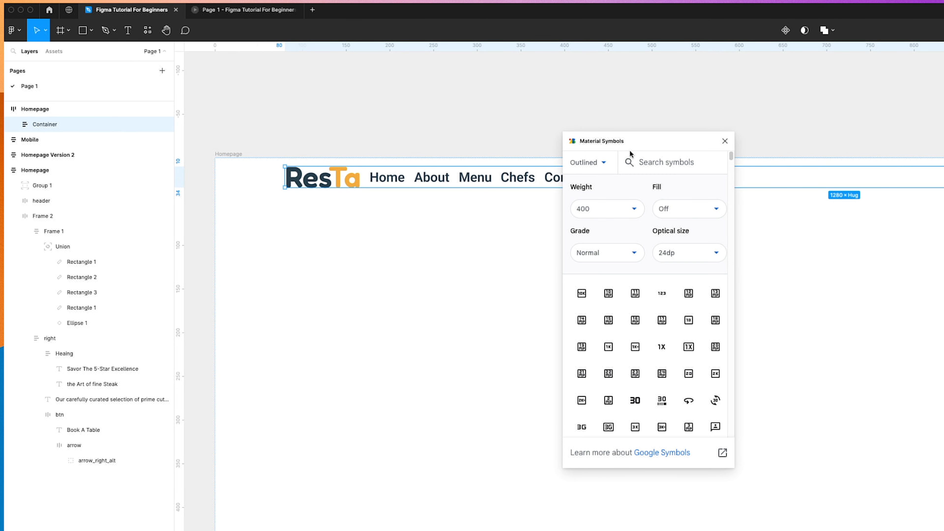
pyautogui.moveTo(643, 139); pyautogui.dragTo(744, 129)
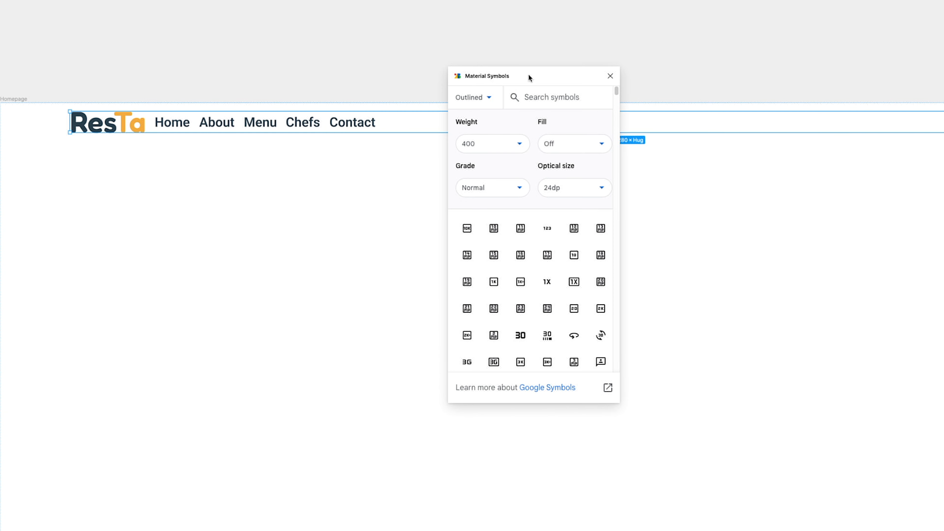
# - Find symbols matching "search" and insert the plain magnifying-glass icon
pyautogui.click(561, 94)
pyautogui.write('search')
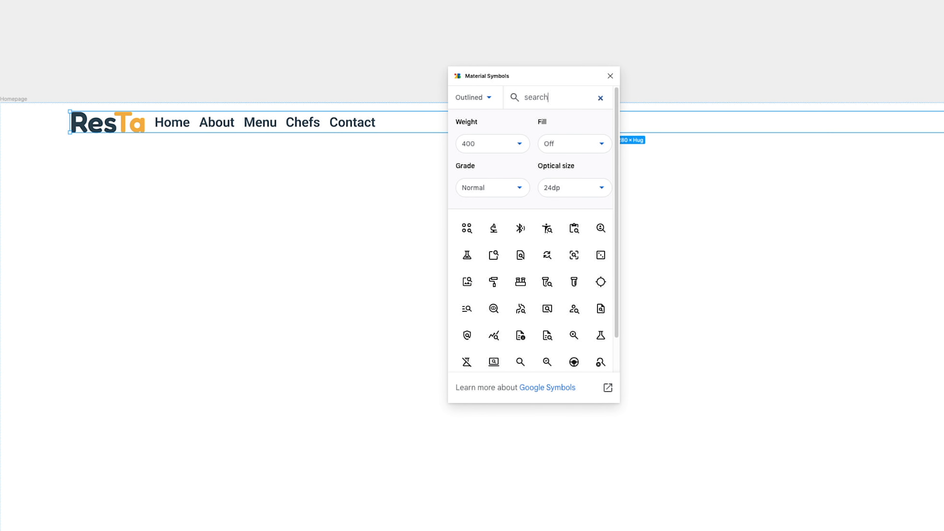
pyautogui.click(530, 368)
pyautogui.scroll(-2, 520, 366)
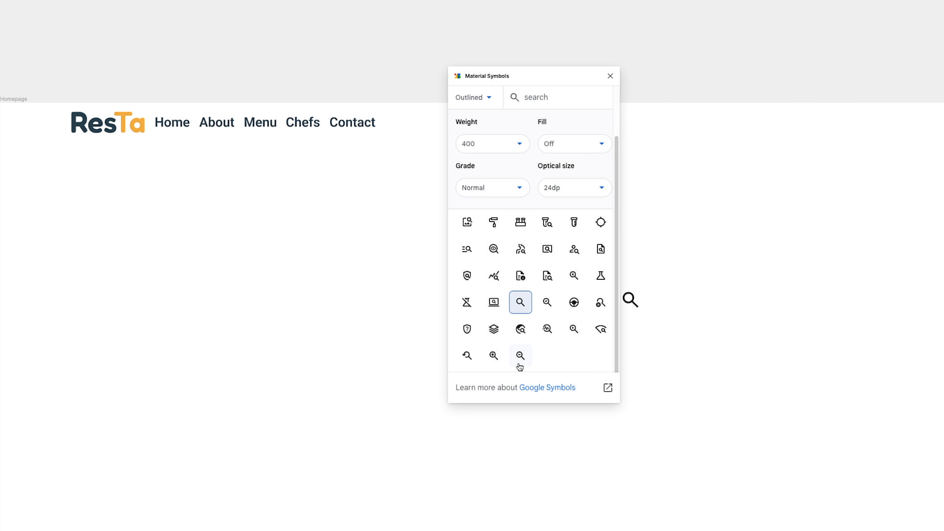
# - Find symbols matching "shopping", insert the remove_shopping_cart icon and close the Material Symbols plugin
pyautogui.doubleClick(544, 99)
pyautogui.write('shop')
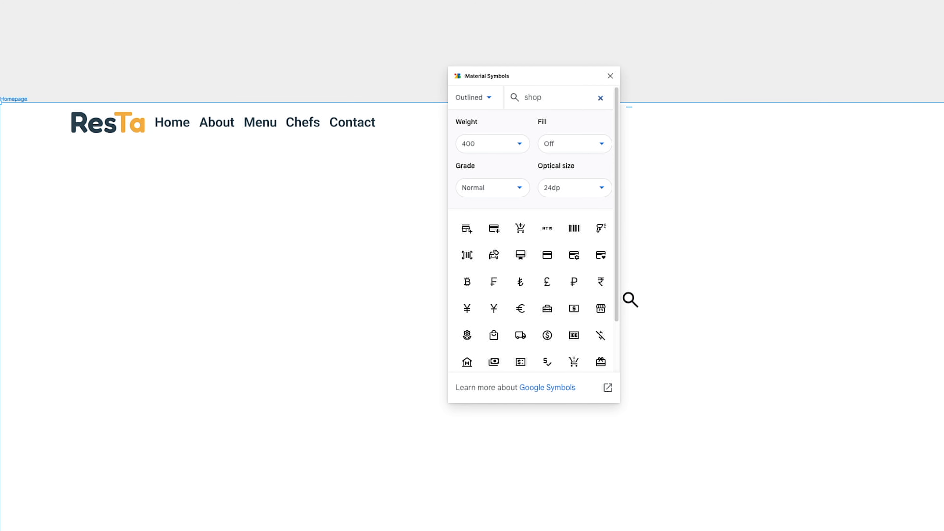
pyautogui.write('ping')
pyautogui.scroll(-2, 561, 271)
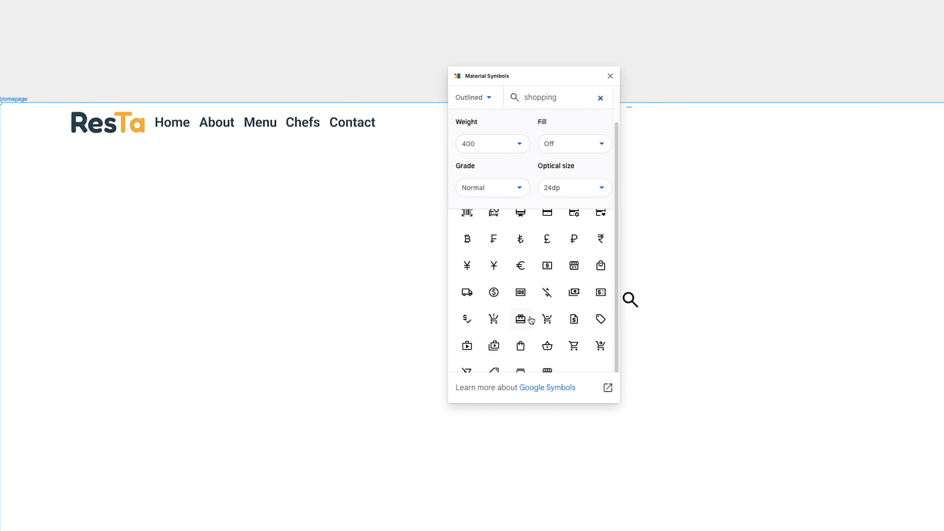
pyautogui.click(546, 319)
pyautogui.click(610, 76)
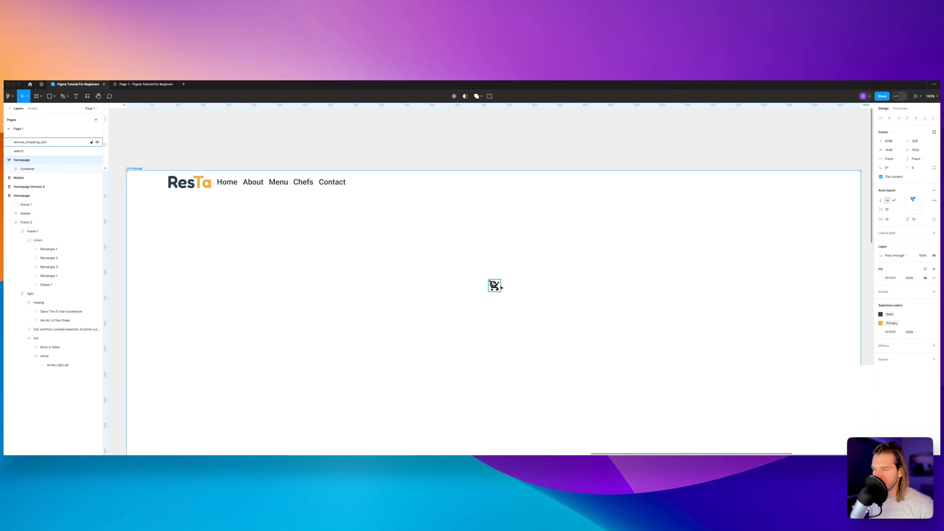
# - Move the search and remove_shopping_cart layers into the Header, directly after the Menu group
pyautogui.click(499, 286)
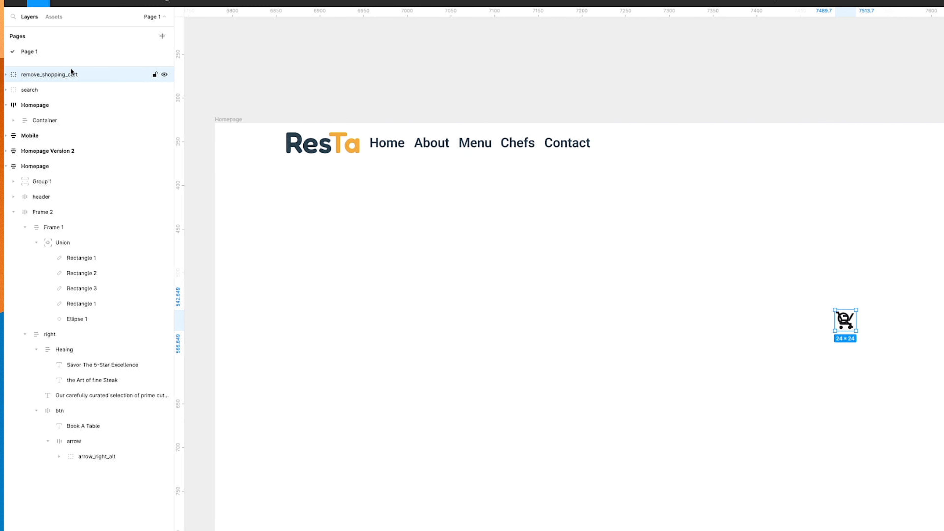
pyautogui.keyDown('shift'); pyautogui.click(27, 84); pyautogui.keyUp('shift')
pyautogui.click(13, 120)
pyautogui.click(31, 135)
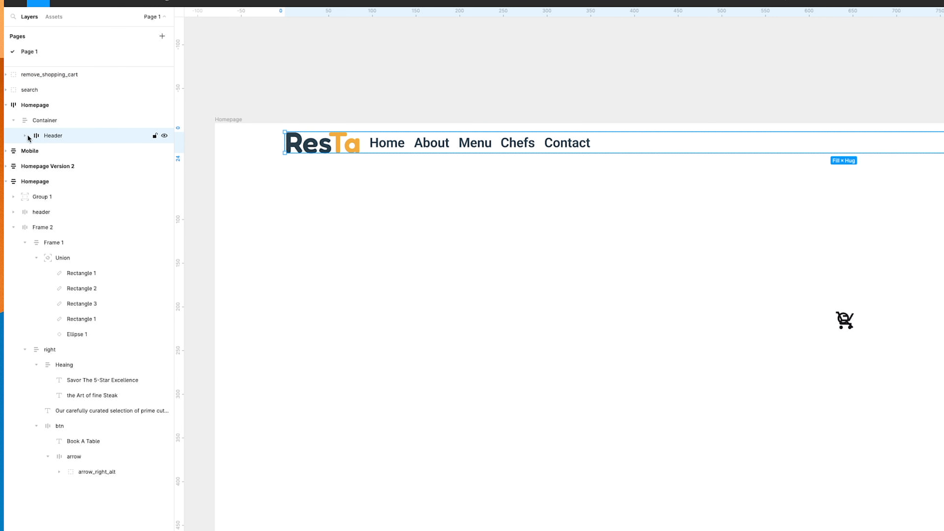
pyautogui.click(24, 135)
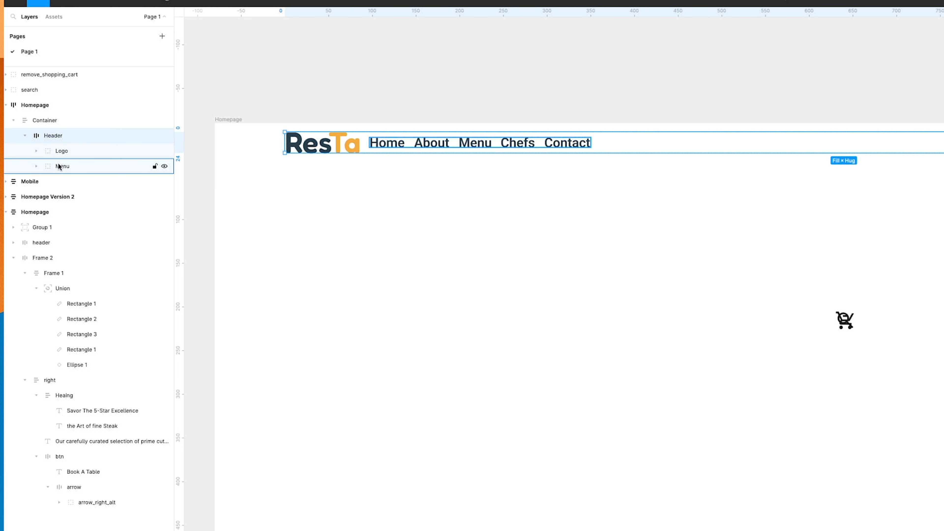
pyautogui.click(52, 88)
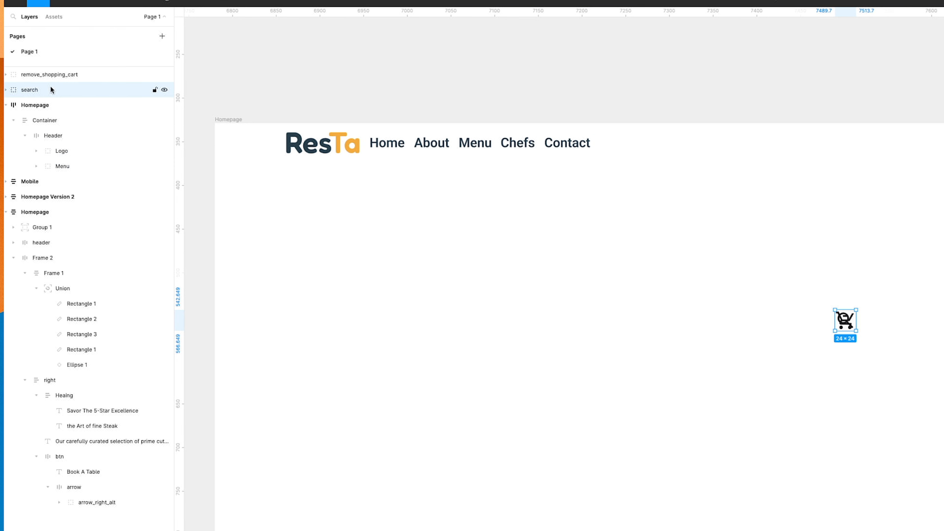
pyautogui.keyDown('shift'); pyautogui.click(53, 80); pyautogui.keyUp('shift')
pyautogui.moveTo(52, 79); pyautogui.dragTo(79, 141)
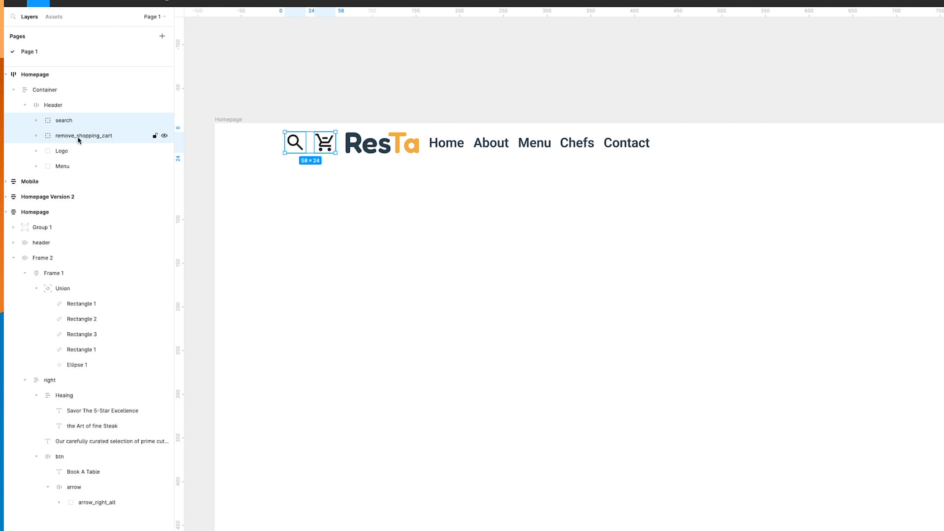
pyautogui.moveTo(77, 136); pyautogui.dragTo(65, 192)
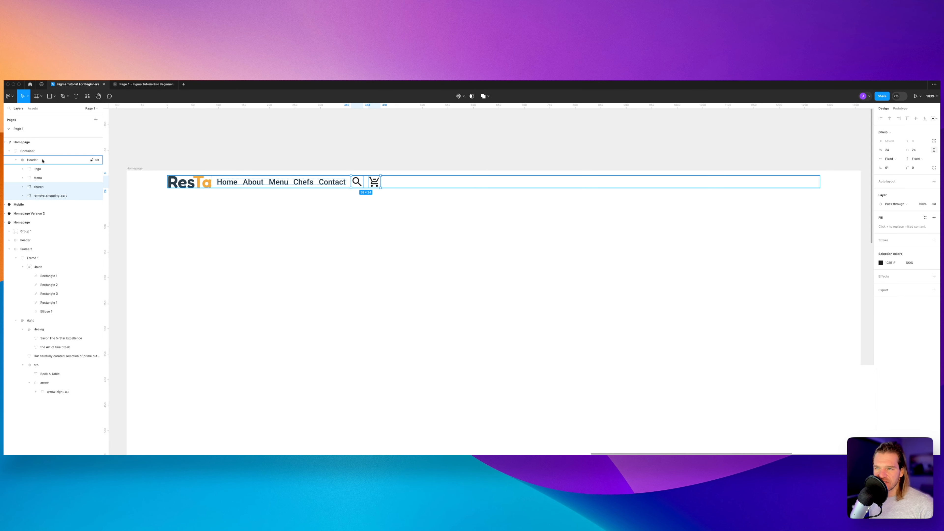
# - Set the horizontal gap between the Header's items to Auto
pyautogui.click(43, 160)
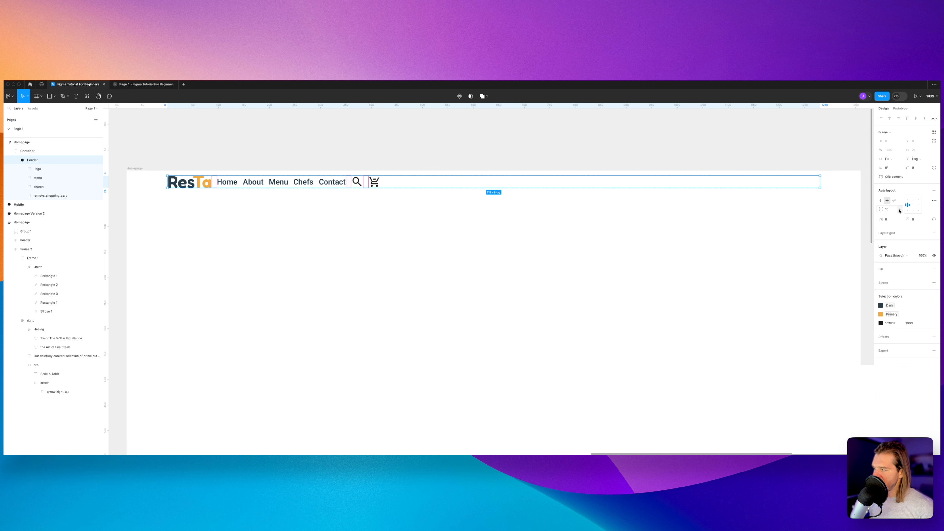
pyautogui.click(900, 210)
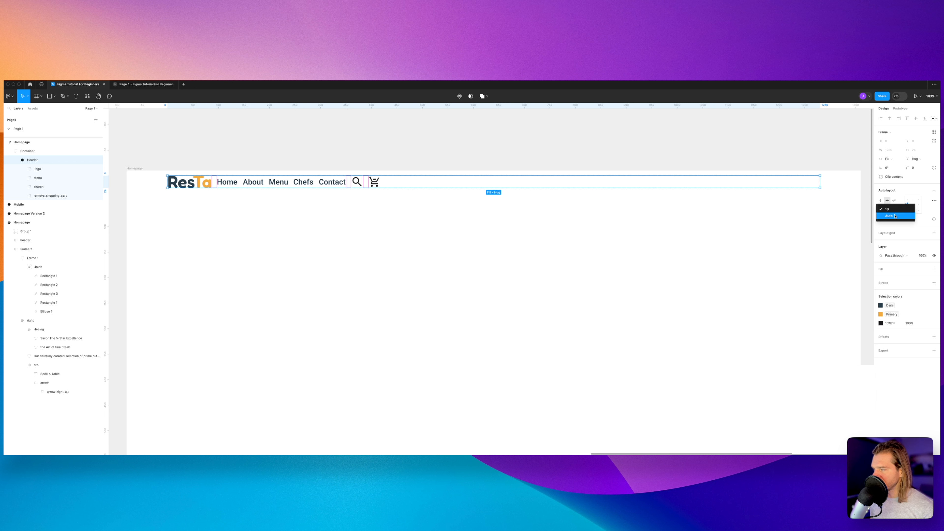
pyautogui.click(895, 216)
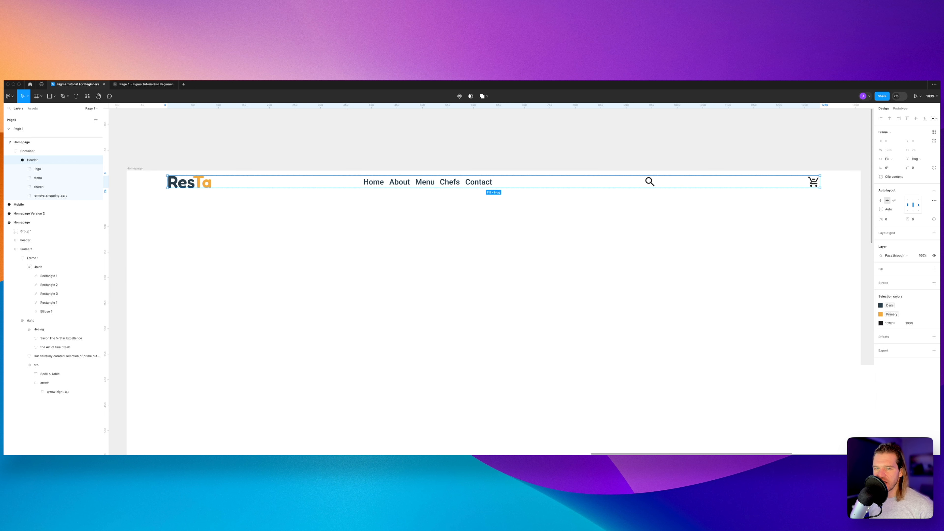
# - Group the search and remove_shopping_cart layers in the Header and name the group Icon
pyautogui.click(41, 186)
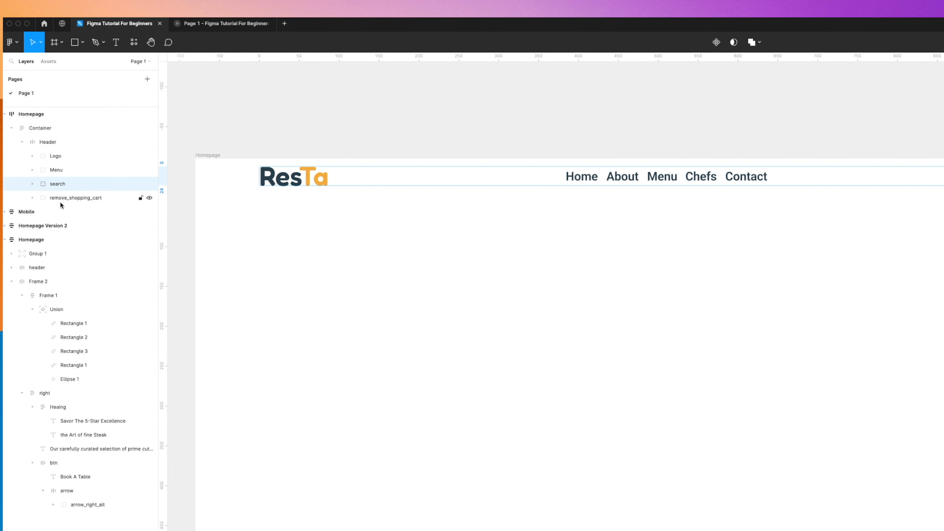
pyautogui.keyDown('shift'); pyautogui.click(61, 203); pyautogui.keyUp('shift')
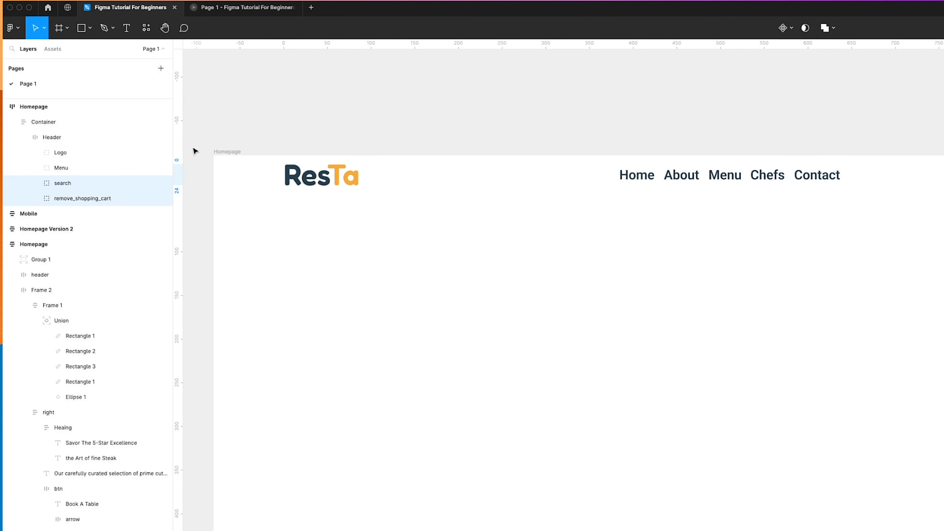
pyautogui.press('super+g')
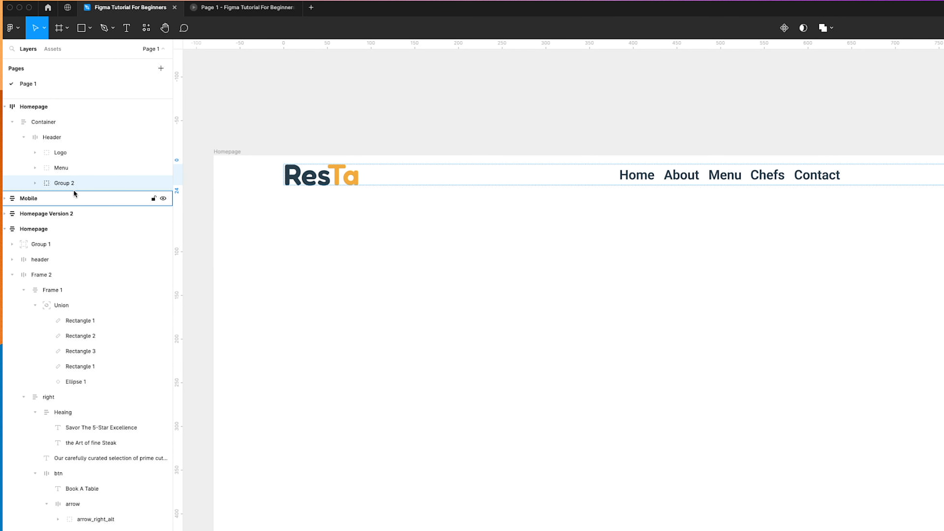
pyautogui.doubleClick(68, 183)
pyautogui.write('Icon')
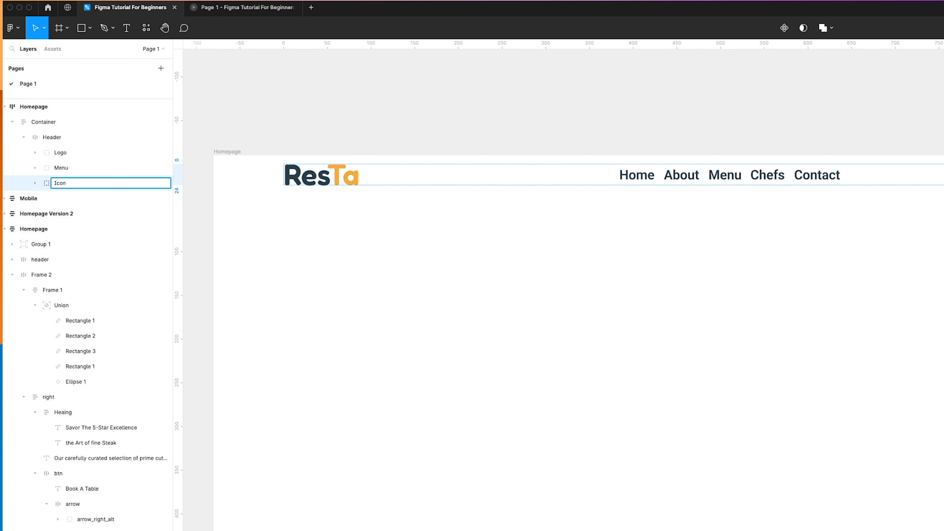
pyautogui.press('Return')
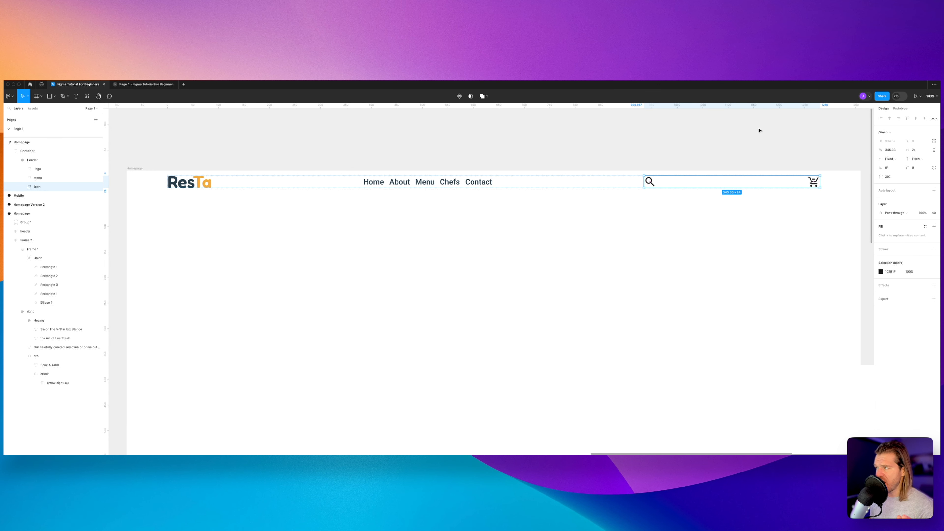
# - Add auto layout to the Icon group and set the horizontal gap between its items to 24
pyautogui.hotkey('shift', 'a')
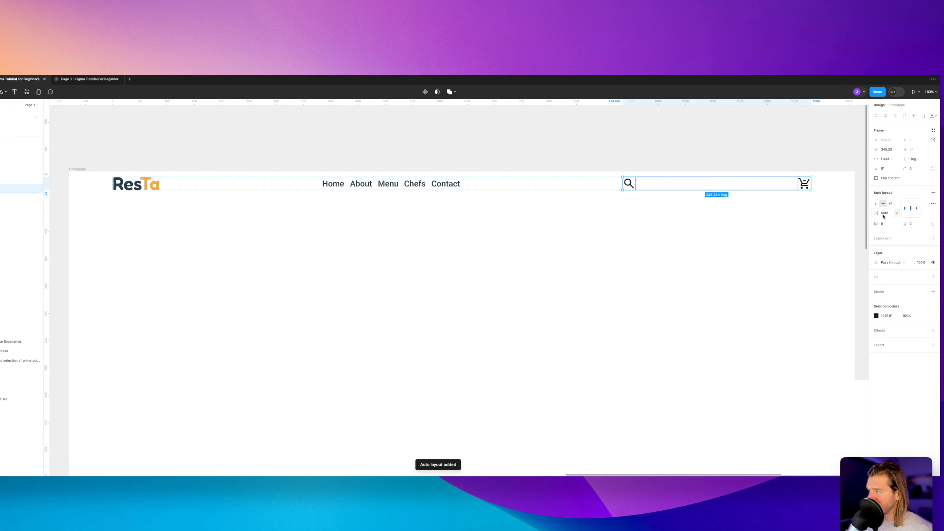
pyautogui.click(891, 214)
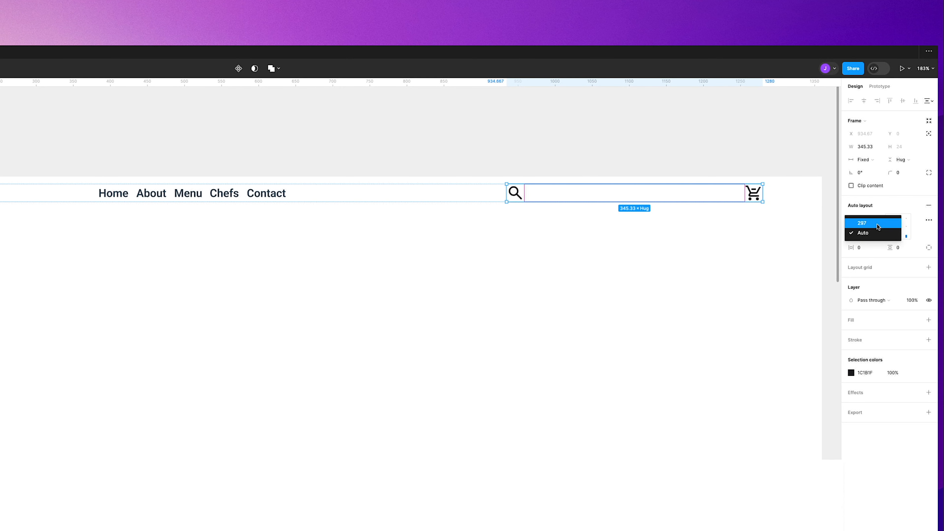
pyautogui.click(888, 206)
pyautogui.click(905, 233)
pyautogui.click(865, 233)
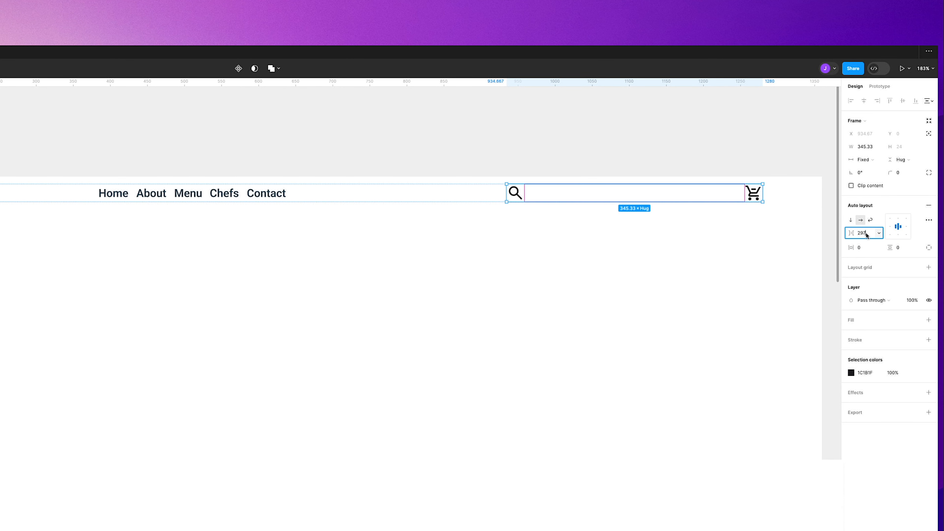
pyautogui.write('24')
pyautogui.press('Return')
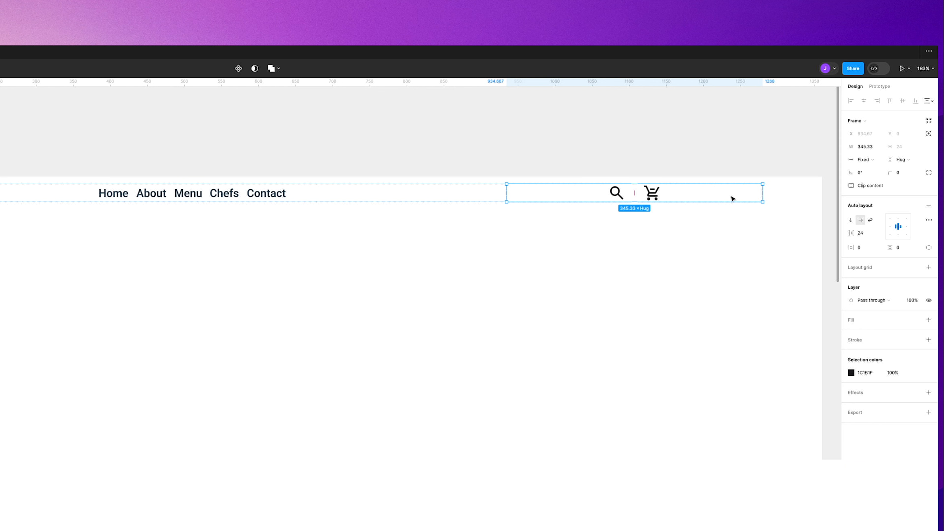
# - Set the Icon frame's horizontal sizing to Hug contents and deselect it
pyautogui.click(863, 159)
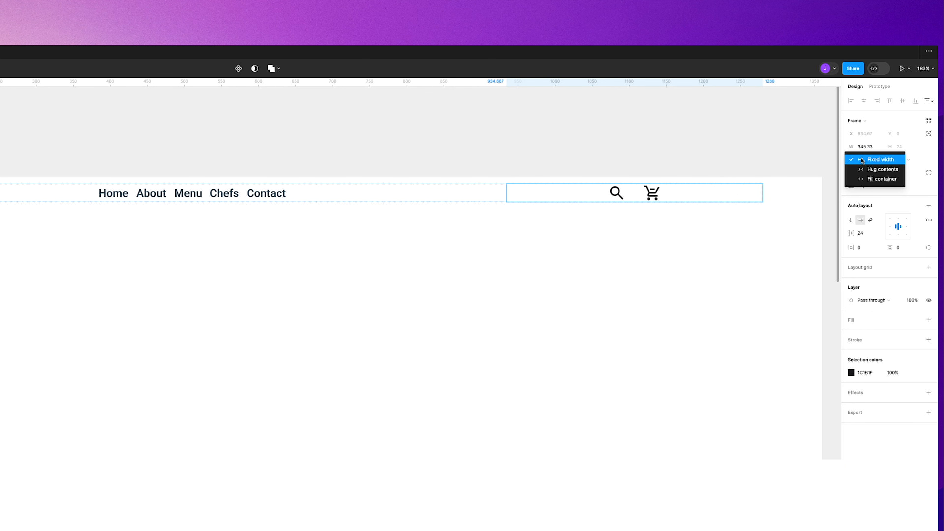
pyautogui.click(872, 169)
pyautogui.click(640, 109)
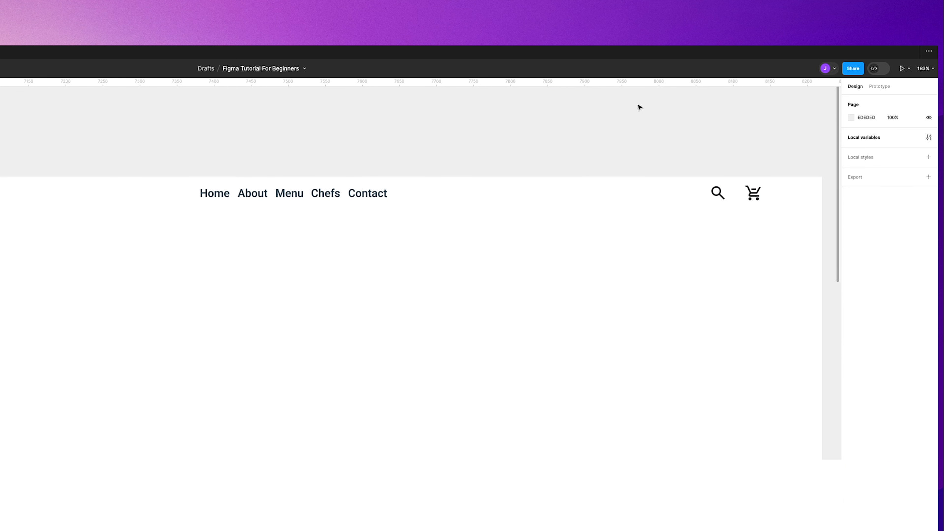
# - Add auto layout to the Menu group holding the Home, About, Menu, Chefs and Contact links
pyautogui.click(247, 201)
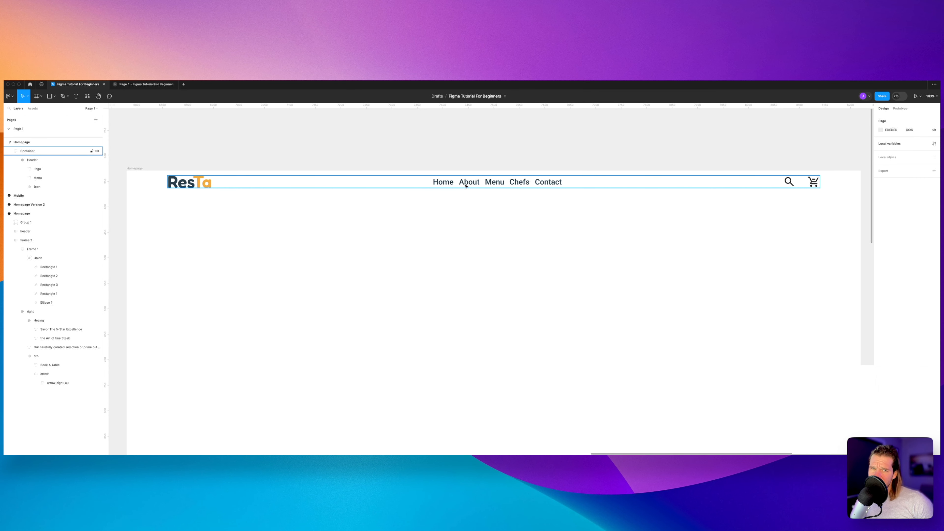
pyautogui.click(465, 187)
pyautogui.doubleClick(465, 187)
pyautogui.doubleClick(466, 186)
pyautogui.click(453, 202)
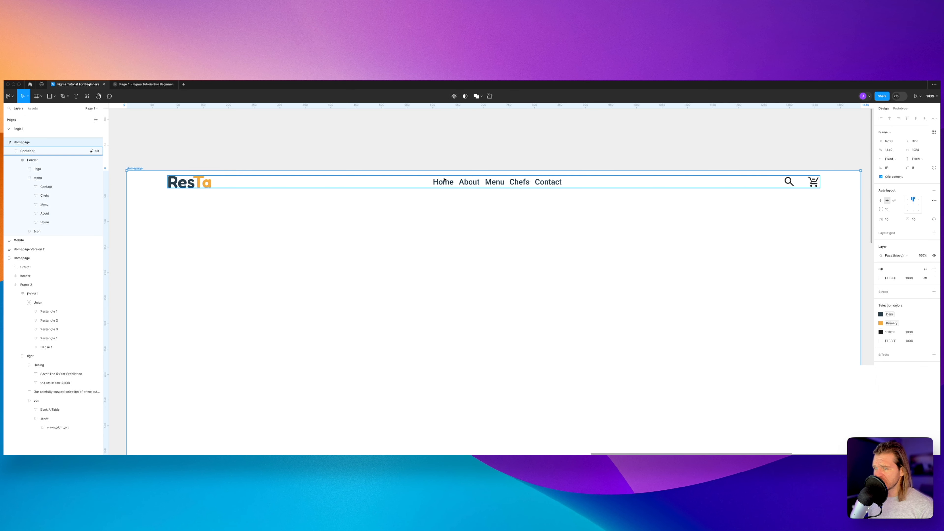
pyautogui.doubleClick(444, 180)
pyautogui.click(445, 180)
pyautogui.click(22, 178)
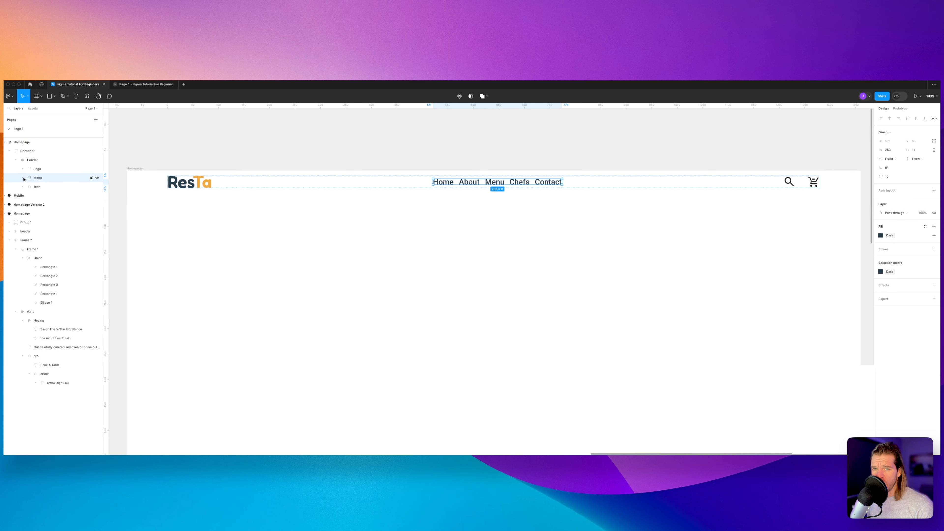
pyautogui.click(934, 190)
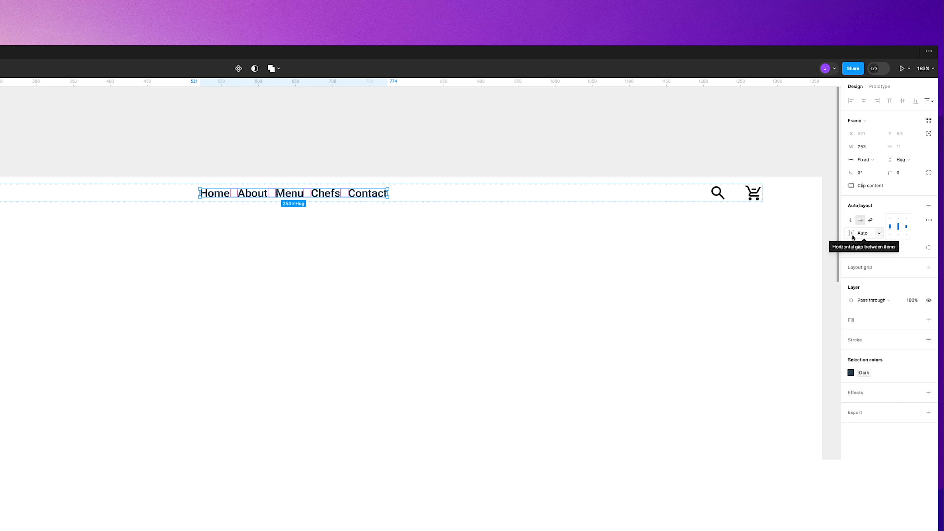
# - Set the horizontal gap between the Menu frame's links to 24
pyautogui.click(870, 234)
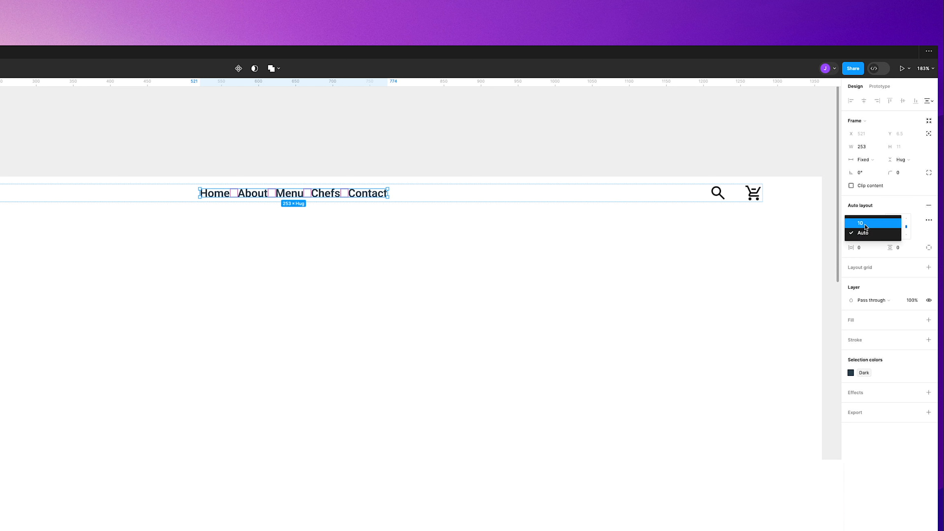
pyautogui.click(860, 222)
pyautogui.write('24')
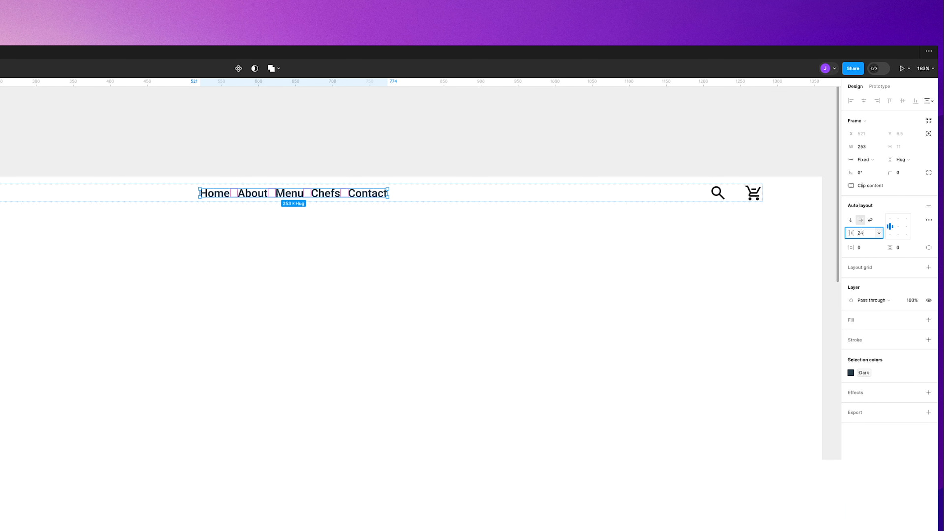
pyautogui.press('Return')
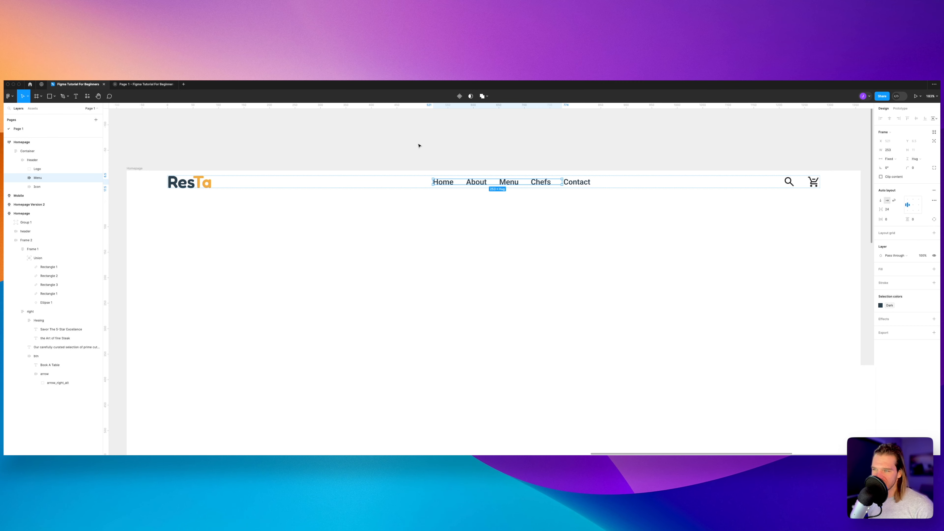
# - Recolour both the search and cart icons inside the Icon frame with the Dark library colour
pyautogui.click(32, 188)
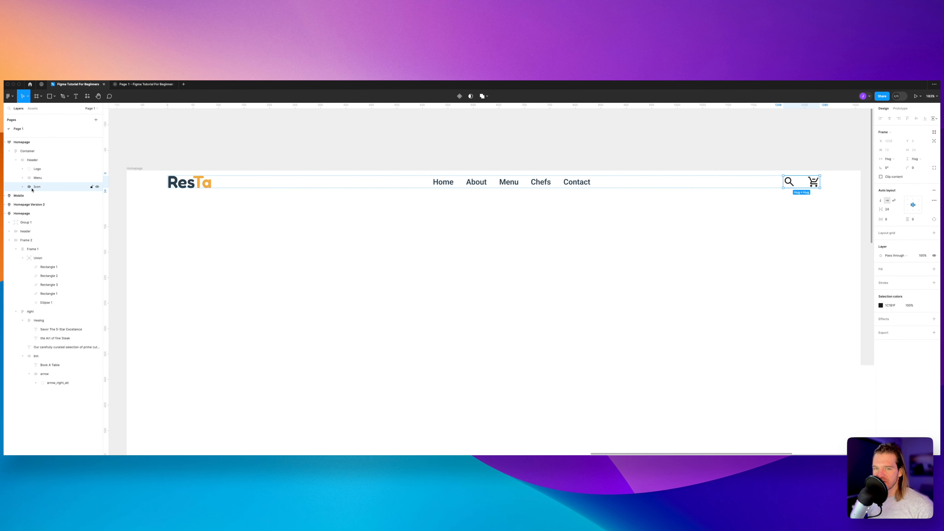
pyautogui.press('Return')
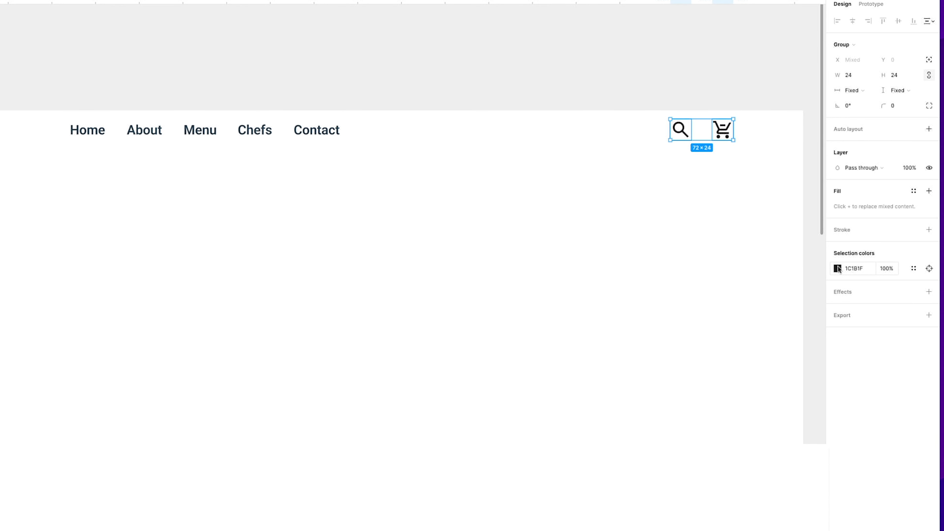
pyautogui.click(913, 269)
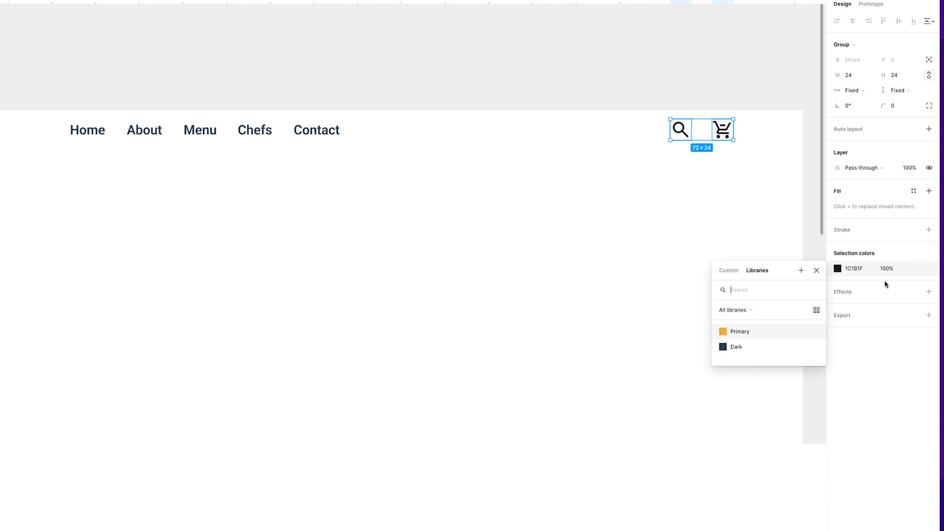
pyautogui.click(741, 347)
# - Resize the search and cart icons to a width of 18 with proportions locked, and deselect them
pyautogui.click(860, 76)
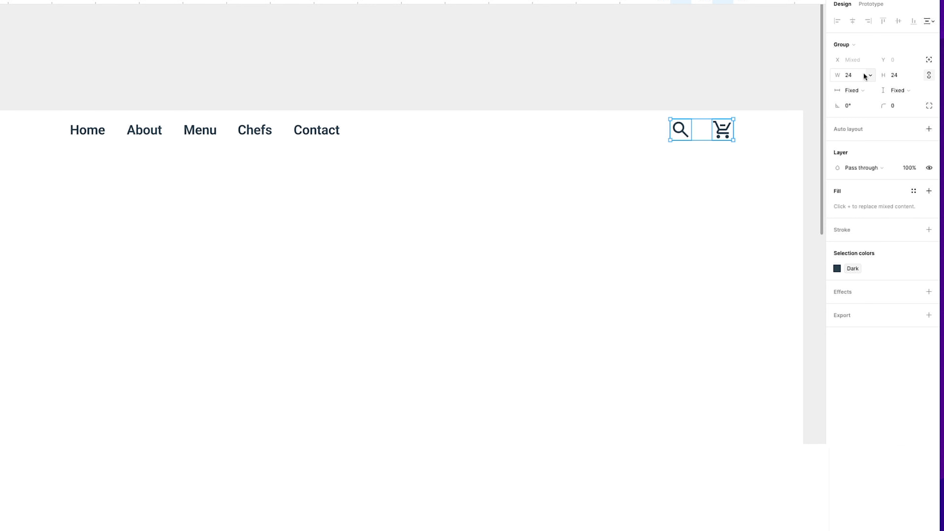
pyautogui.write('18')
pyautogui.press('Return')
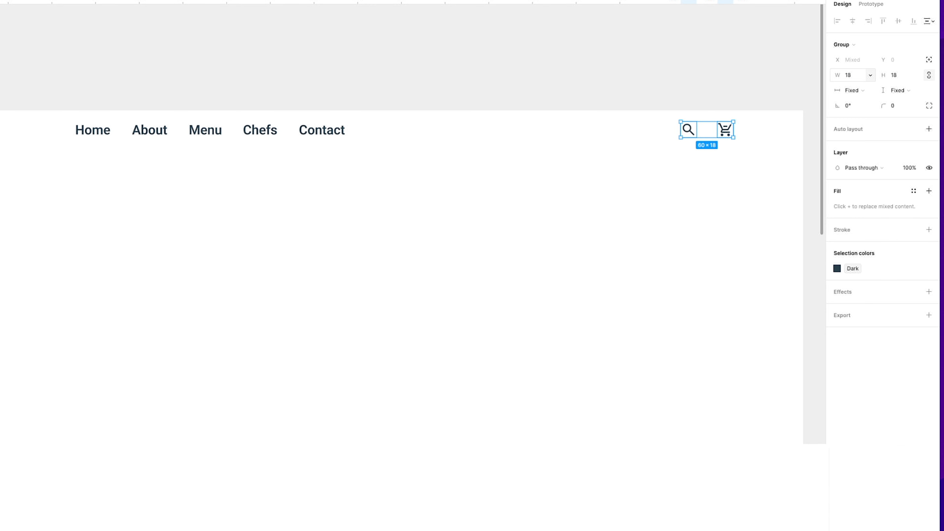
pyautogui.click(663, 73)
pyautogui.moveTo(686, 69); pyautogui.dragTo(622, 65)
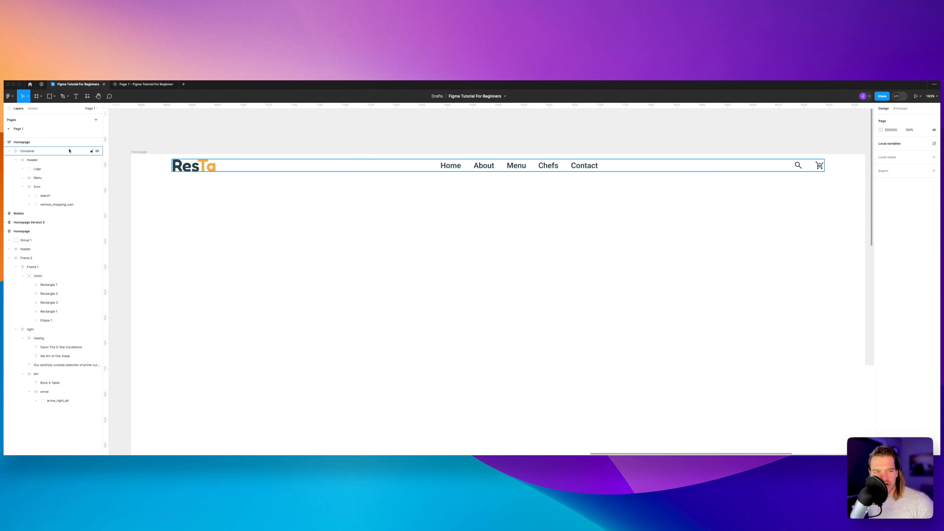
# - Collapse the Header layer and add a text layer reading "Heading" to the Homepage frame
pyautogui.click(17, 159)
pyautogui.click(35, 159)
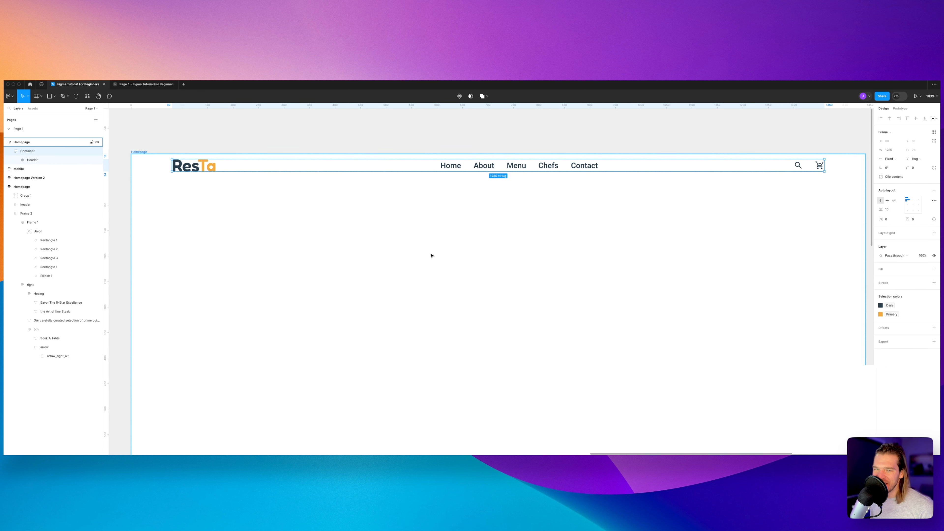
pyautogui.scroll(-3, 431, 255)
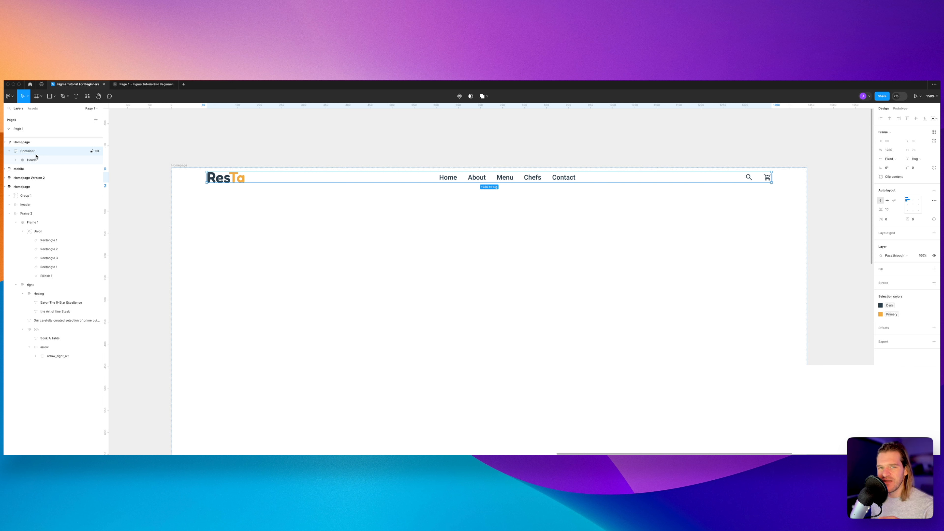
pyautogui.click(76, 96)
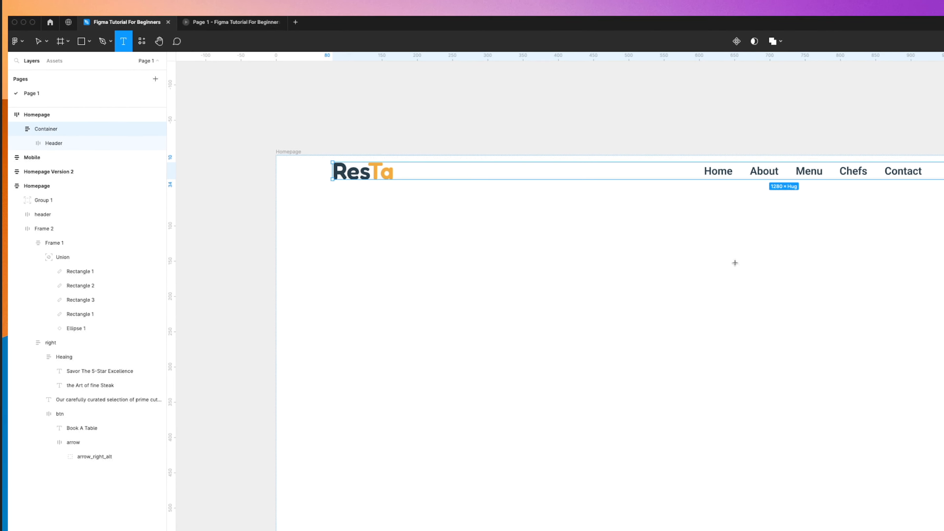
pyautogui.click(459, 236)
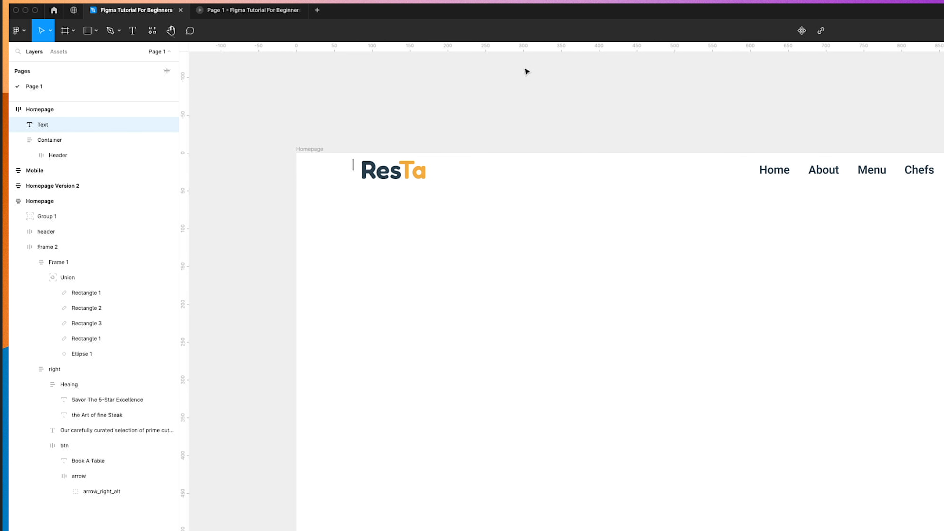
pyautogui.write('Heading')
pyautogui.scroll(-3, 527, 72)
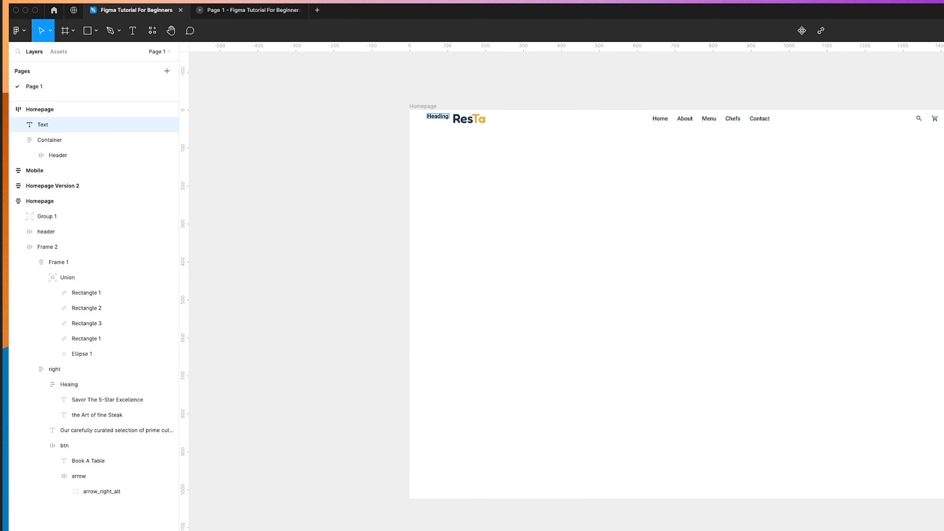
pyautogui.press('Escape')
pyautogui.scroll(5, 439, 96)
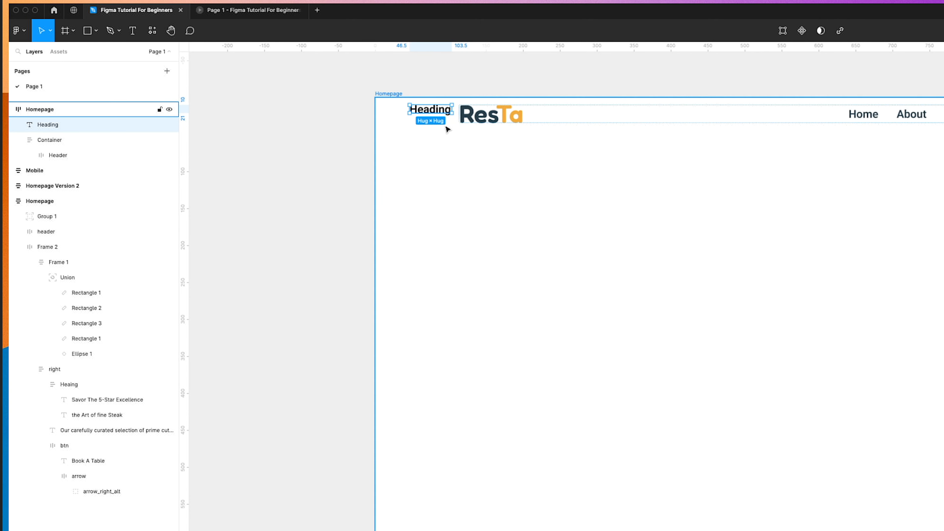
# - Move the Heading text layer into the Container directly below the Header and wrap it in a group
pyautogui.moveTo(29, 125); pyautogui.dragTo(73, 162)
pyautogui.hscroll(-3, 608, 315)
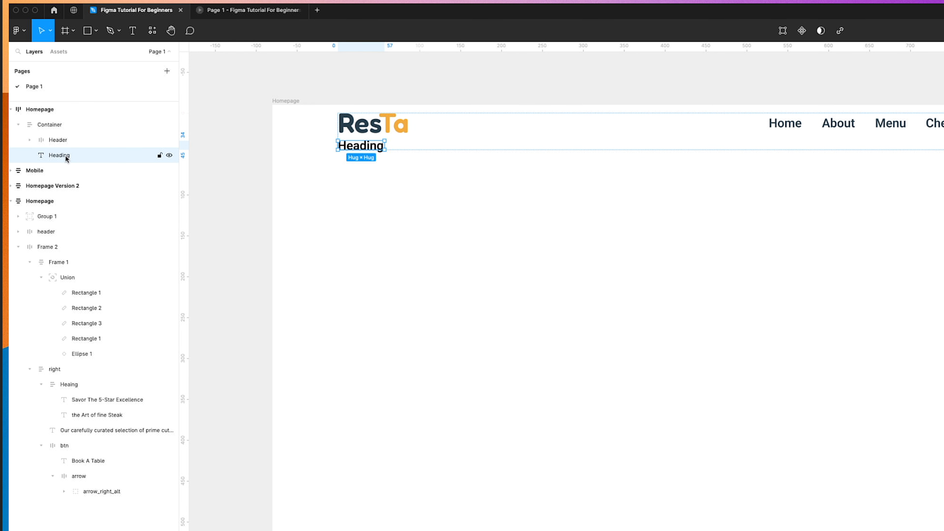
pyautogui.press('super+g')
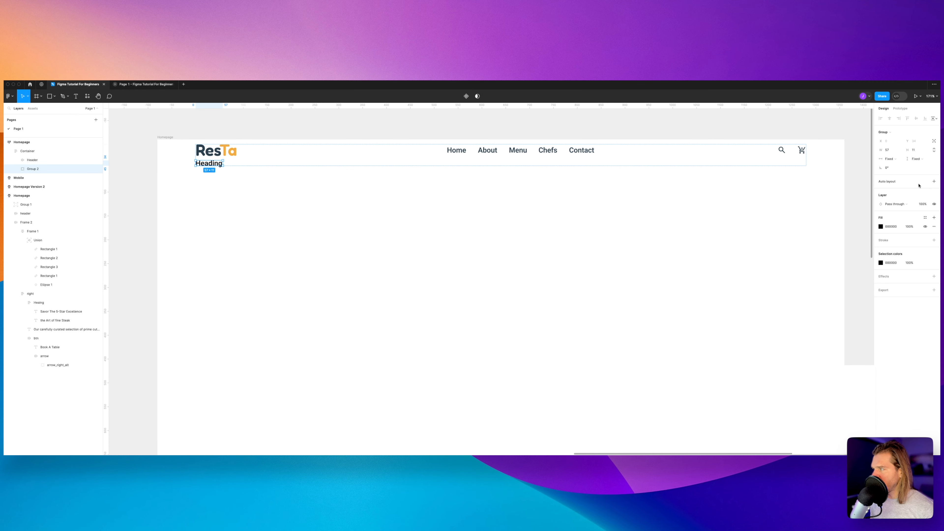
# - Add auto layout to the group around the Heading text and set its horizontal sizing to Fill container
pyautogui.click(934, 182)
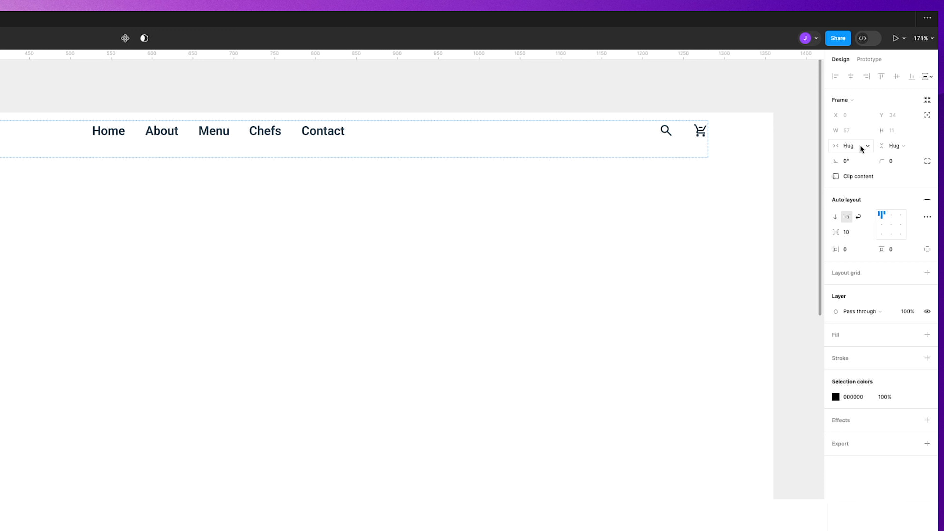
pyautogui.click(860, 145)
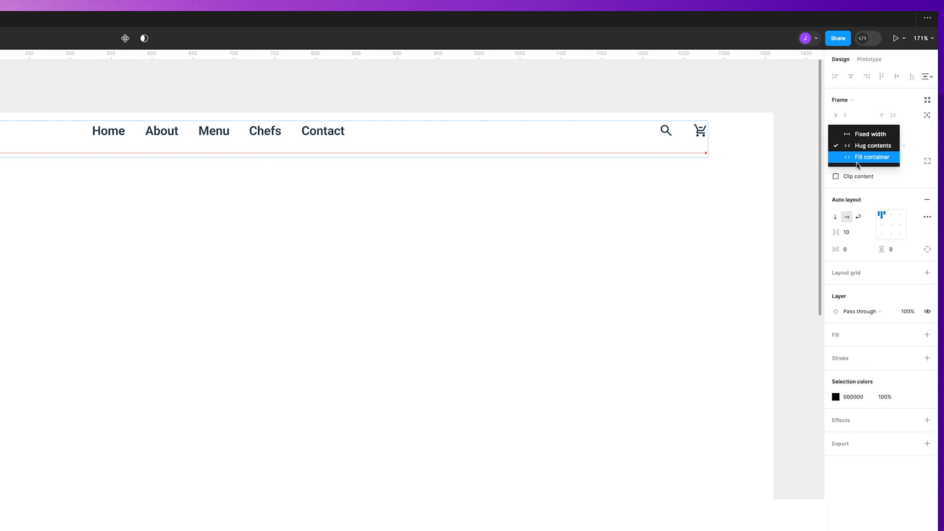
pyautogui.click(857, 161)
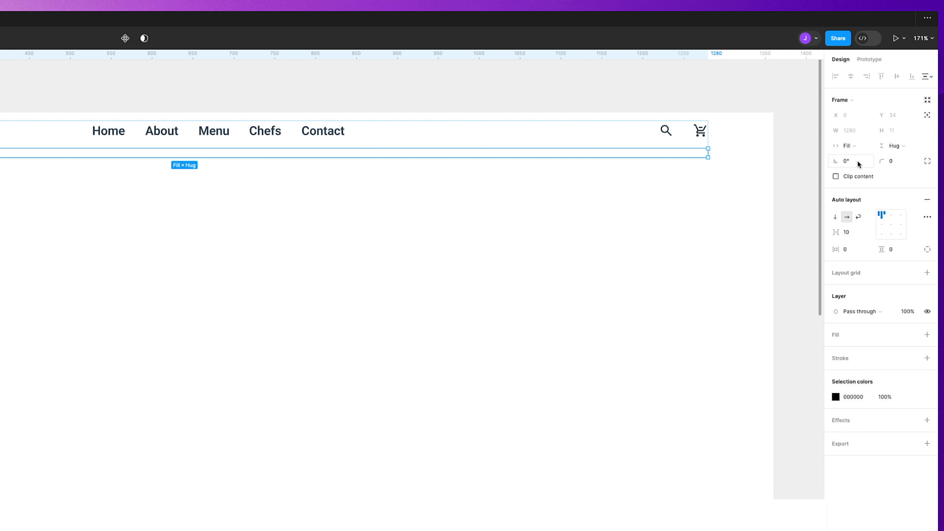
# - Center-align the content of the frame below the Header and duplicate the Heading text inside it
pyautogui.click(889, 227)
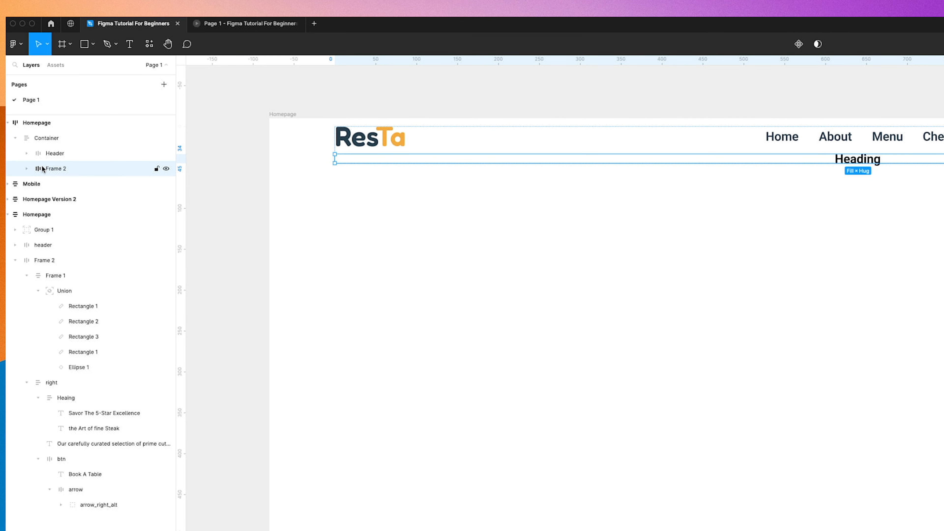
pyautogui.click(27, 169)
pyautogui.click(76, 186)
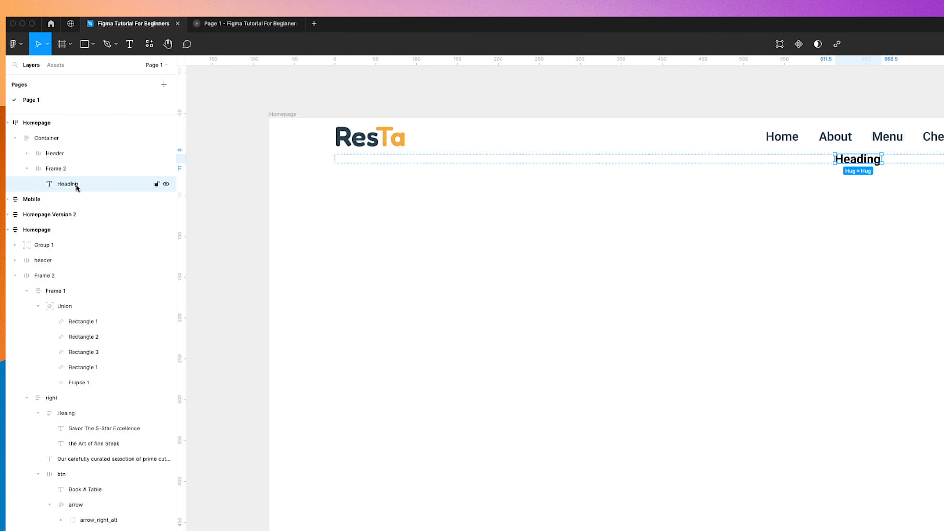
pyautogui.press('super+d')
# - Rename the frame containing the two Heading texts to "Section" and switch its auto layout to vertical
pyautogui.click(171, 168)
pyautogui.doubleClick(171, 168)
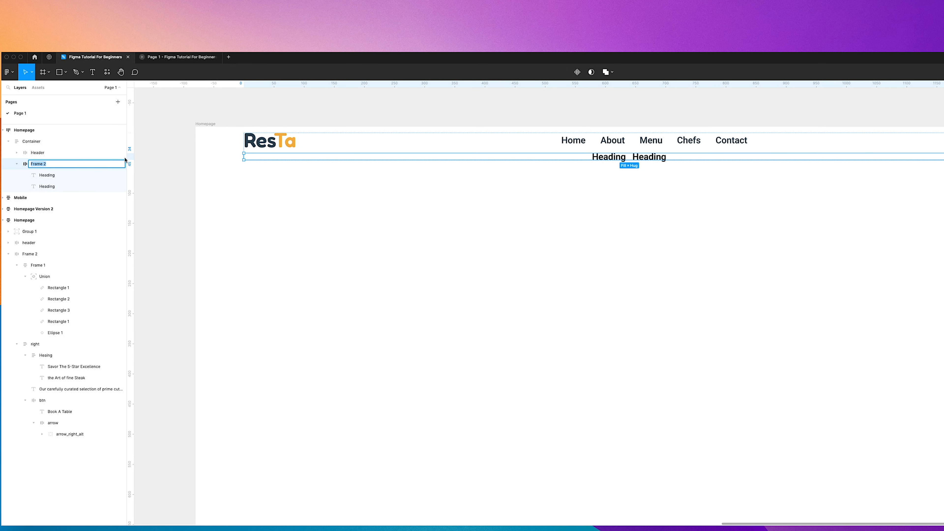
pyautogui.write('Section')
pyautogui.press('Return')
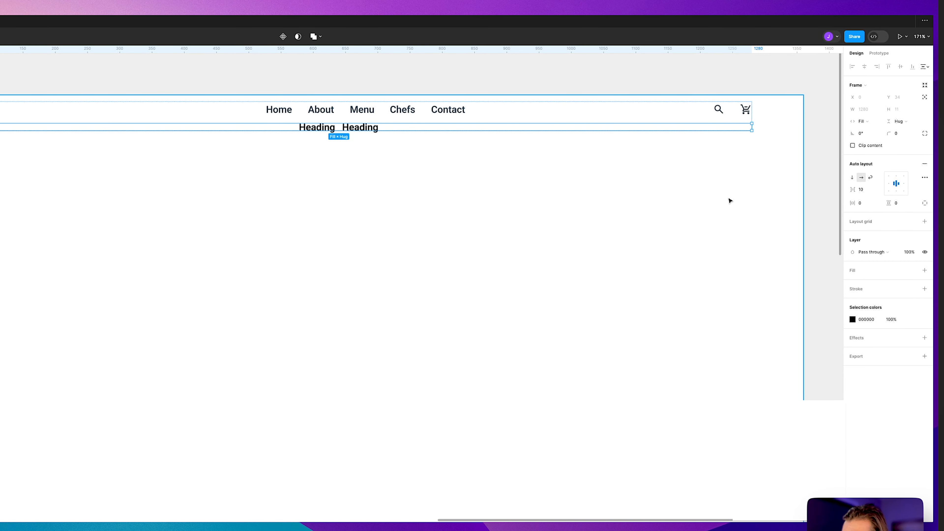
pyautogui.click(853, 178)
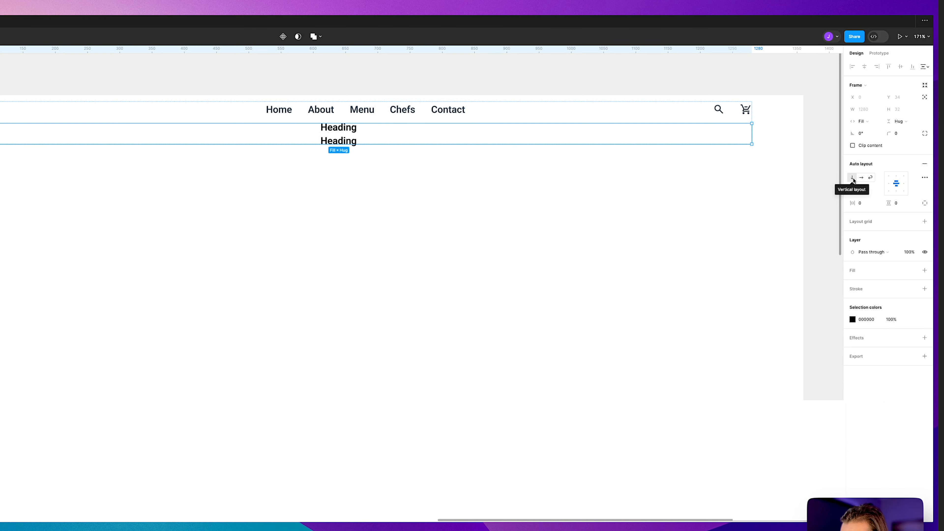
# - Change the lower Heading text in the Section to "Subheading"
pyautogui.scroll(5, 284, 147)
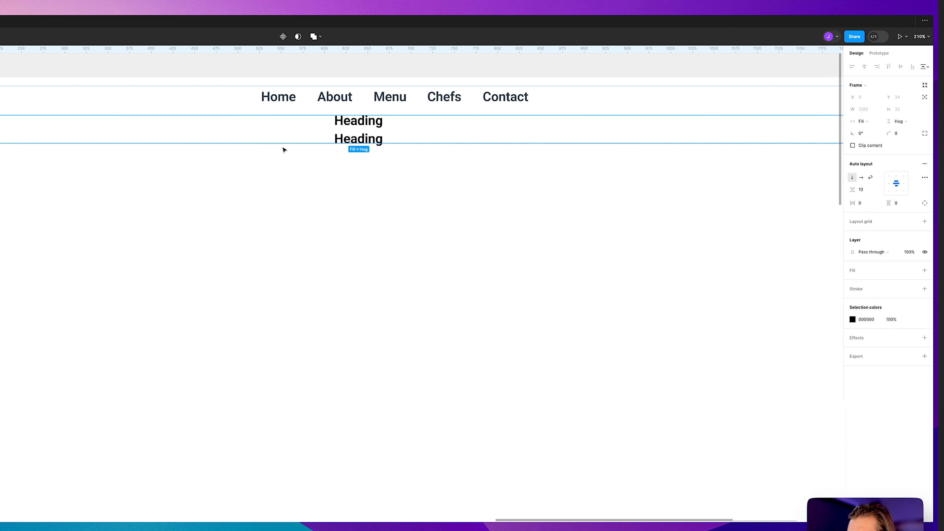
pyautogui.doubleClick(379, 136)
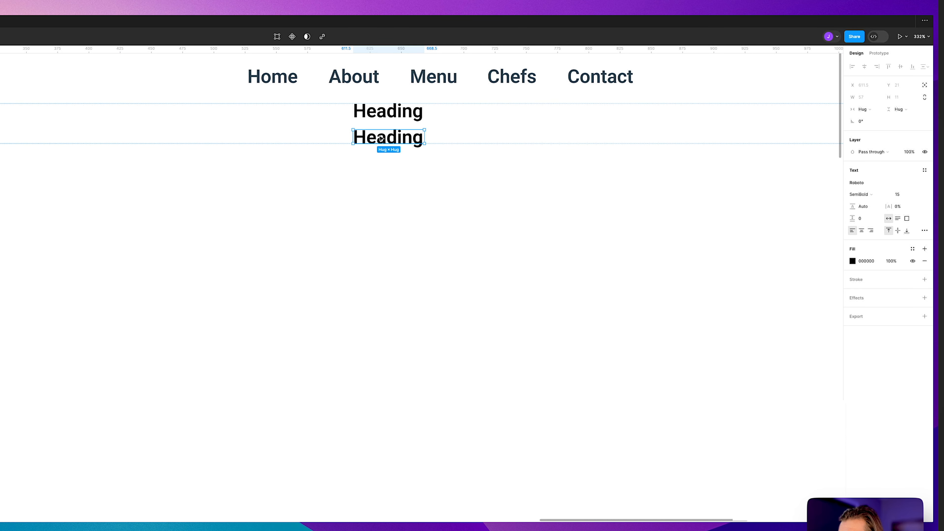
pyautogui.write('Subhe')
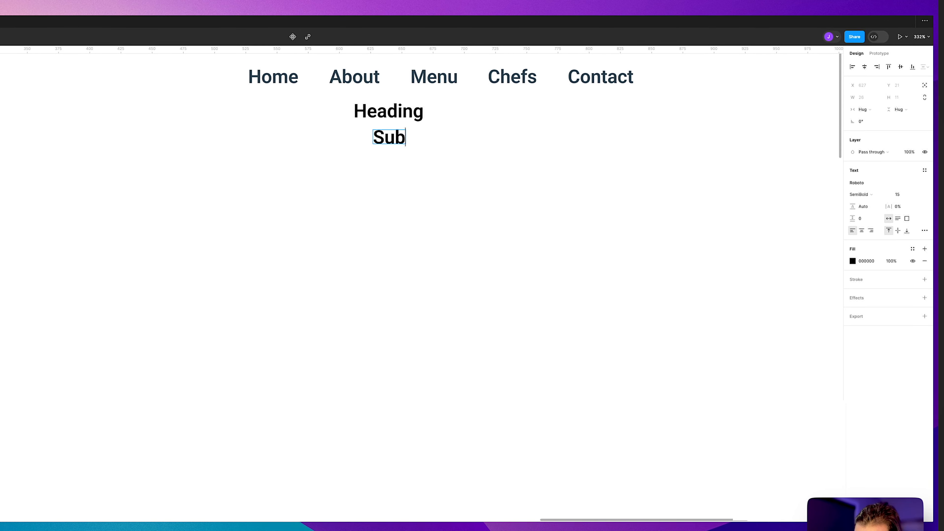
pyautogui.write('ading')
pyautogui.press('Escape')
pyautogui.scroll(-5, 483, 215)
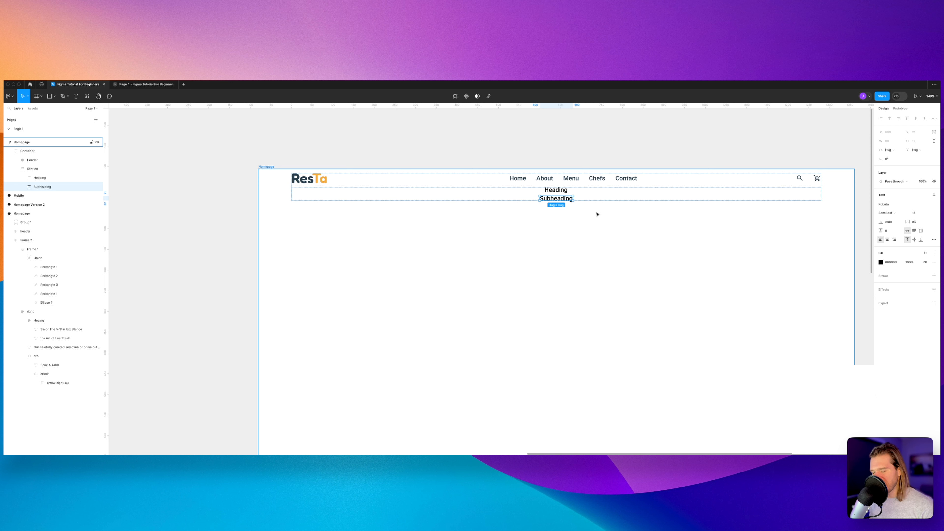
# - Select the Heading text for editing, switch to the text editor notes and copy the line "Savor The 5-Star Excellence"
pyautogui.scroll(3, 597, 214)
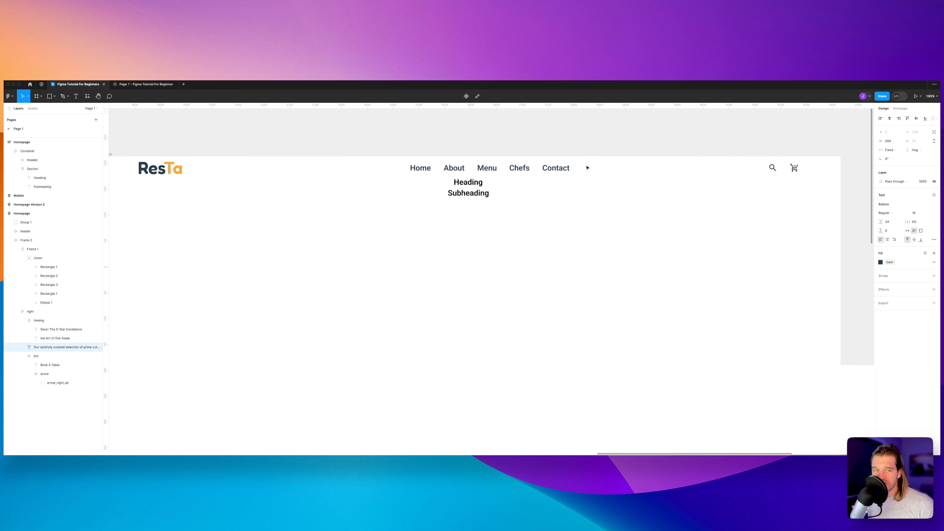
pyautogui.click(469, 182)
pyautogui.doubleClick(469, 182)
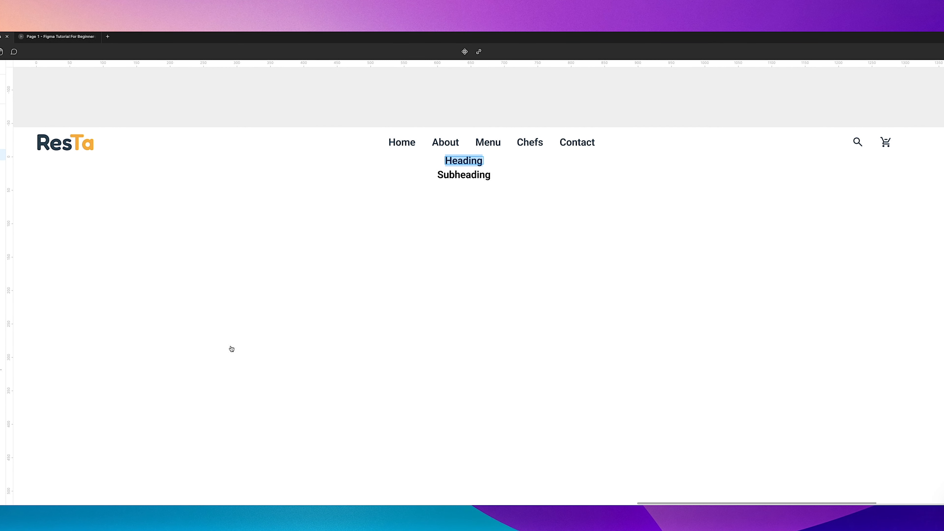
pyautogui.press('super+Tab')
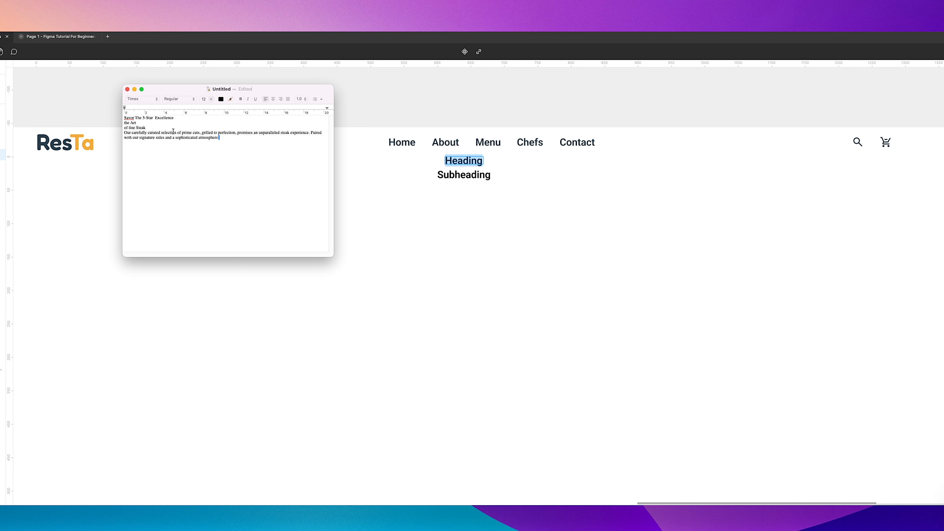
pyautogui.moveTo(182, 117); pyautogui.dragTo(106, 110)
pyautogui.press('super+c')
pyautogui.moveTo(179, 90); pyautogui.dragTo(116, 95)
# - Return to Figma and replace the Heading text with the copied line "Savor The 5-Star Excellence"
pyautogui.press('super+Tab')
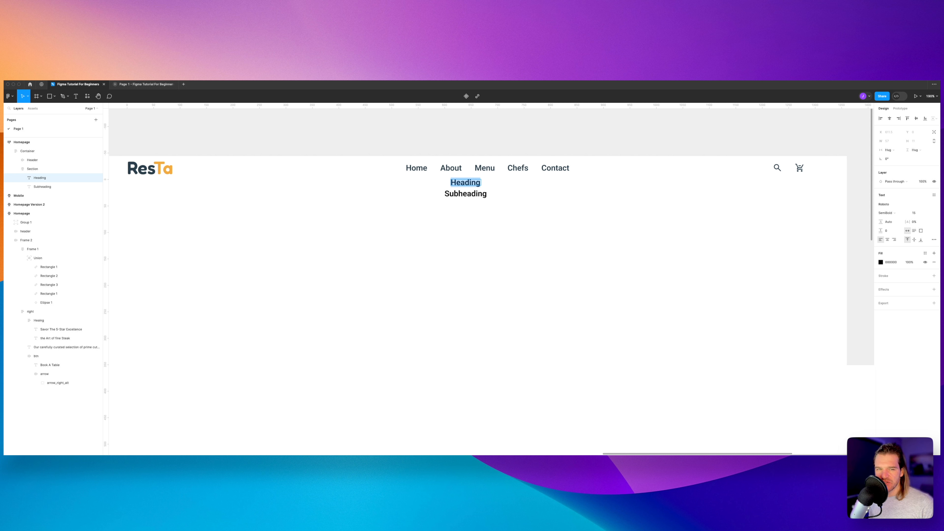
pyautogui.click(467, 182)
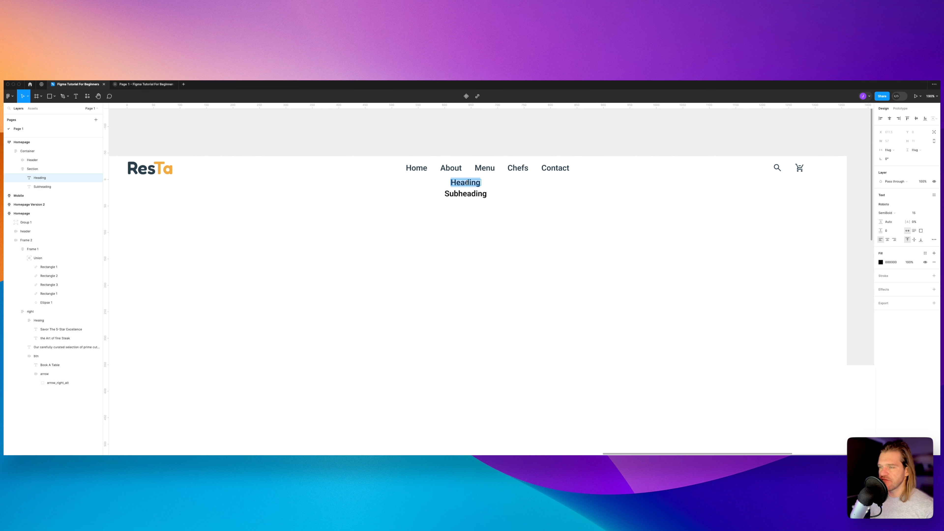
pyautogui.press('super+v')
pyautogui.press('Escape')
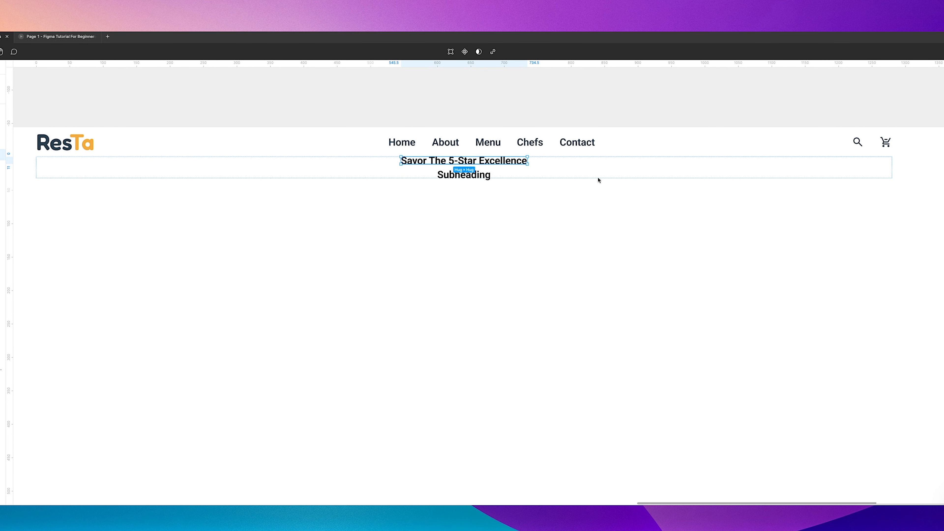
# - Replace the Subheading text with "The Art" and "Of Fine Steak" on two lines
pyautogui.doubleClick(490, 174)
pyautogui.click(481, 174)
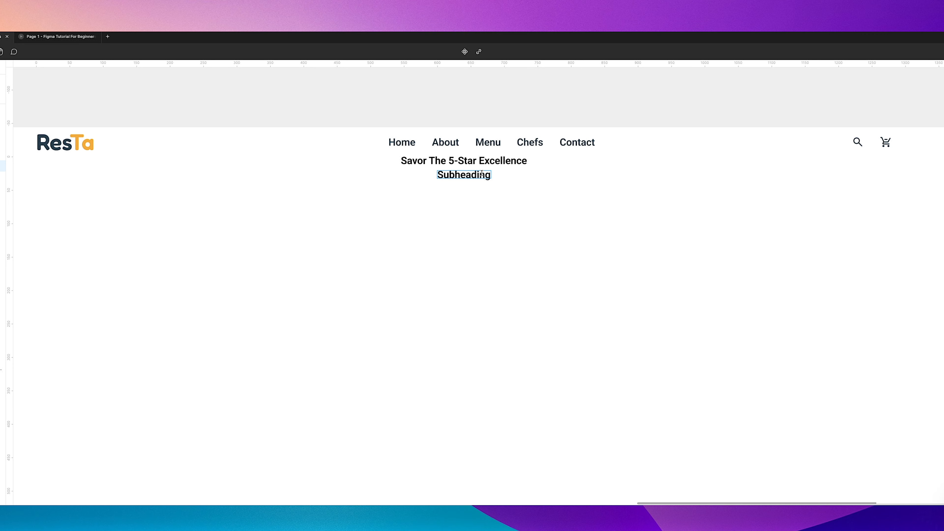
pyautogui.press('super+a')
pyautogui.write('The Art Of Fine Steak')
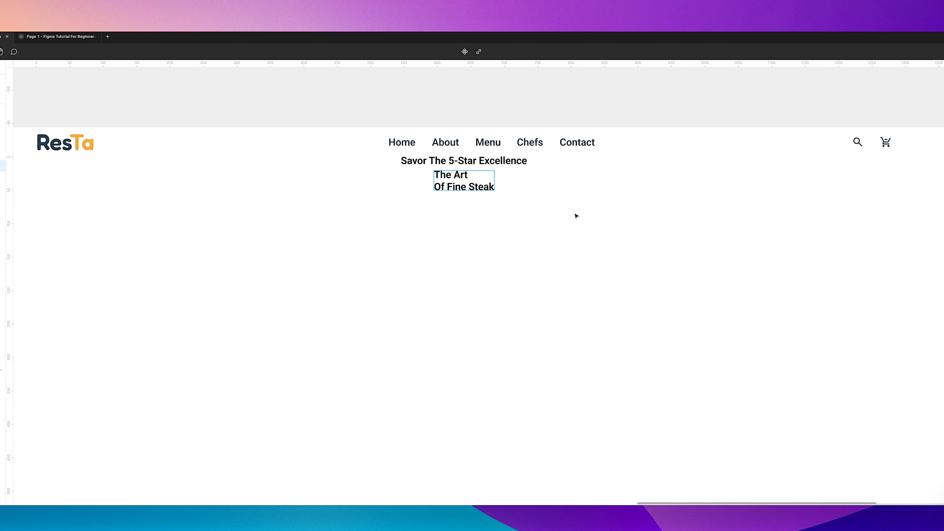
pyautogui.press('Escape')
# - Set the "Savor The 5-Star Excellence" text to size 16 and apply the Dark color style as its fill
pyautogui.click(449, 163)
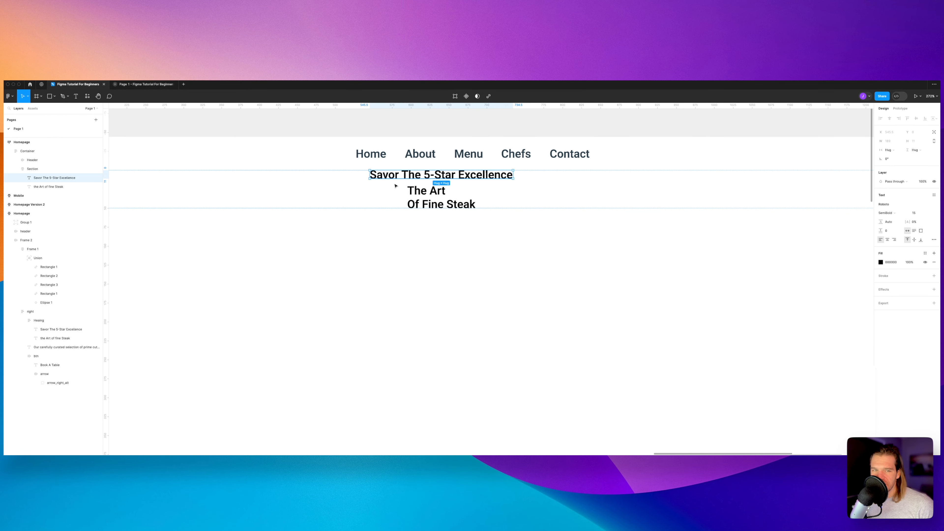
pyautogui.scroll(-3, 395, 186)
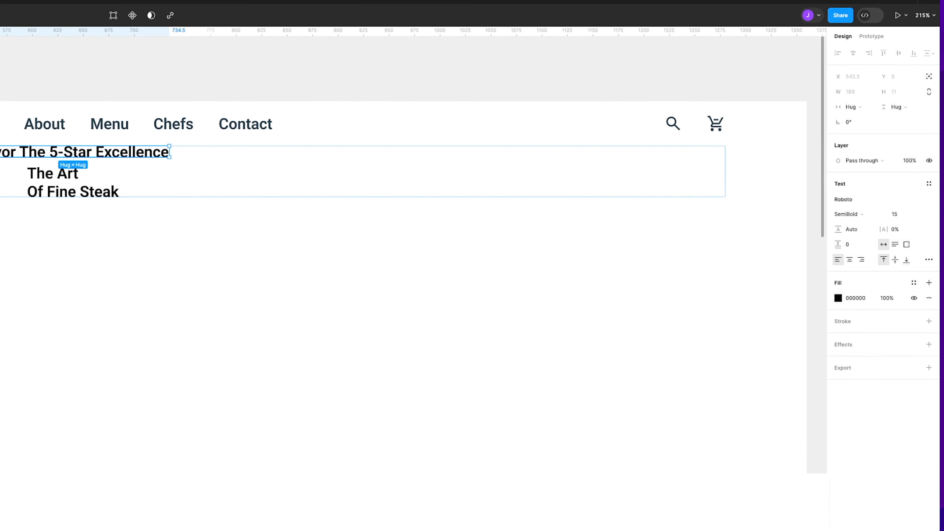
pyautogui.click(895, 215)
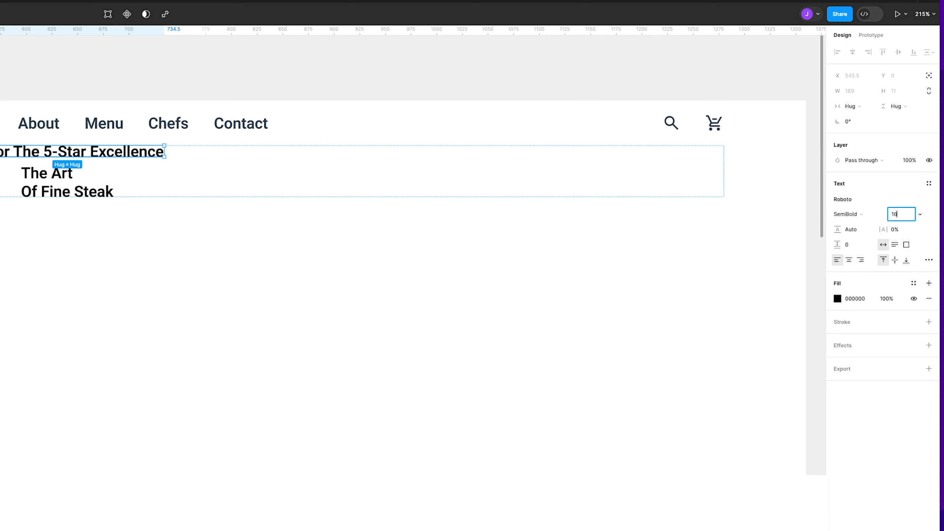
pyautogui.write('16')
pyautogui.press('Return')
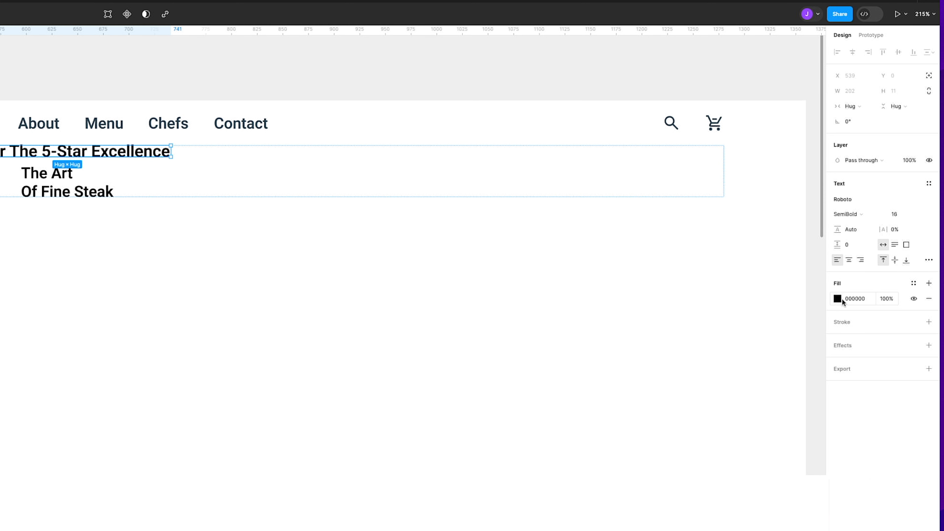
pyautogui.click(838, 299)
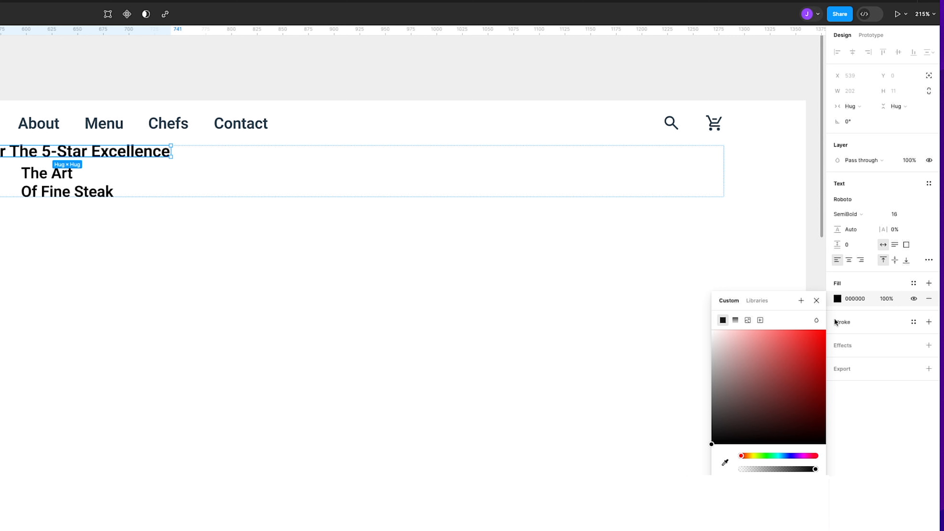
pyautogui.click(914, 283)
pyautogui.click(735, 361)
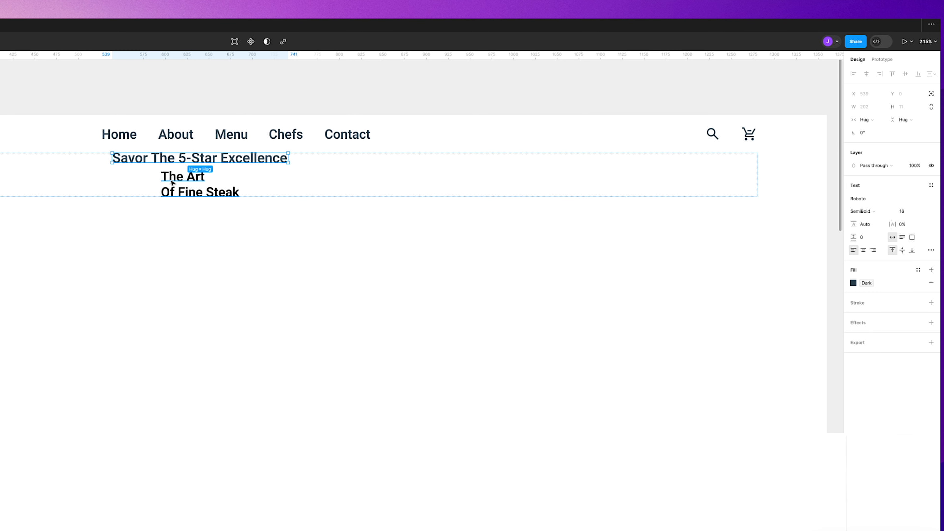
# - Set the "The Art Of Fine Steak" text to size 96 in the Fredoka font with Medium weight
pyautogui.click(172, 182)
pyautogui.click(907, 212)
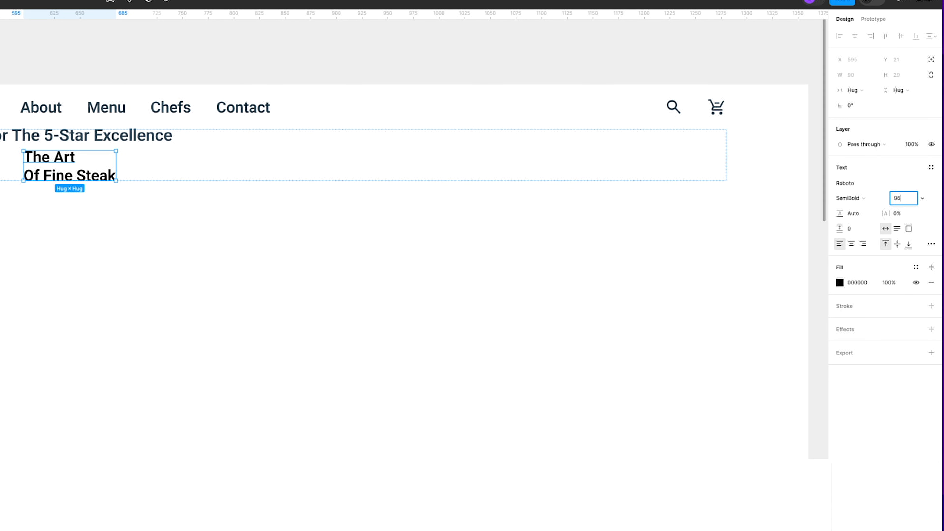
pyautogui.write('96')
pyautogui.press('Return')
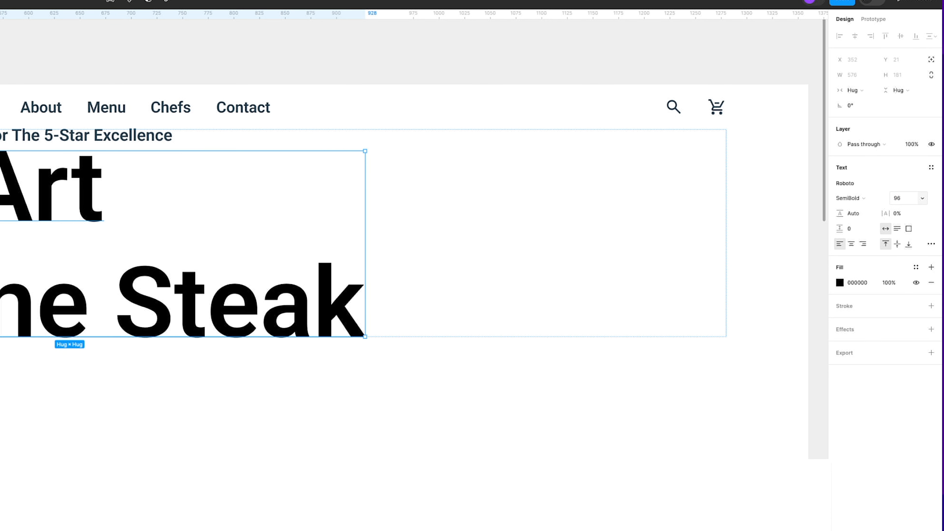
pyautogui.click(845, 184)
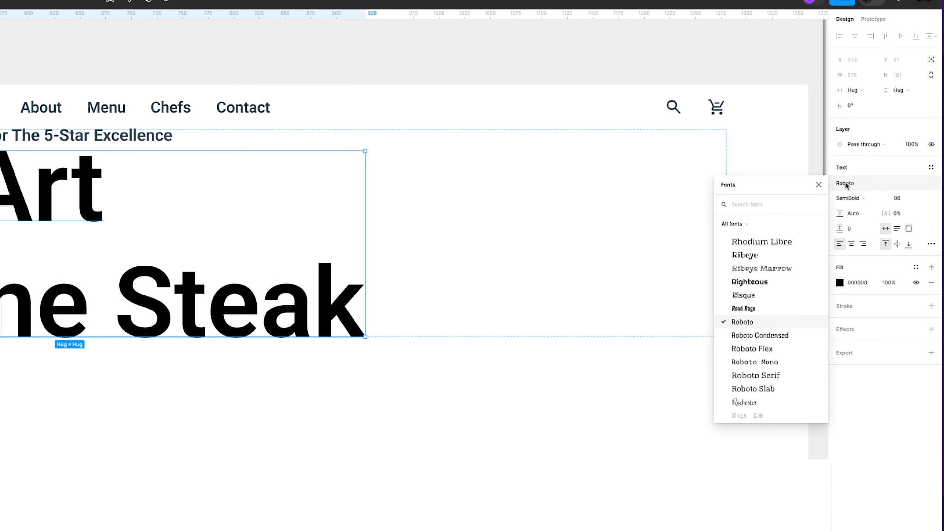
pyautogui.write('fre')
pyautogui.click(781, 249)
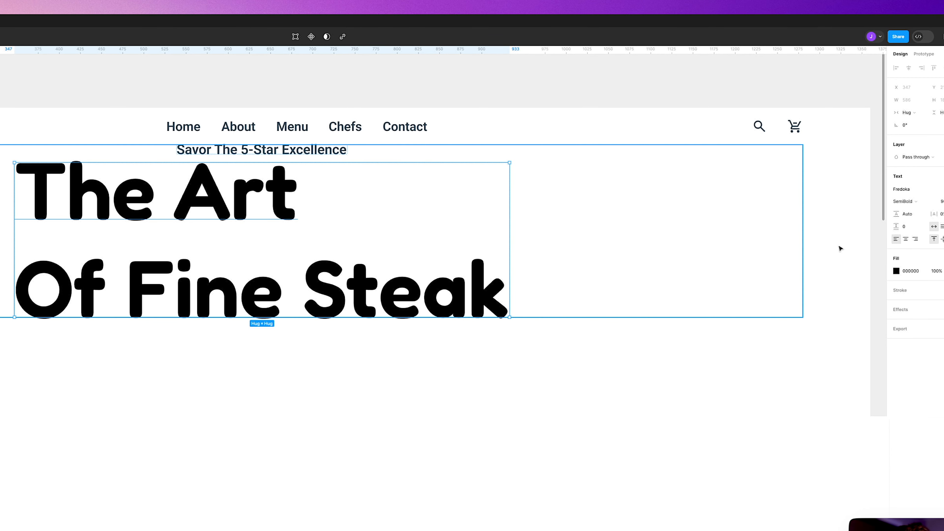
pyautogui.click(902, 201)
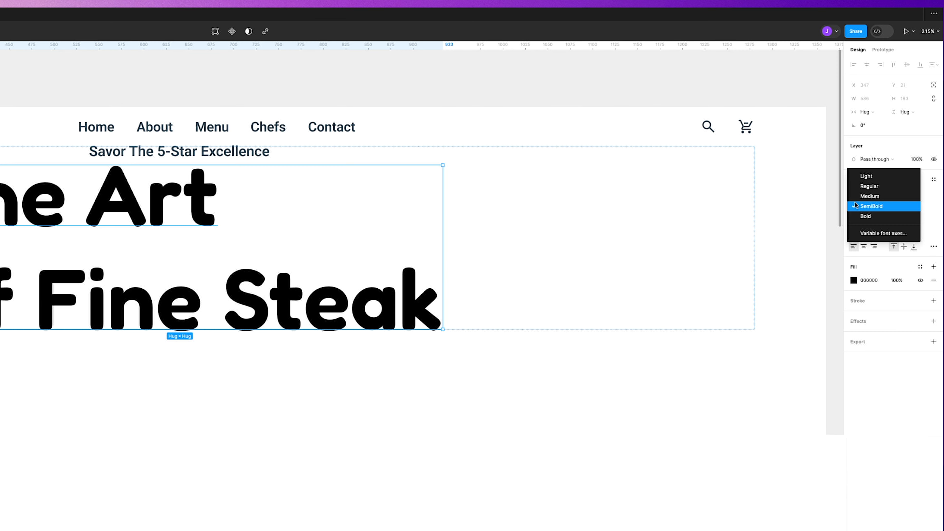
pyautogui.click(907, 193)
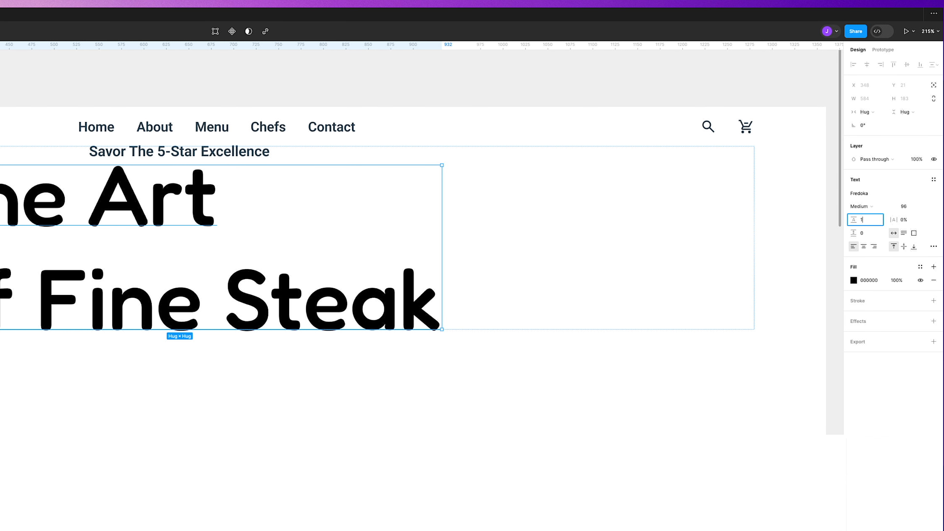
# - Set the line height of the "The Art Of Fine Steak" text to 100 and apply the Primary color style
pyautogui.write('100')
pyautogui.press('Return')
pyautogui.click(921, 266)
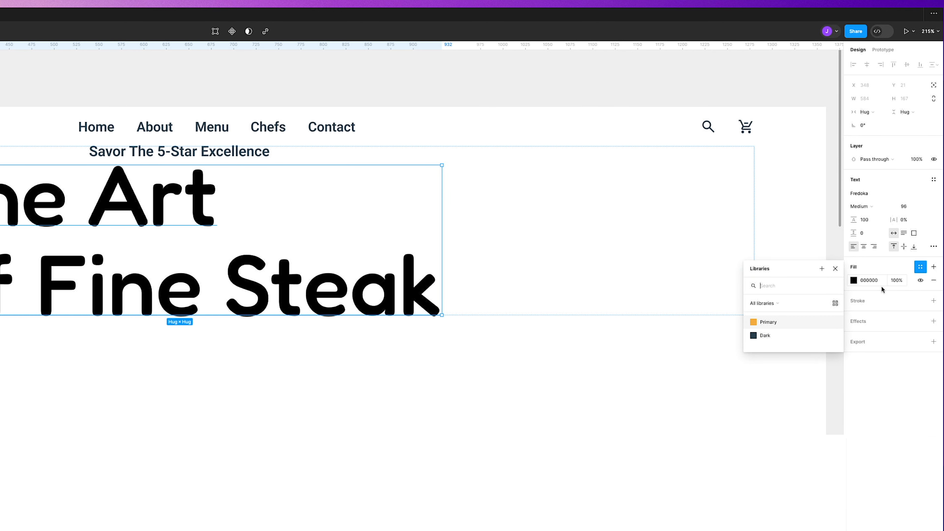
pyautogui.click(766, 321)
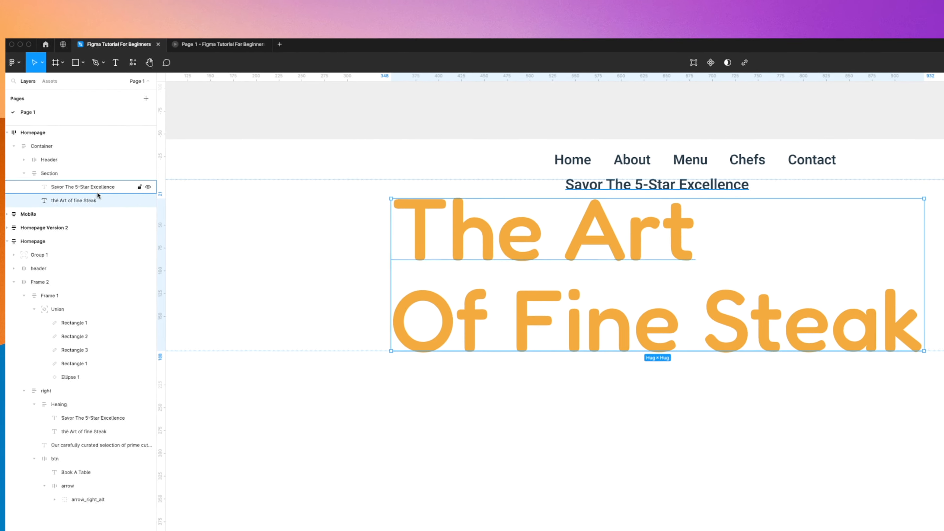
# - Group the two text layers in the Section and rename the group to "Right"
pyautogui.keyDown('shift'); pyautogui.click(54, 178); pyautogui.keyUp('shift')
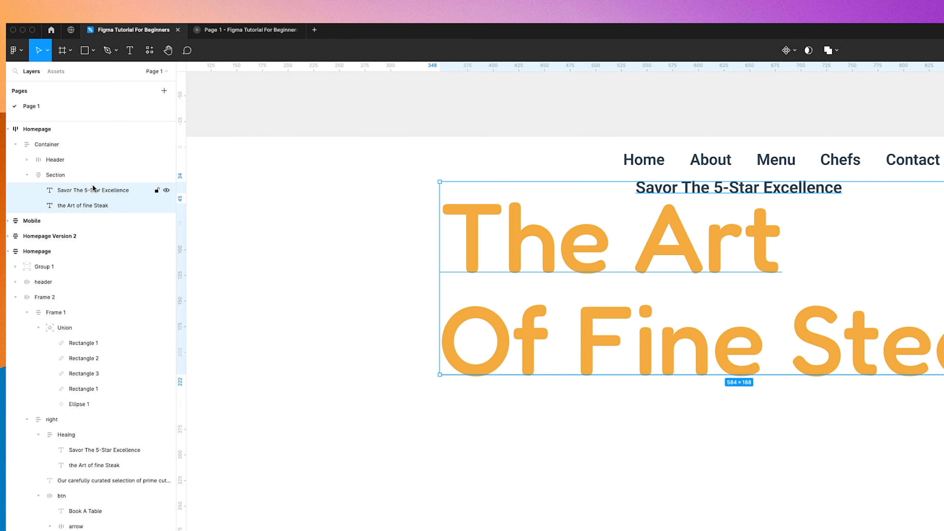
pyautogui.press('super+g')
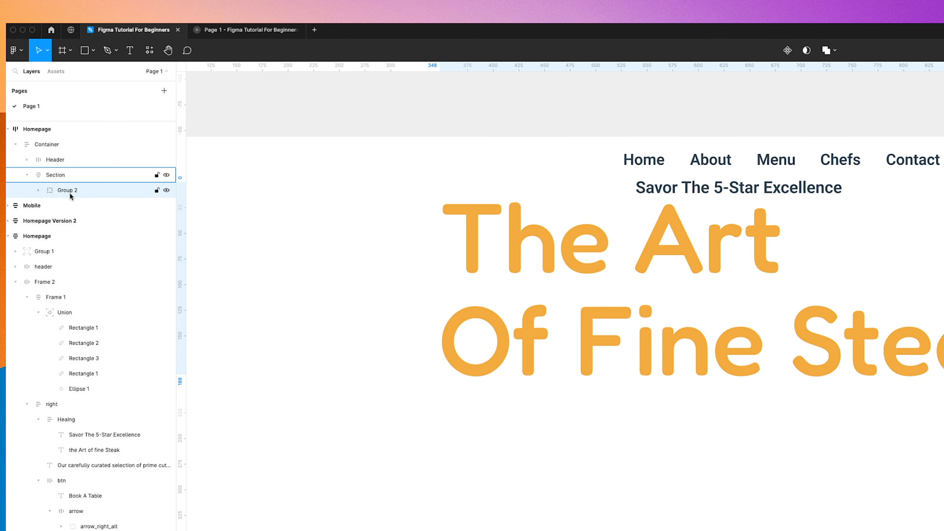
pyautogui.doubleClick(67, 191)
pyautogui.write('Rogjt')
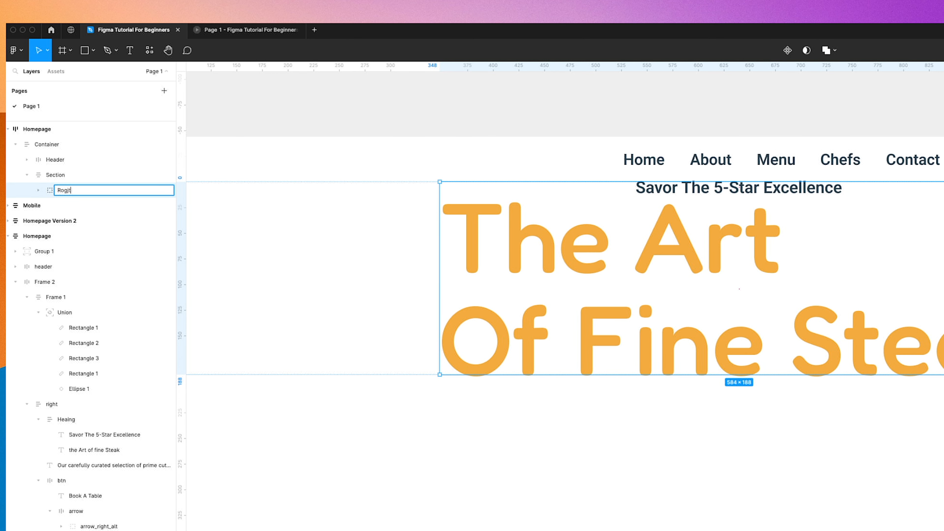
pyautogui.press('BackSpace')
pyautogui.write('ght')
pyautogui.press('Return')
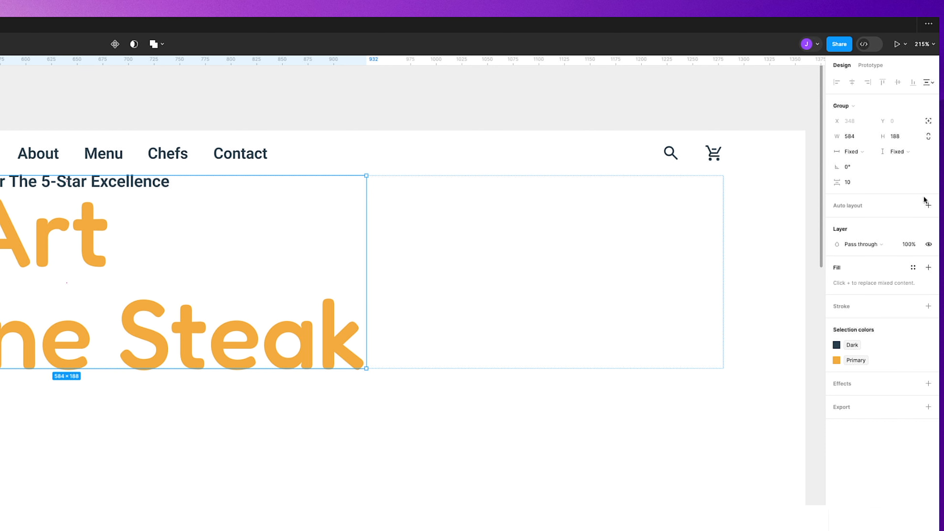
# - Add vertical auto layout to the Right group holding the two heading texts in the Section
pyautogui.click(928, 205)
pyautogui.click(883, 235)
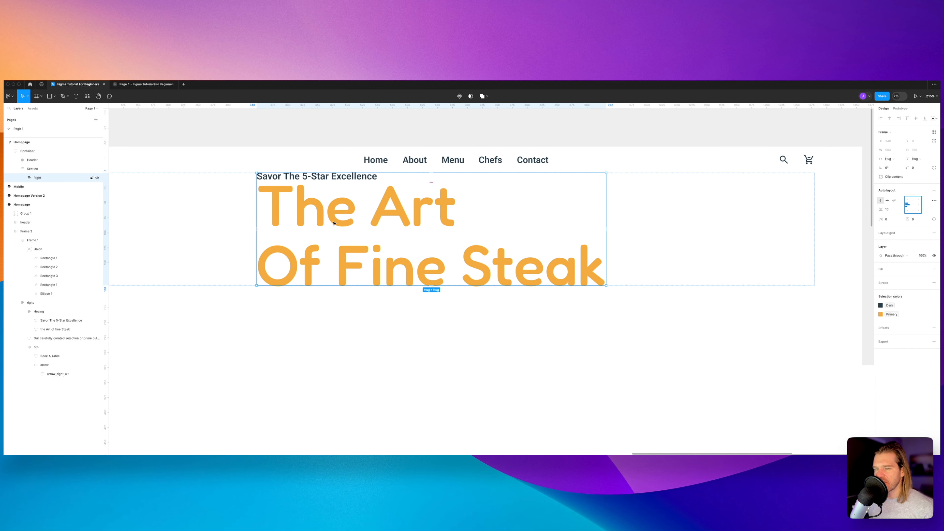
pyautogui.scroll(-3, 354, 253)
pyautogui.moveTo(258, 332); pyautogui.dragTo(287, 287)
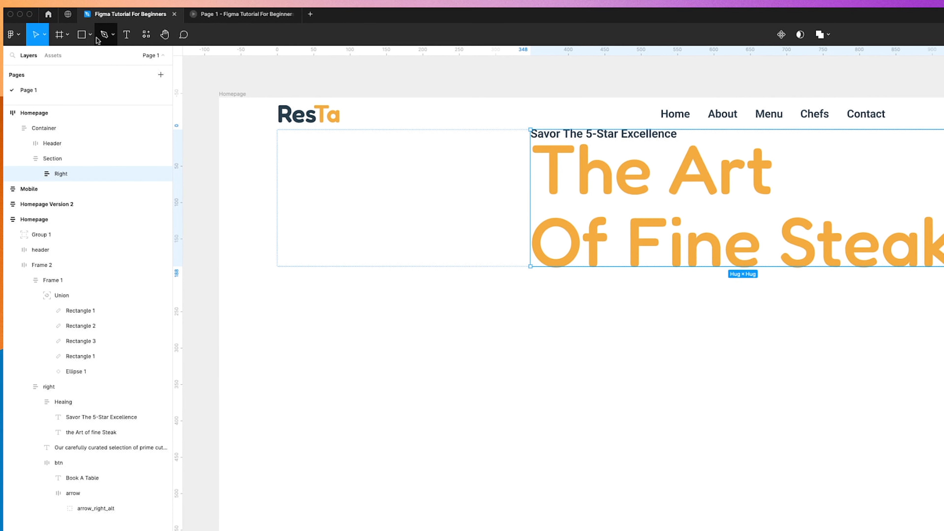
# - Draw a narrow upright rectangle in the Homepage frame and adjust it to about 69 × 225
pyautogui.press('r')
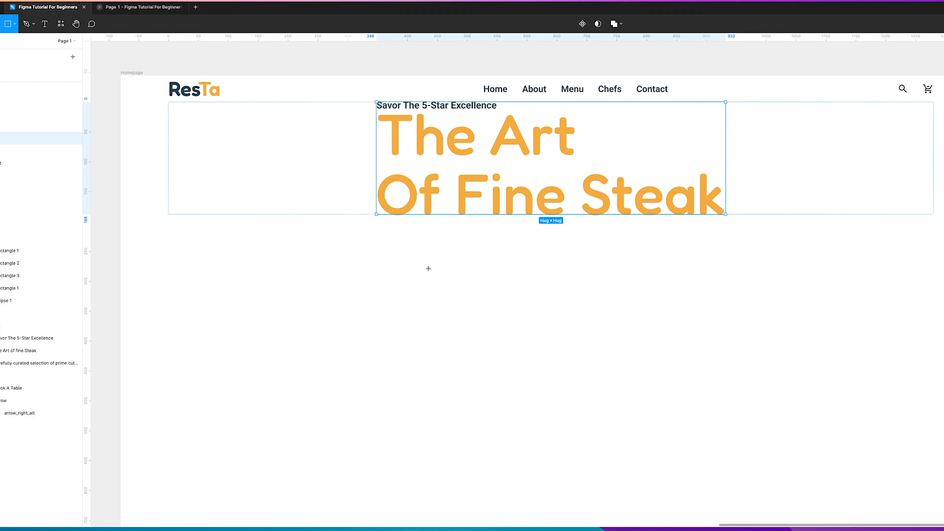
pyautogui.moveTo(429, 268)
pyautogui.mouseDown()
pyautogui.moveTo(428, 342)
pyautogui.moveTo(452, 424)
pyautogui.moveTo(442, 393)
pyautogui.mouseUp()
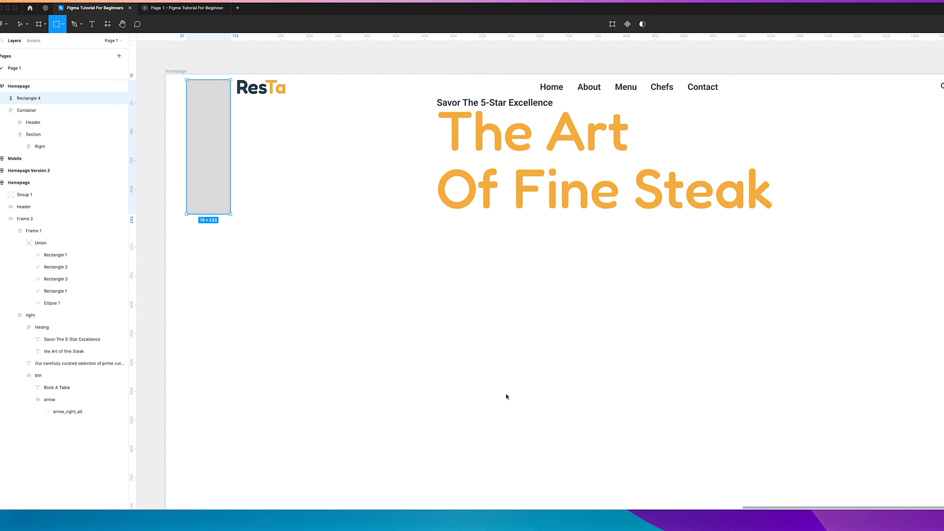
pyautogui.moveTo(506, 394); pyautogui.dragTo(514, 390)
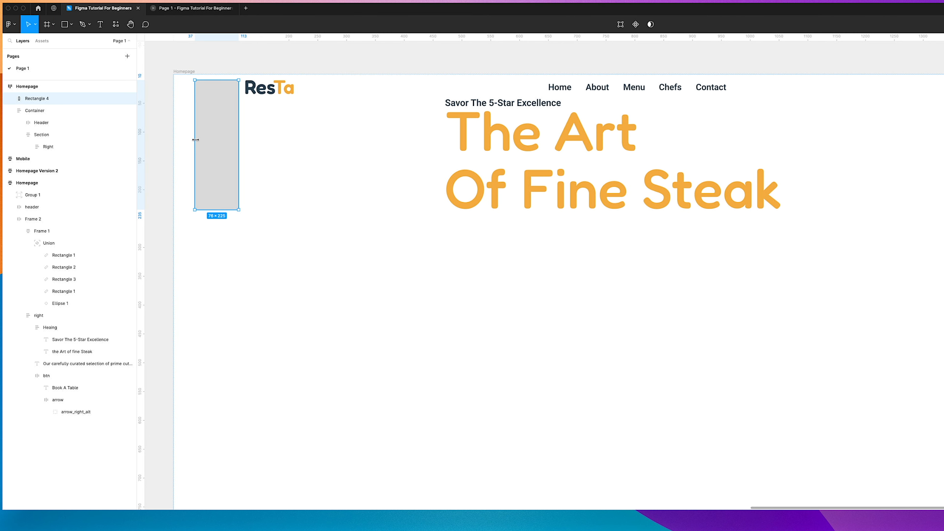
pyautogui.moveTo(195, 140); pyautogui.dragTo(197, 141)
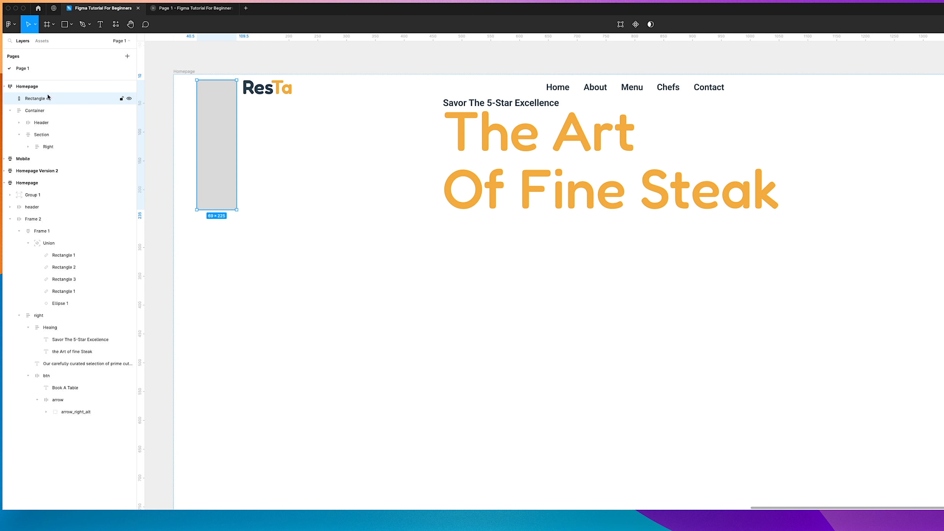
pyautogui.click(29, 92)
pyautogui.click(221, 131)
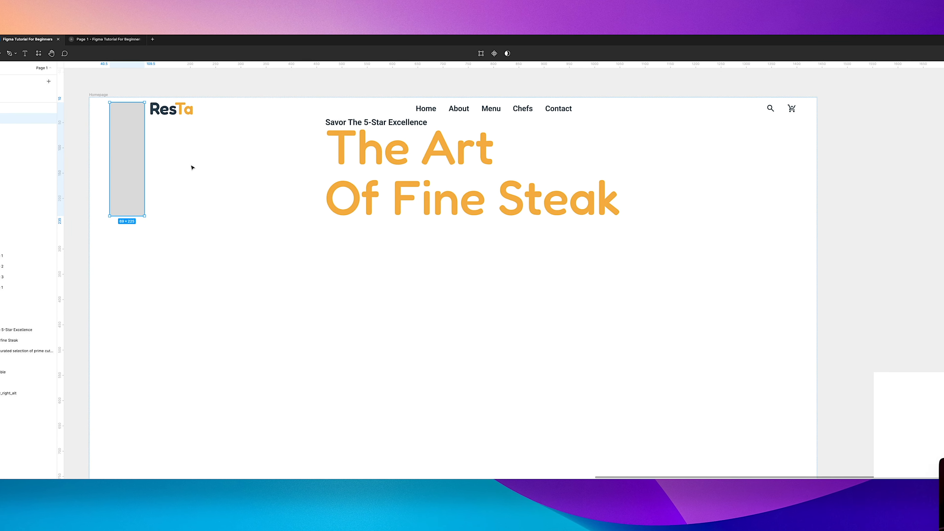
# - Move the rectangle onto the empty canvas beside the Homepage frame and resize it to about 80 × 244
pyautogui.moveTo(216, 145); pyautogui.dragTo(863, 214)
pyautogui.hscroll(10, 863, 215)
pyautogui.moveTo(477, 189); pyautogui.dragTo(563, 190)
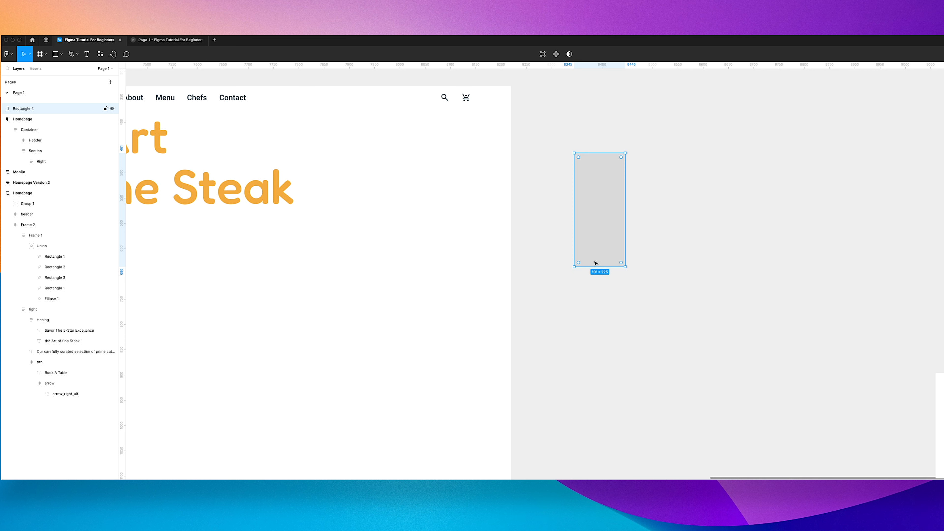
pyautogui.moveTo(622, 215); pyautogui.dragTo(611, 223)
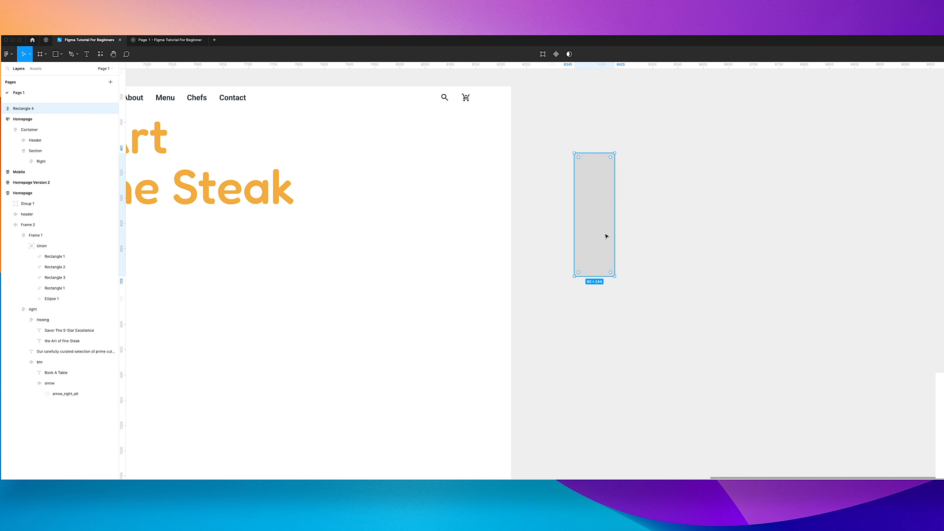
# - Set the rectangle's height to 250
pyautogui.hscroll(3, 686, 214)
pyautogui.click(943, 108)
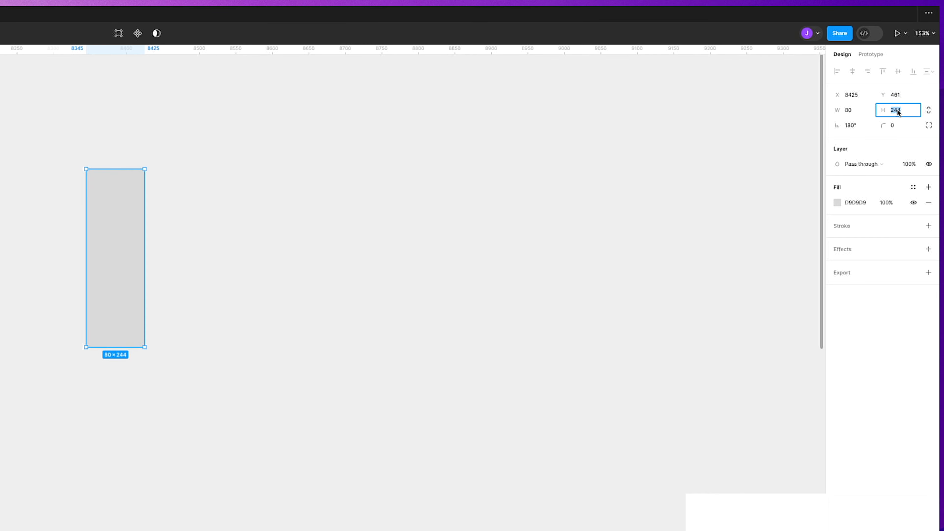
pyautogui.write('250')
pyautogui.press('Return')
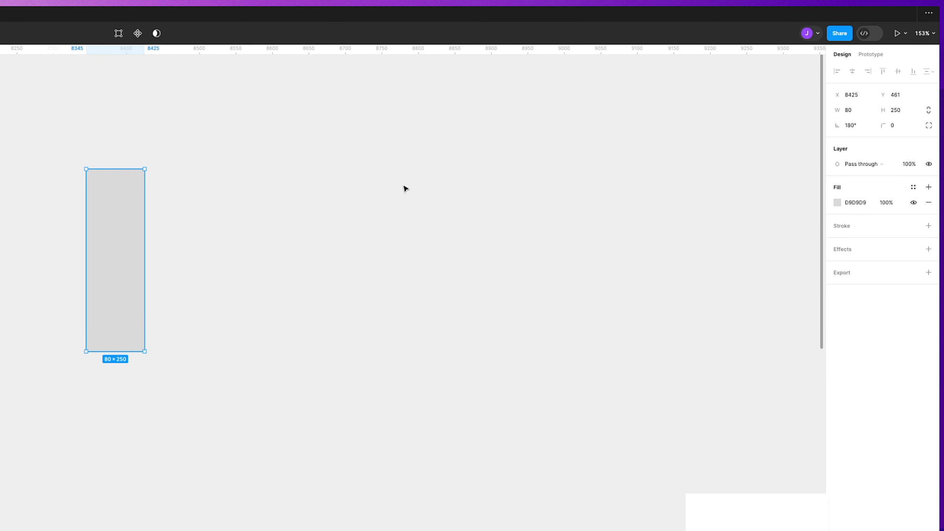
# - Give the rectangle a corner radius of 50 and stretch its height to about 330
pyautogui.scroll(2, 371, 164)
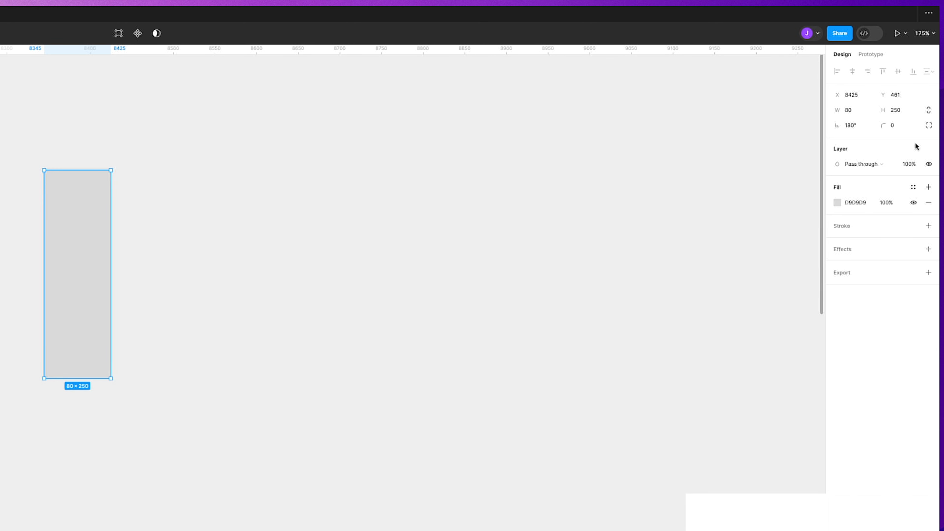
pyautogui.write('50')
pyautogui.press('Return')
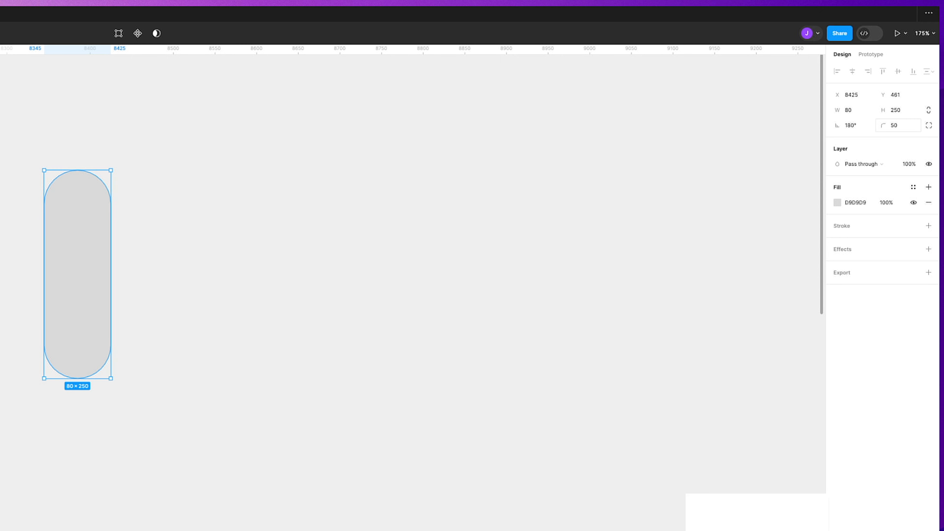
pyautogui.click(371, 172)
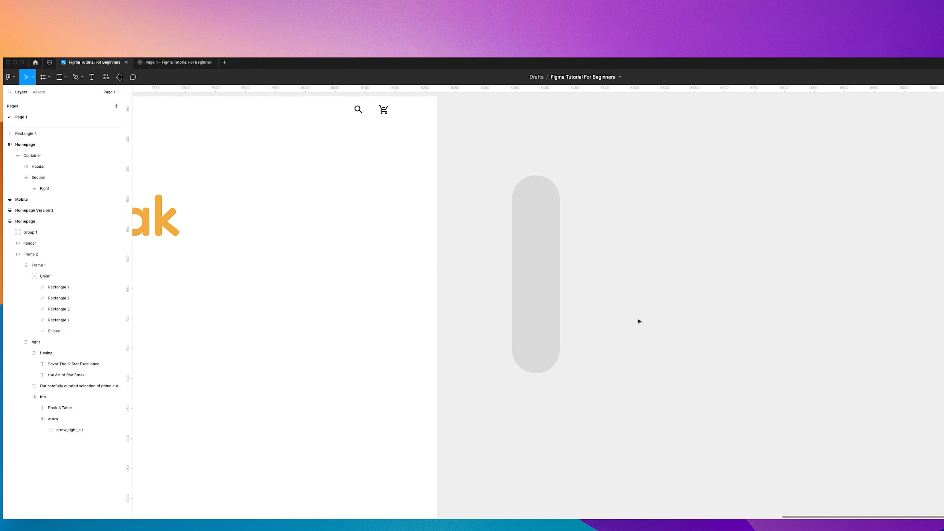
# - Duplicate the rounded bar directly to its right and shorten the copy from its upper end to about 259 high
pyautogui.click(526, 267)
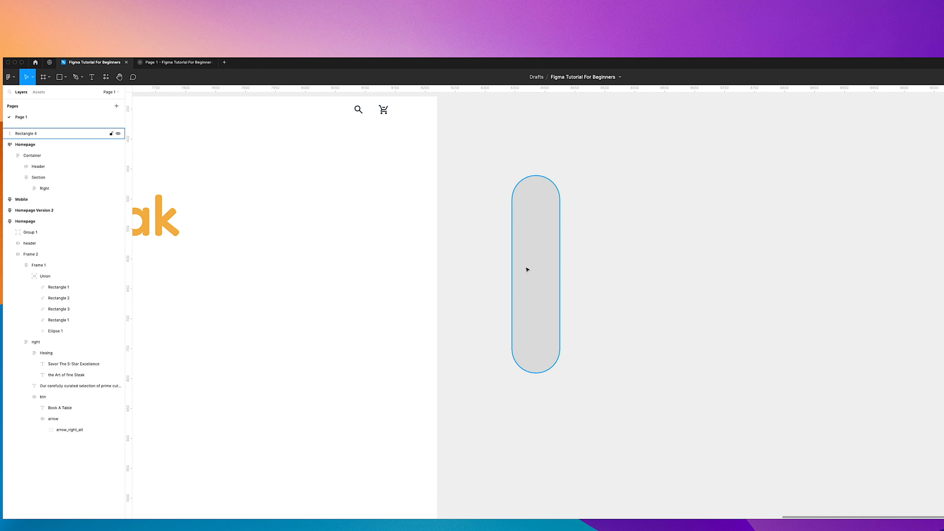
pyautogui.keyDown('alt'); pyautogui.moveTo(531, 243); pyautogui.dragTo(578, 241); pyautogui.keyUp('alt')
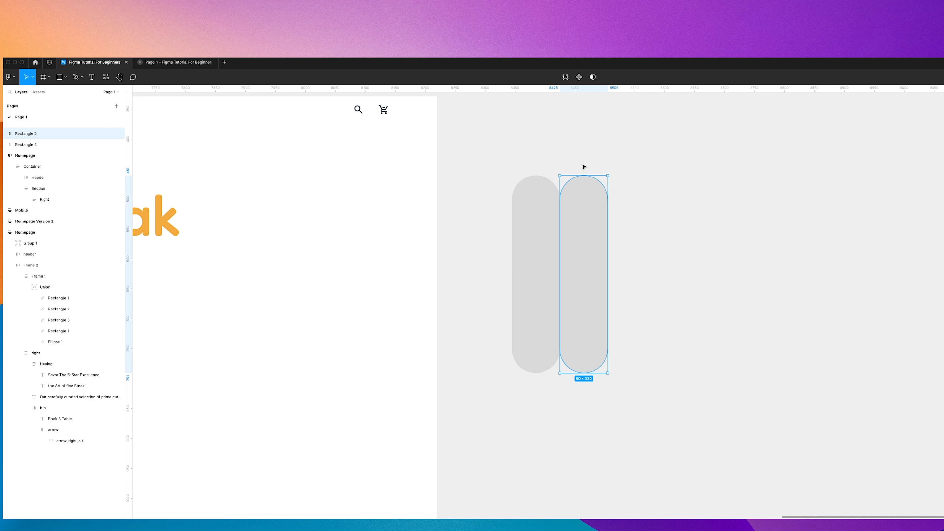
pyautogui.moveTo(580, 175); pyautogui.dragTo(580, 197)
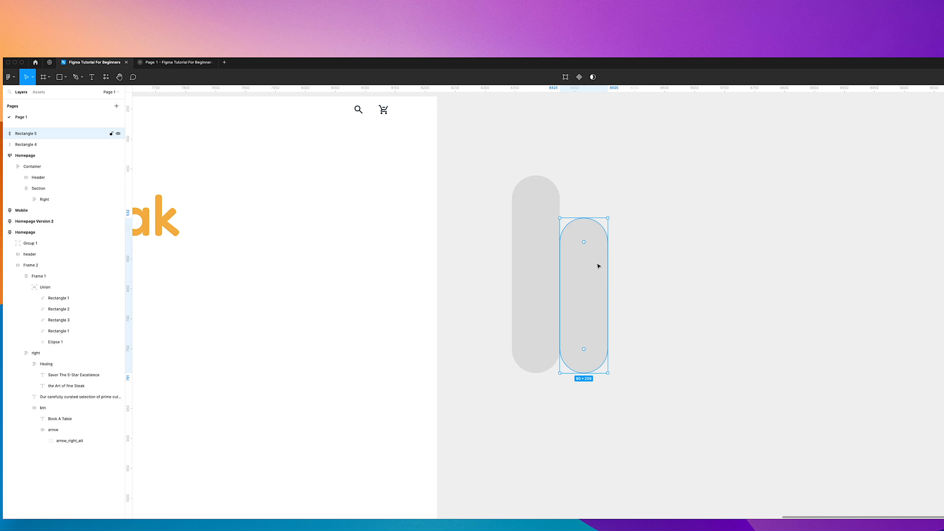
# - Duplicate the short bar as adjoining third and fourth bars, lengthening the third to match the first bar's height
pyautogui.keyDown('alt'); pyautogui.moveTo(589, 273); pyautogui.dragTo(636, 272); pyautogui.keyUp('alt')
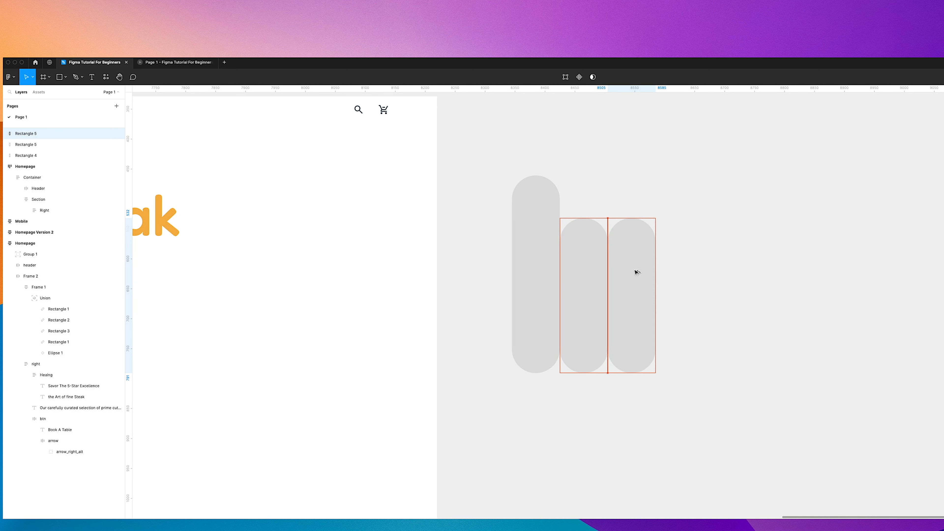
pyautogui.moveTo(632, 218); pyautogui.dragTo(629, 178)
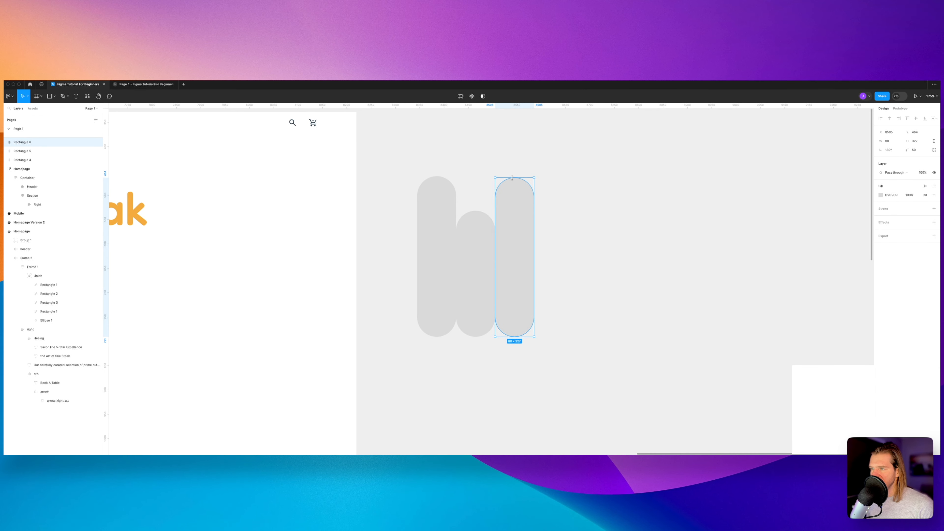
pyautogui.click(476, 253)
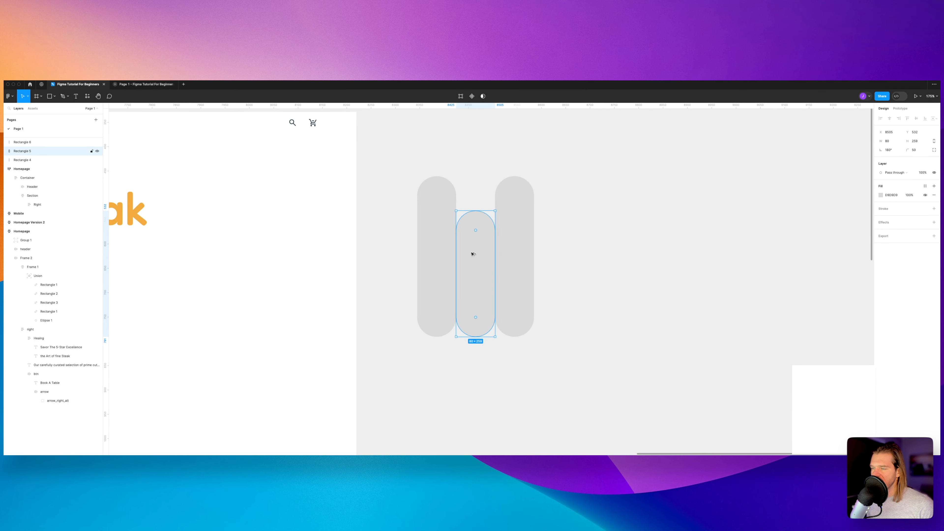
pyautogui.keyDown('alt'); pyautogui.moveTo(473, 254); pyautogui.dragTo(558, 251); pyautogui.keyUp('alt')
pyautogui.click(683, 177)
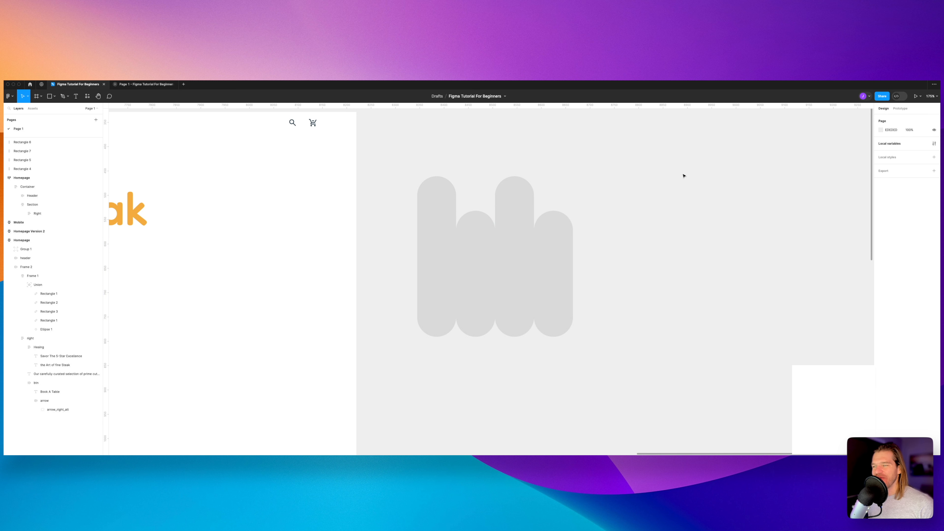
# - Draw a circle about 73 × 73 just to the right of the fourth bar
pyautogui.click(64, 97)
pyautogui.click(54, 96)
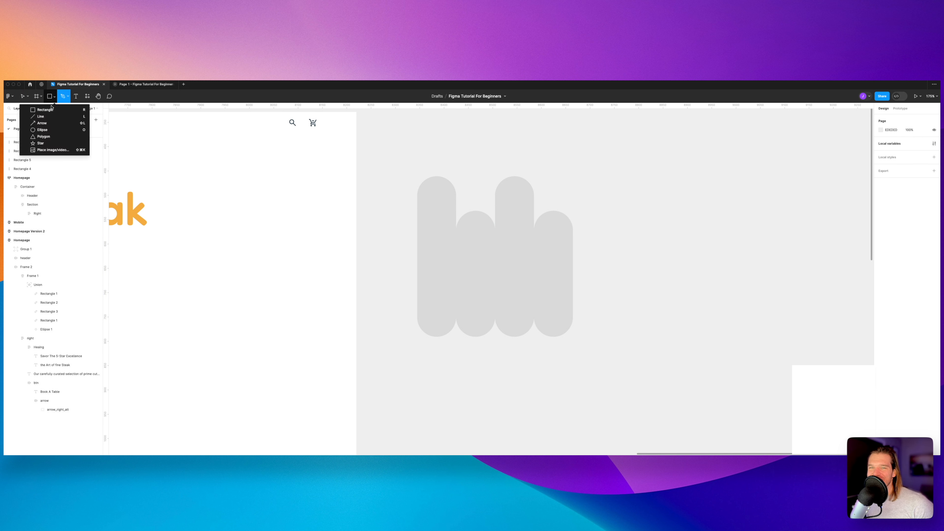
pyautogui.click(42, 130)
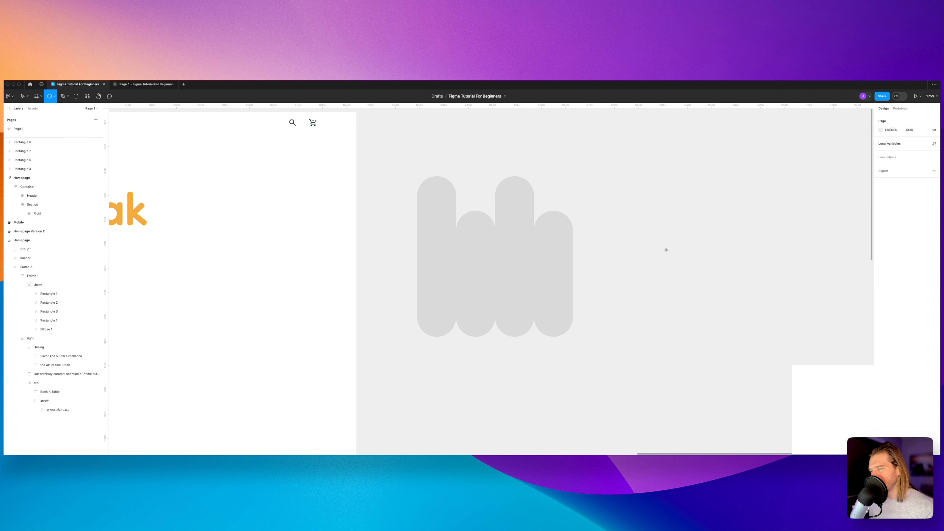
pyautogui.keyDown('shift'); pyautogui.moveTo(576, 244); pyautogui.dragTo(610, 271); pyautogui.keyUp('shift')
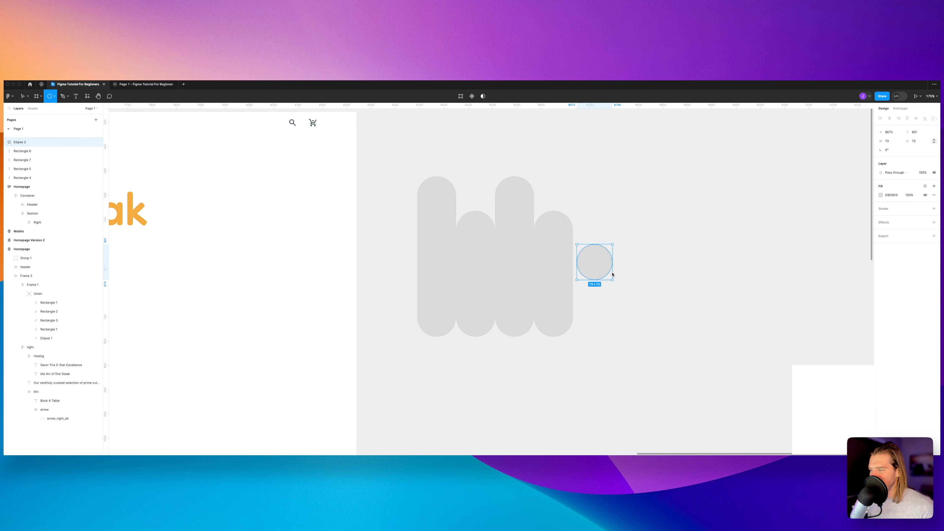
# - Resize the circle proportionally to 80 × 80, matching the fourth bar's width
pyautogui.click(567, 285)
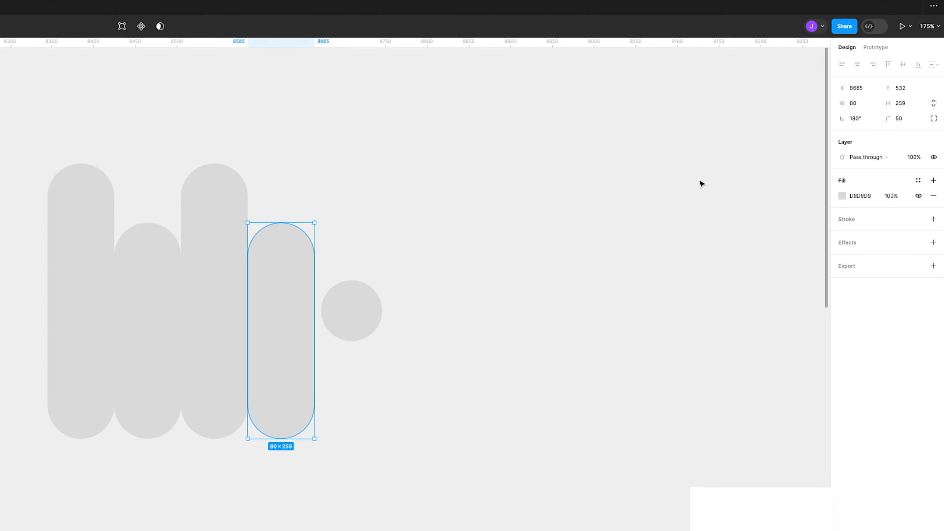
pyautogui.click(336, 312)
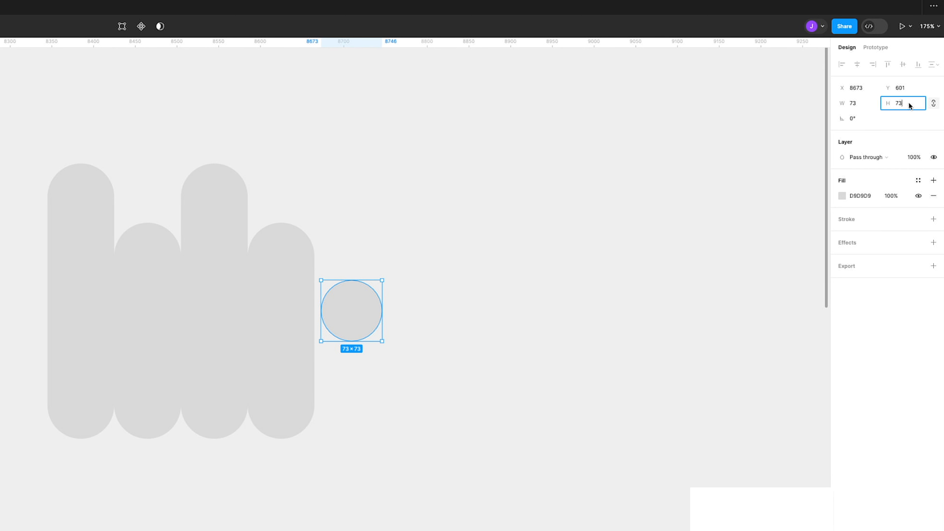
pyautogui.write('80')
pyautogui.press('Return')
# - Align the four bars and the circle on their vertical centers
pyautogui.moveTo(3, 146); pyautogui.dragTo(425, 394)
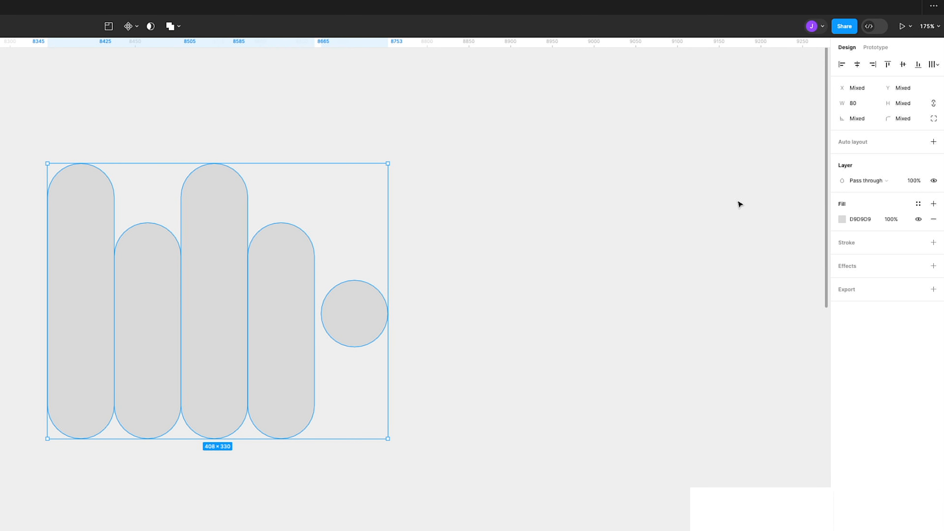
pyautogui.click(904, 64)
pyautogui.click(588, 297)
# - Move the circle left so that half of it overlaps the fourth bar's right edge
pyautogui.click(344, 308)
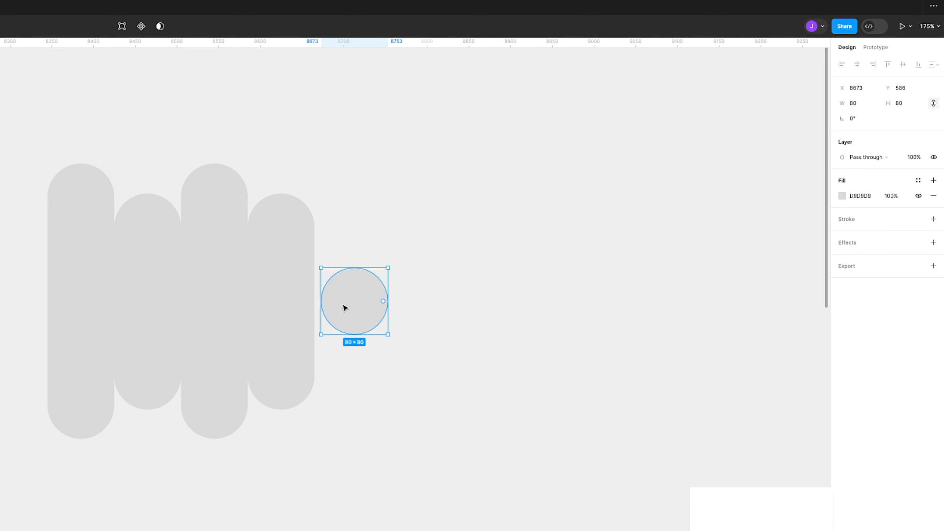
pyautogui.moveTo(344, 307); pyautogui.dragTo(299, 301)
pyautogui.click(319, 342)
pyautogui.click(548, 278)
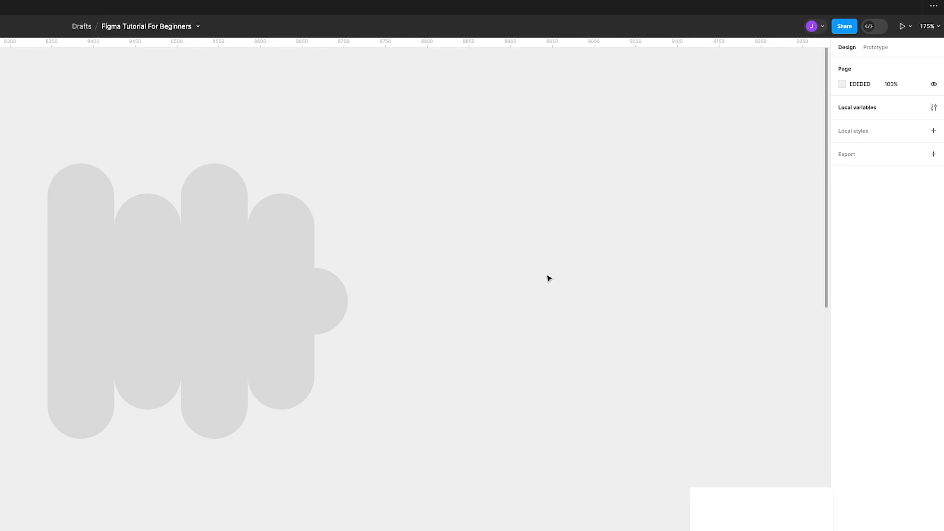
# - Group the four bars and the circle and rename the group to "img"
pyautogui.moveTo(1, 163); pyautogui.dragTo(286, 389)
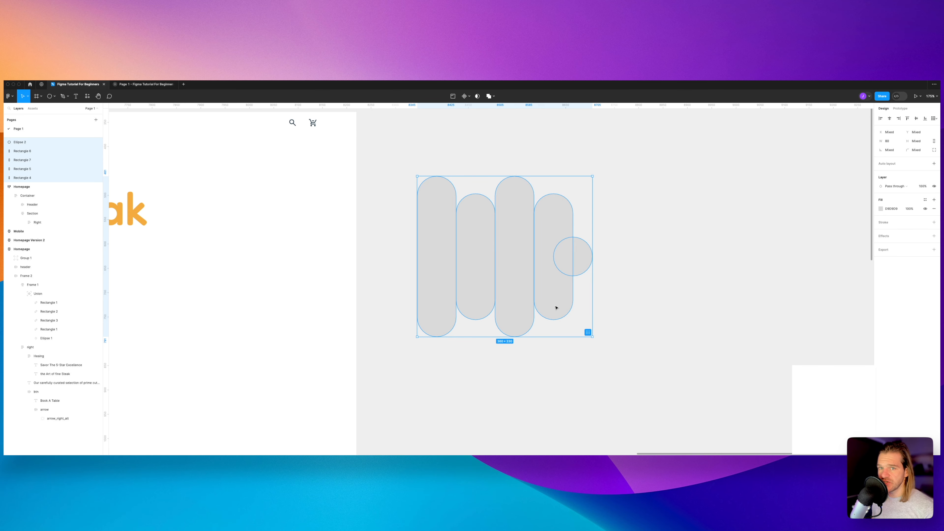
pyautogui.press('super+g')
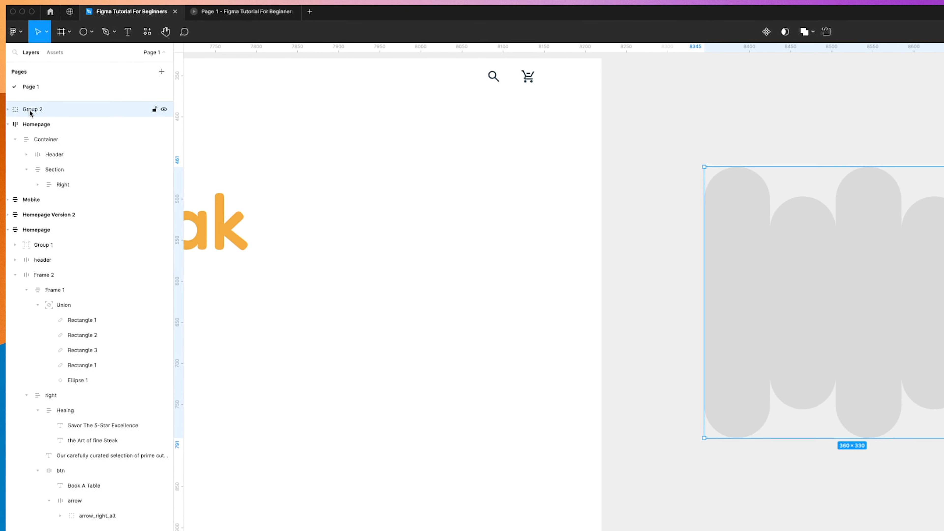
pyautogui.doubleClick(30, 110)
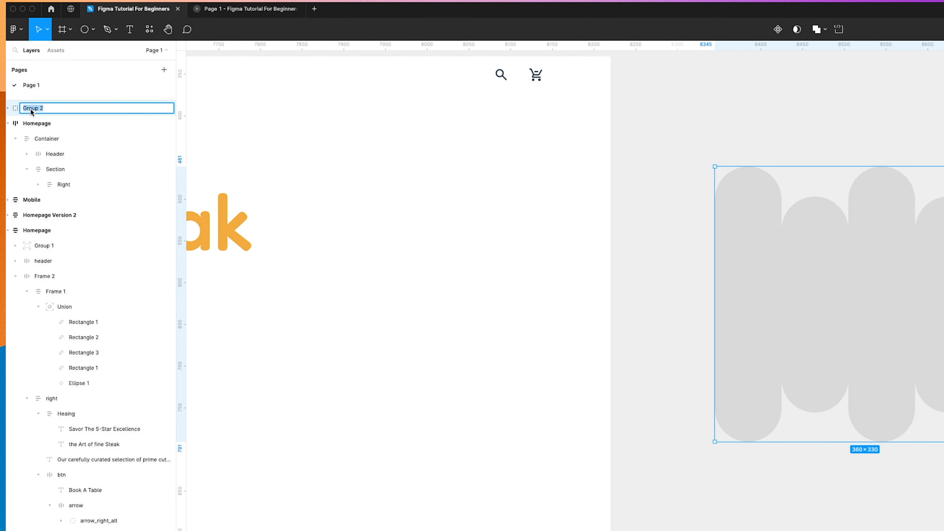
pyautogui.write('img')
pyautogui.press('Return')
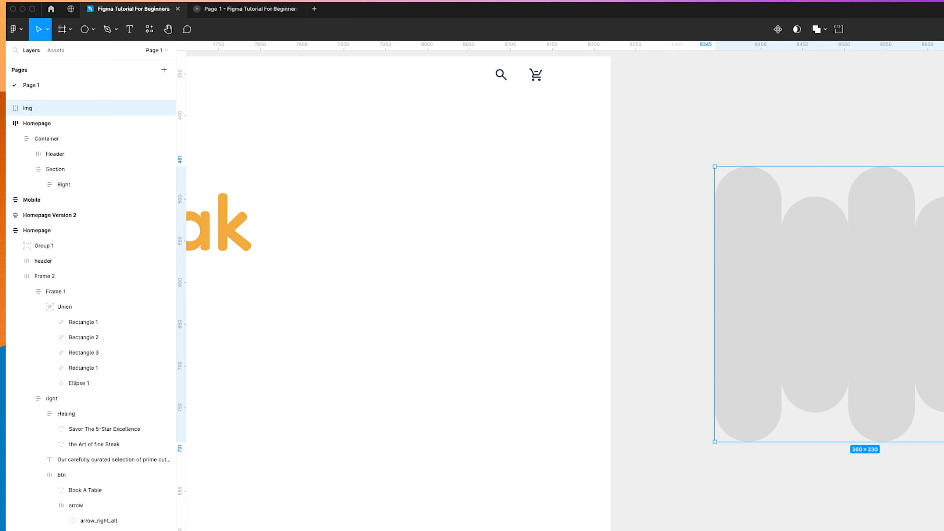
# - Expand the img group and select the circle layer inside it
pyautogui.click(8, 107)
pyautogui.click(38, 124)
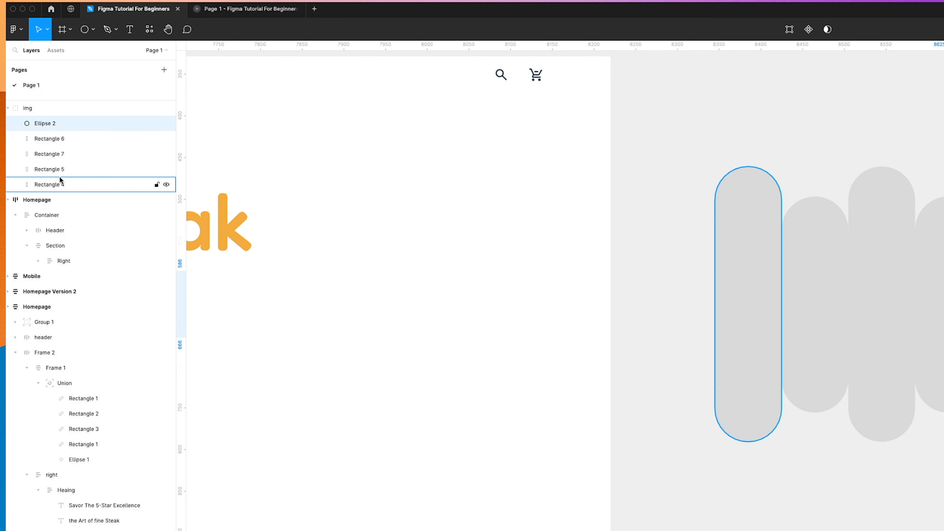
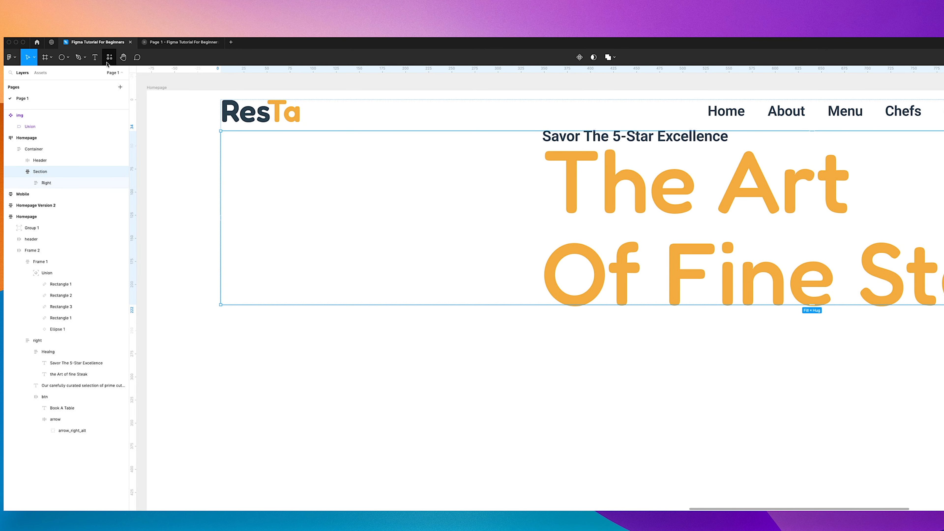
# - Insert the local img component into the Section, above the Right frame that holds the headings
pyautogui.click(40, 73)
pyautogui.moveTo(25, 142); pyautogui.dragTo(409, 283)
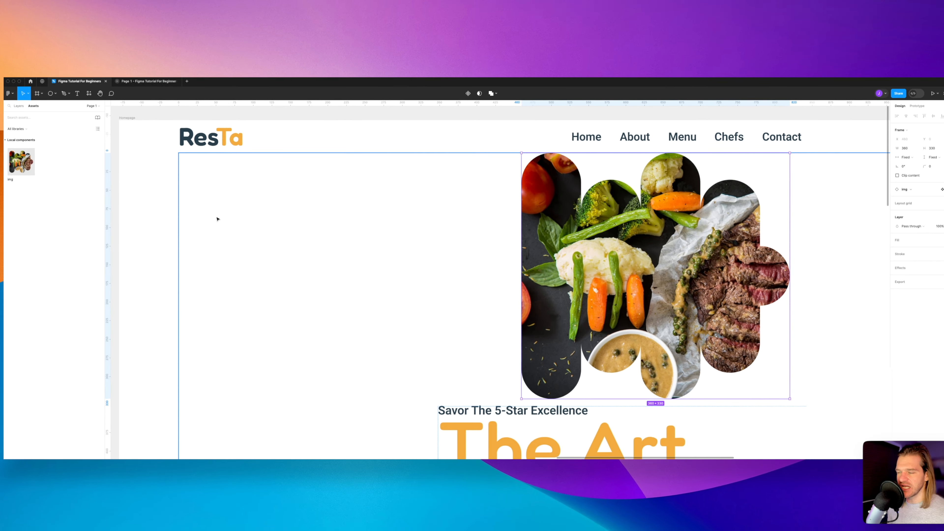
pyautogui.click(22, 78)
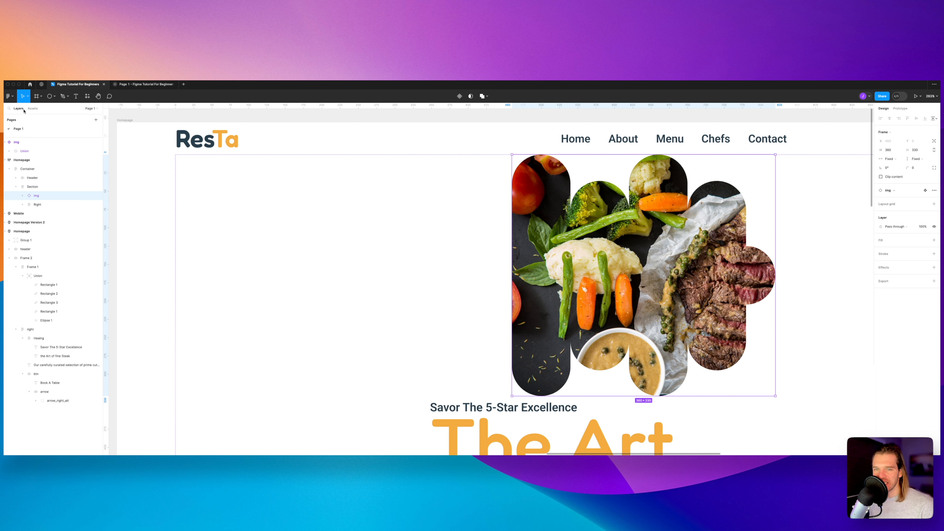
# - Switch the Section's auto layout to horizontal and set the spacing between its items to 48
pyautogui.click(41, 188)
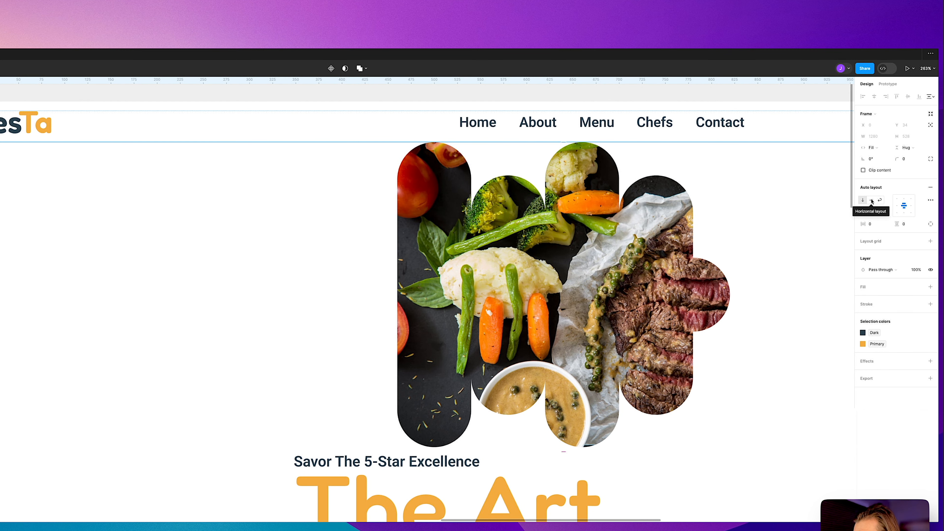
pyautogui.click(872, 201)
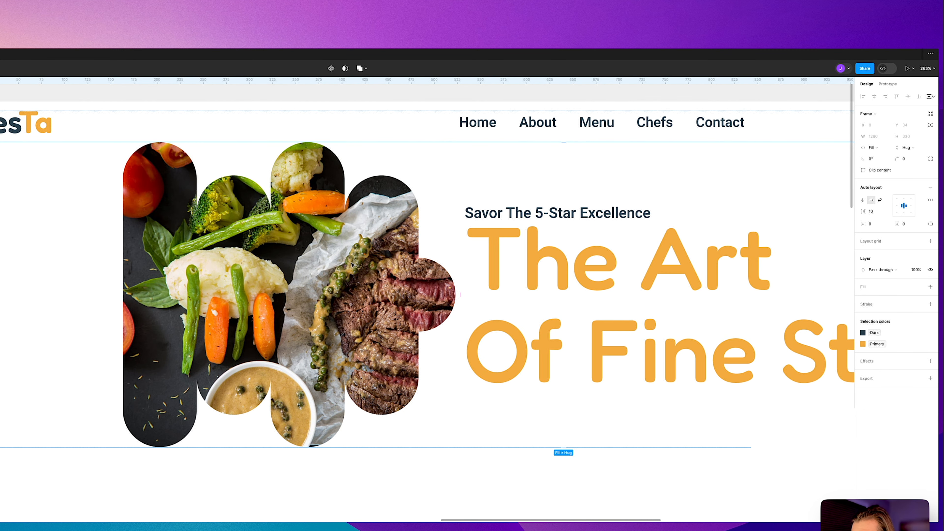
pyautogui.hotkey('shift', '2')
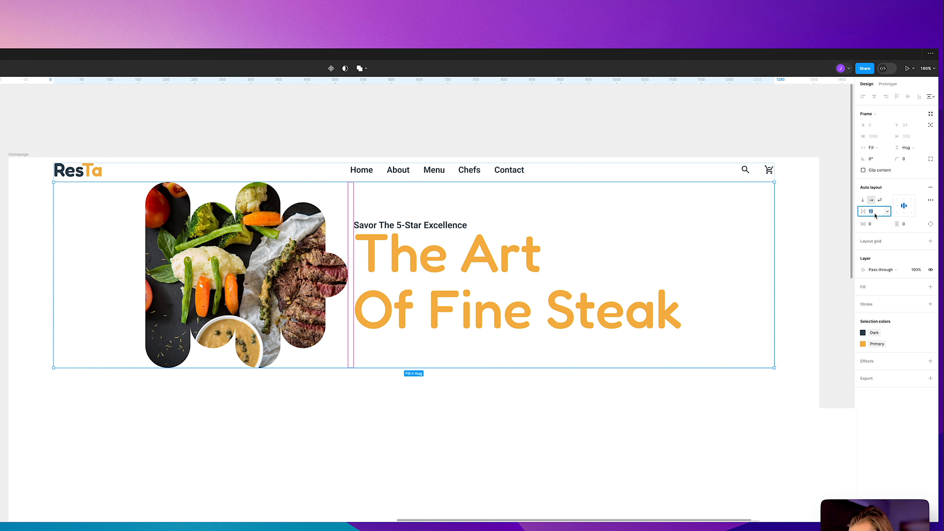
pyautogui.press('Return')
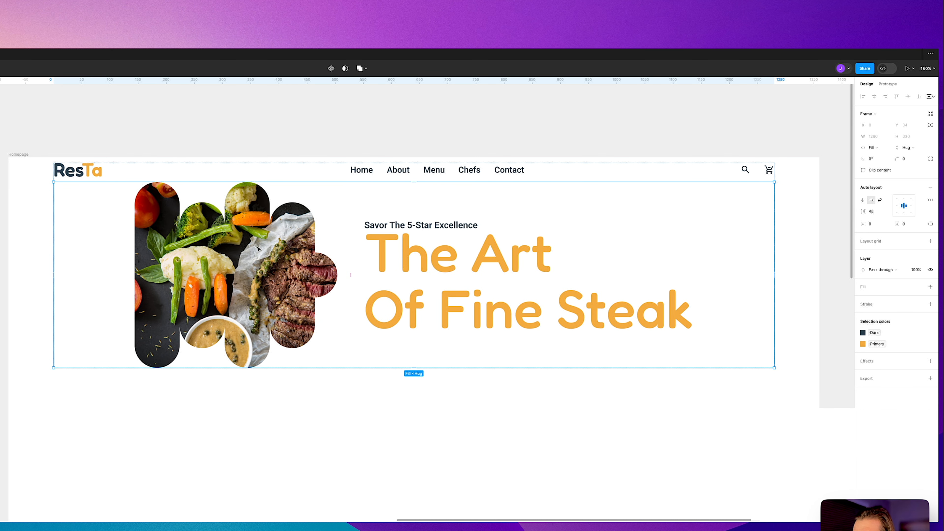
# - Rotate the img instance inside the Section by -45°
pyautogui.press('Return')
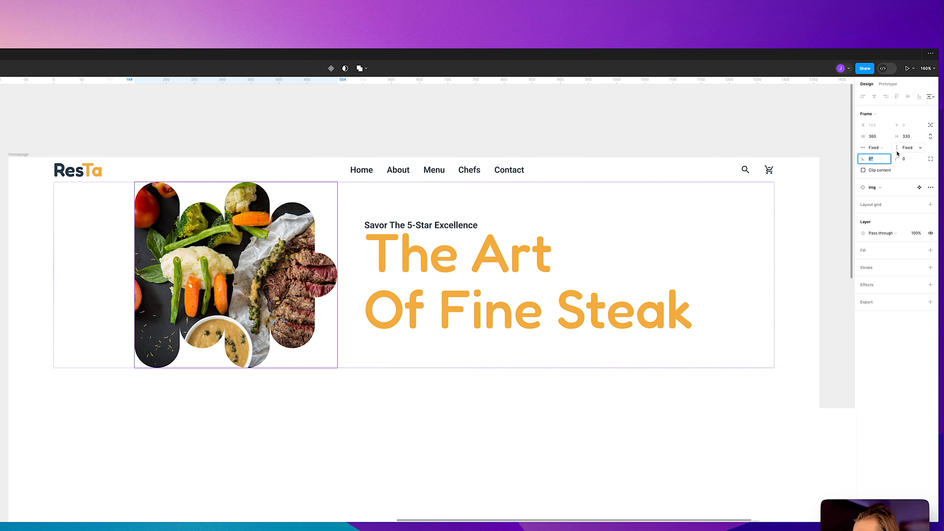
pyautogui.write('-45')
pyautogui.press('Return')
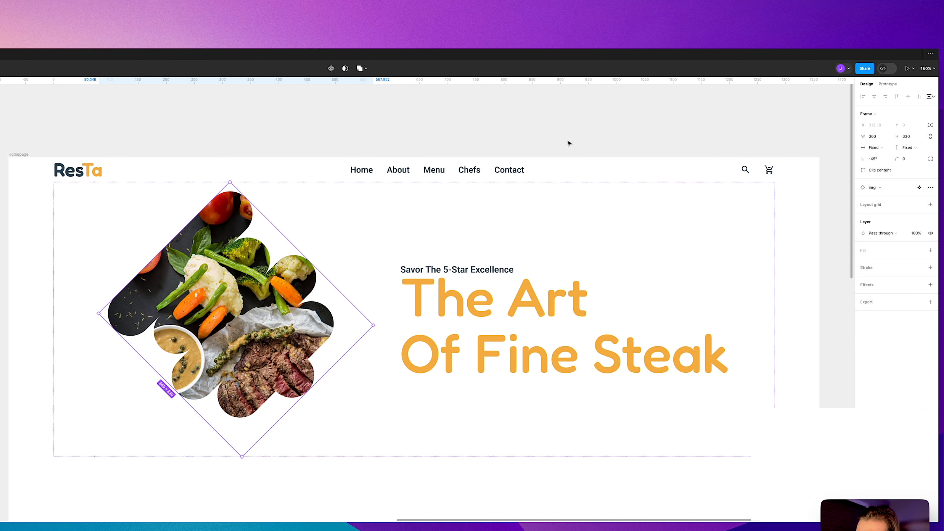
pyautogui.scroll(-3, 569, 143)
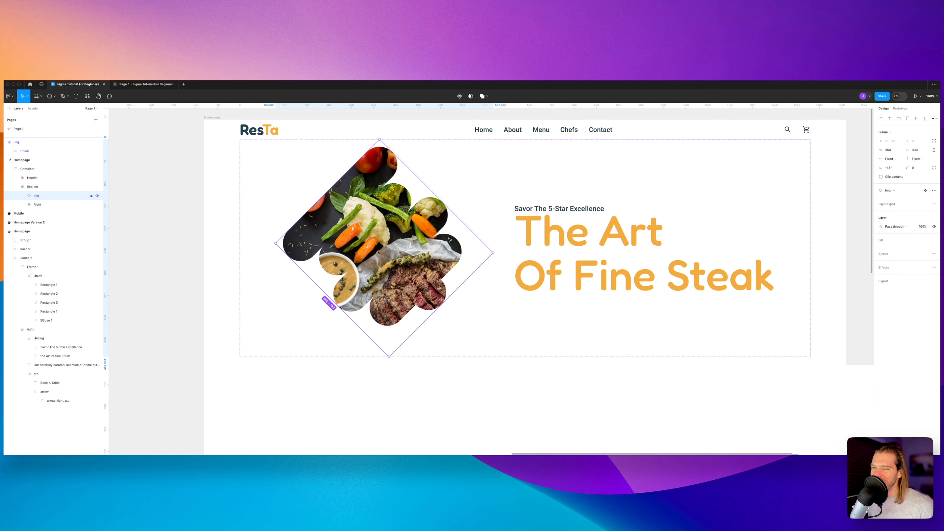
# - Add the "Our Carefully Curated Selection Of Prime Cuts" paragraph between the image and the Right frame, with font size 16
pyautogui.click(587, 238)
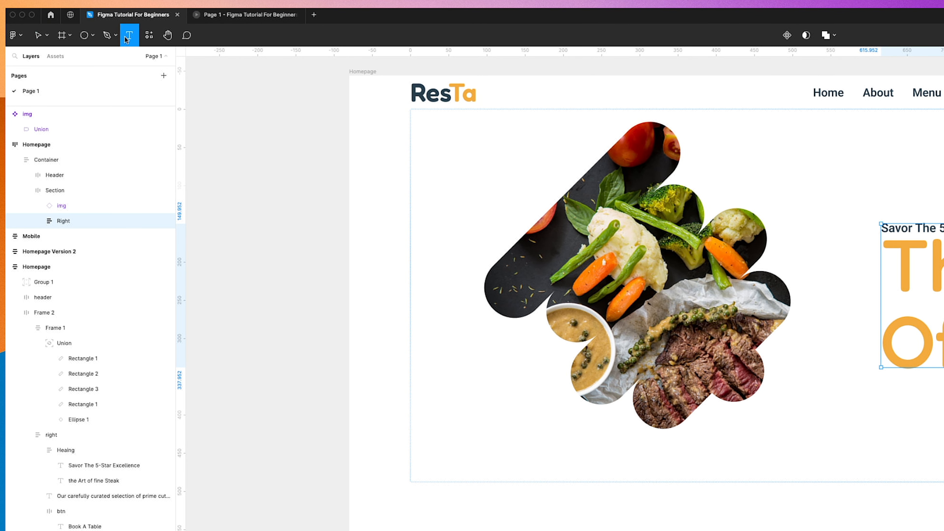
pyautogui.click(41, 221)
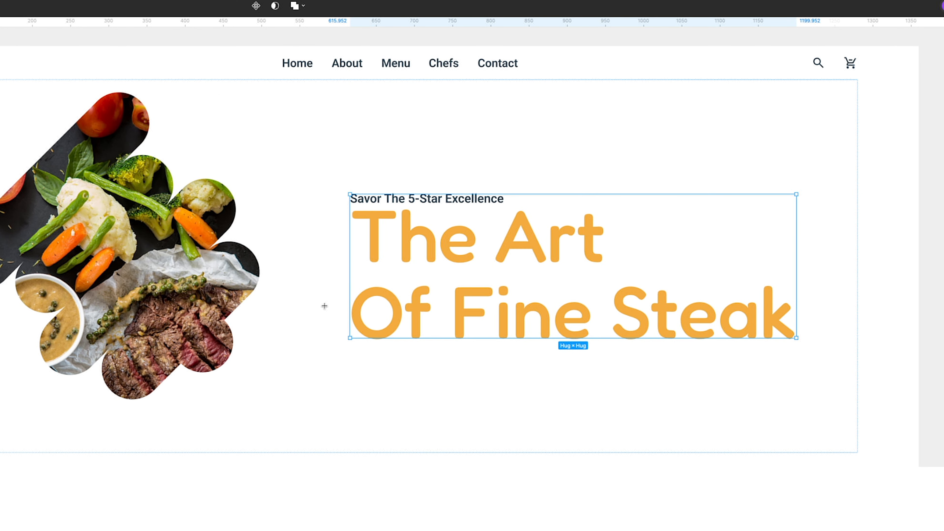
pyautogui.hotkey('ctrl', 'z')
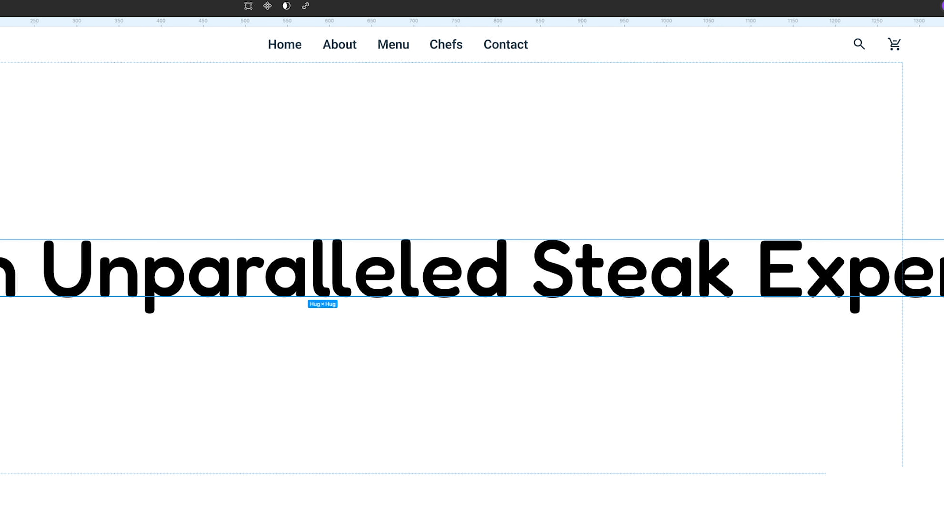
pyautogui.write('16')
pyautogui.press('Return')
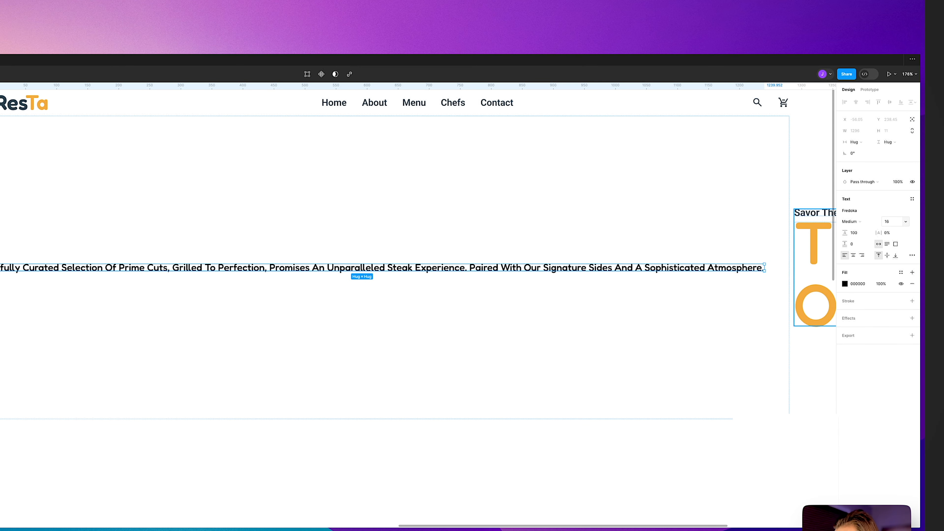
# - Change the paragraph's font to Roboto and set its line height to 34
pyautogui.click(853, 210)
pyautogui.write('r')
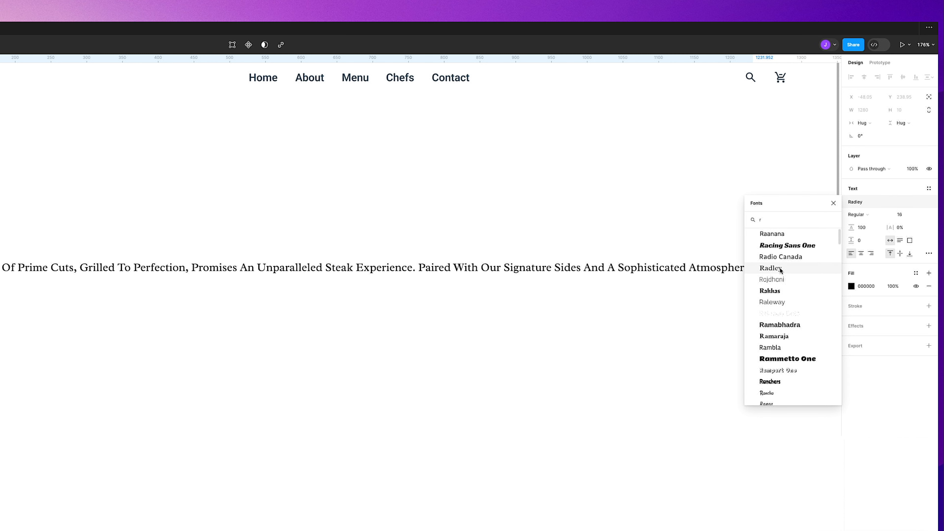
pyautogui.press('Escape')
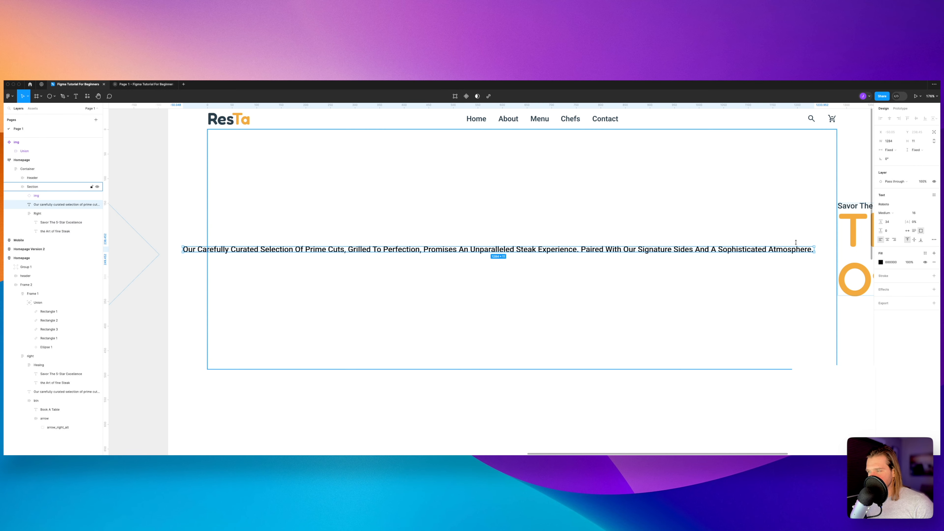
# - Narrow the paragraph to about 383 wide with its height hugging the contents, and set its font weight to Regular
pyautogui.moveTo(816, 250); pyautogui.dragTo(376, 243)
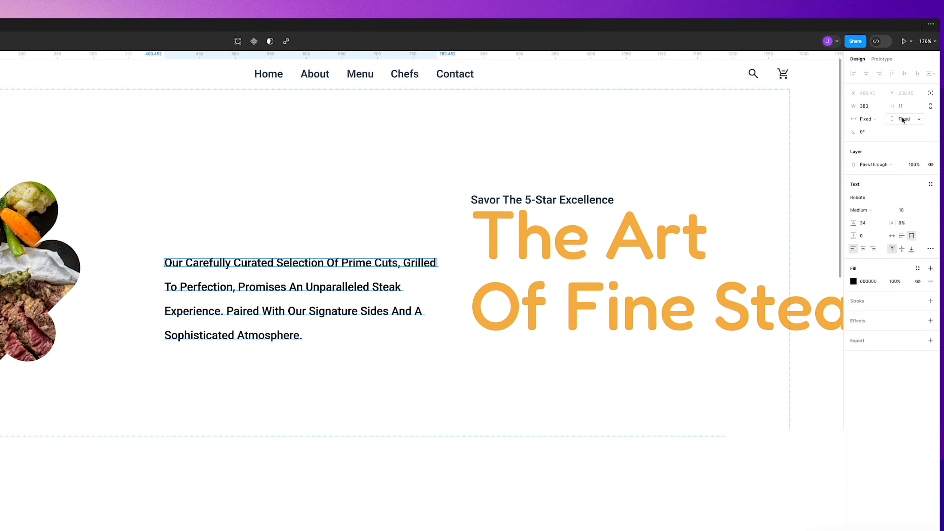
pyautogui.click(915, 150)
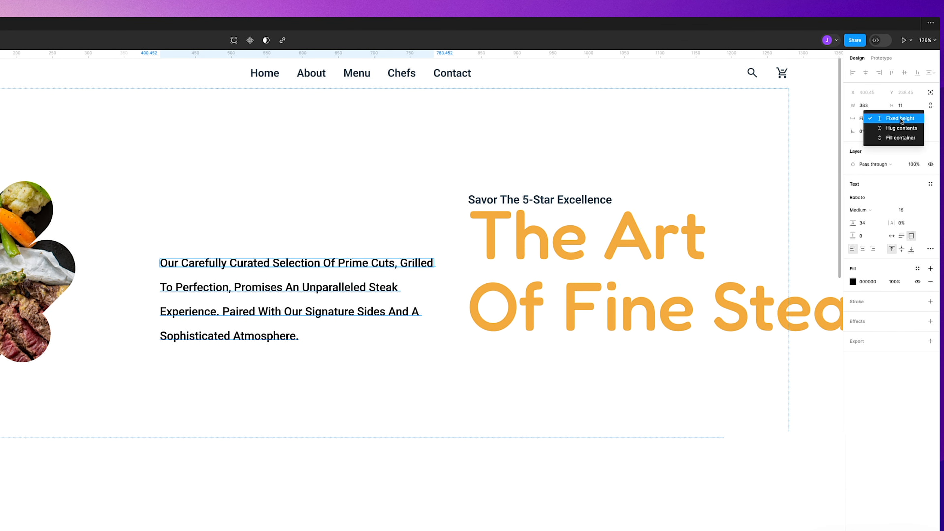
pyautogui.click(901, 128)
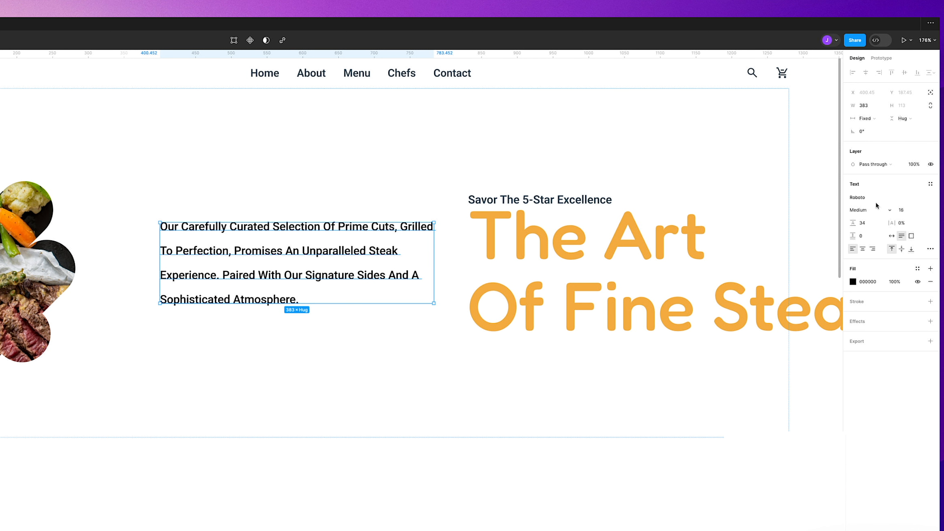
pyautogui.click(871, 210)
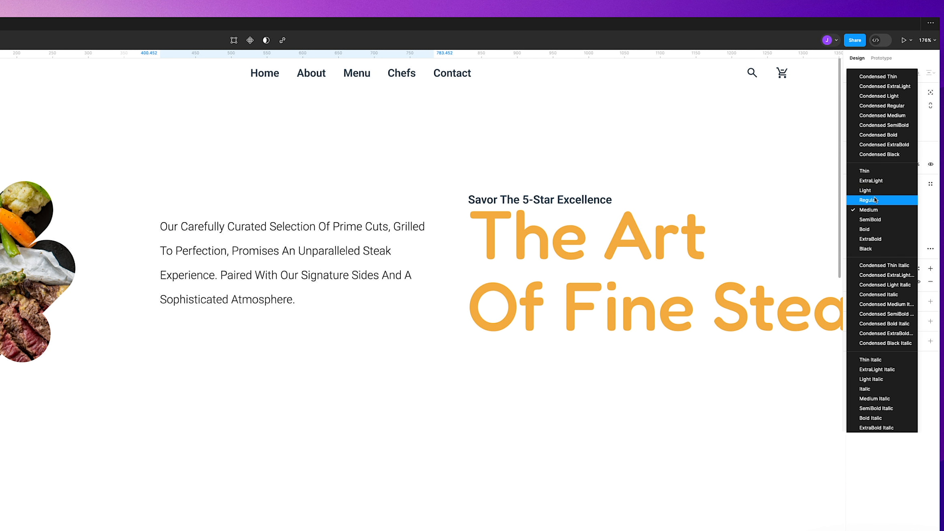
pyautogui.click(874, 200)
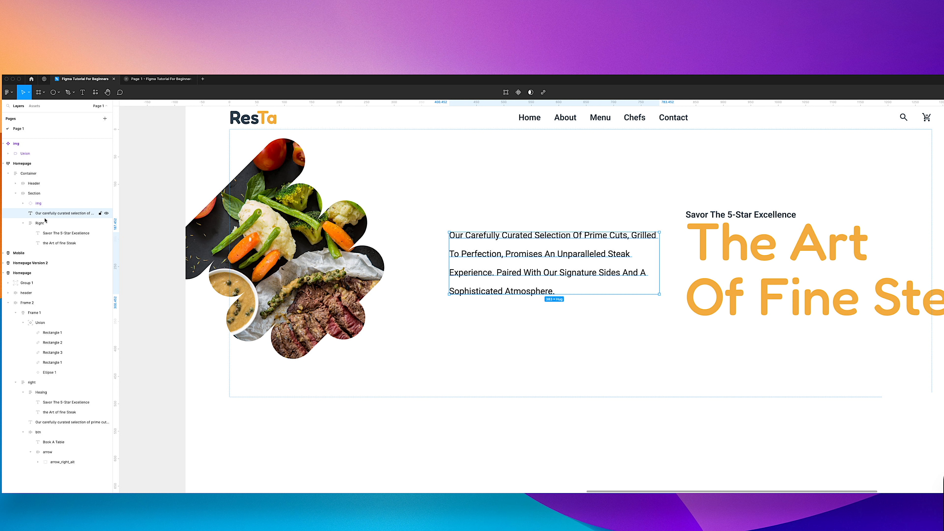
# - Move the paragraph into the Right frame below the headings, and wrap the two heading texts in their own auto layout
pyautogui.moveTo(46, 221); pyautogui.dragTo(48, 247)
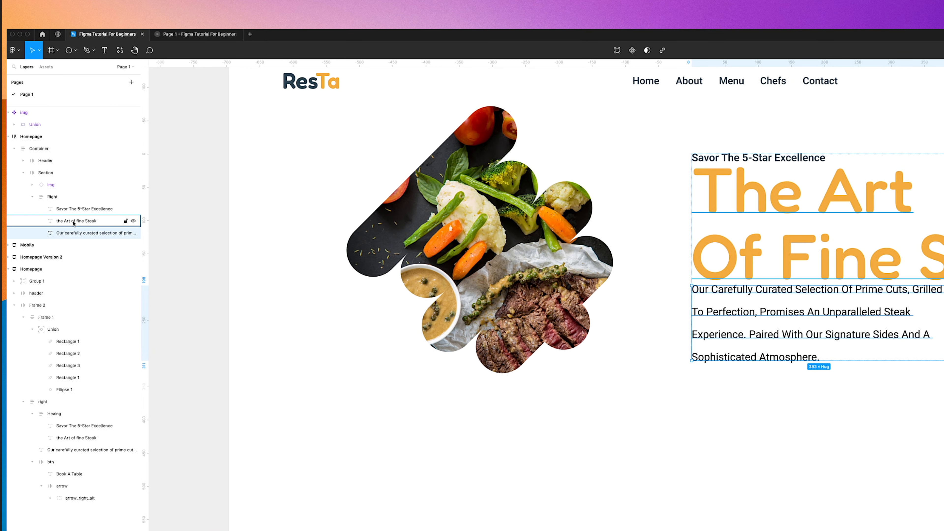
pyautogui.click(73, 222)
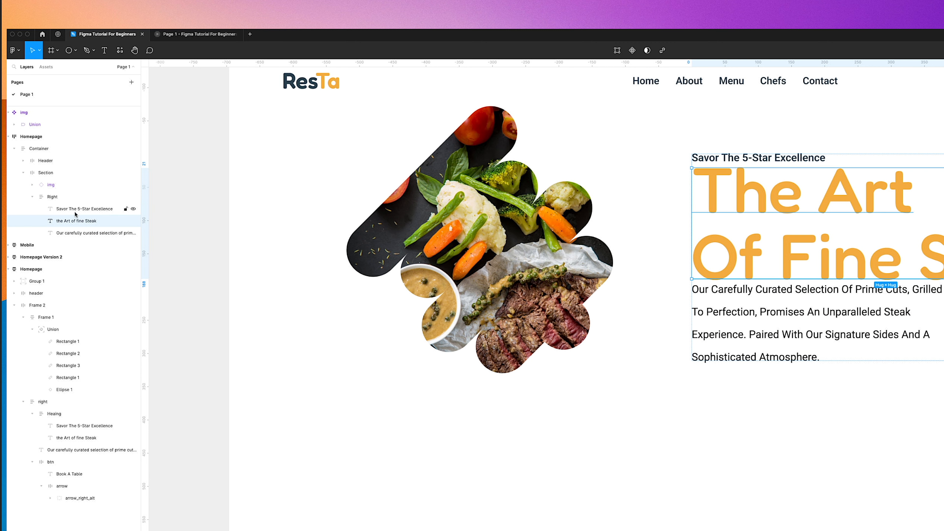
pyautogui.keyDown('shift'); pyautogui.click(77, 210); pyautogui.keyUp('shift')
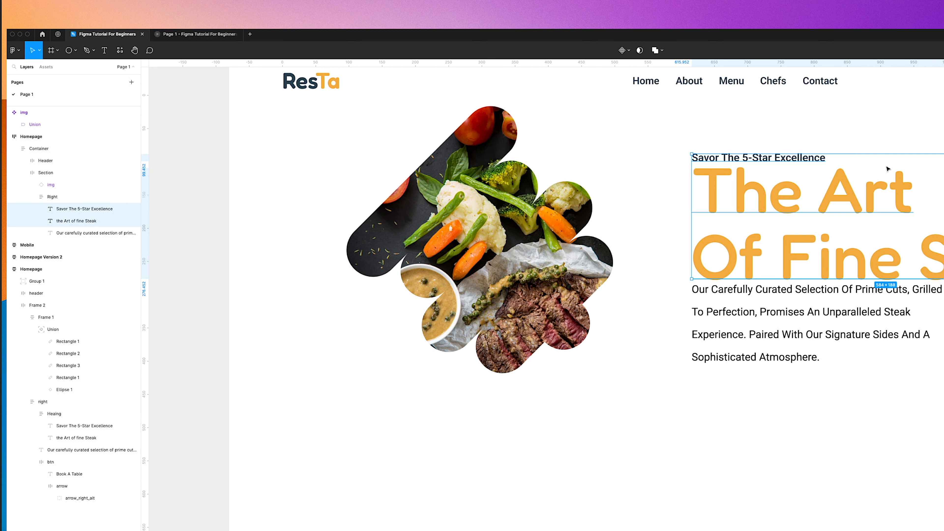
pyautogui.hotkey('shift', 'a')
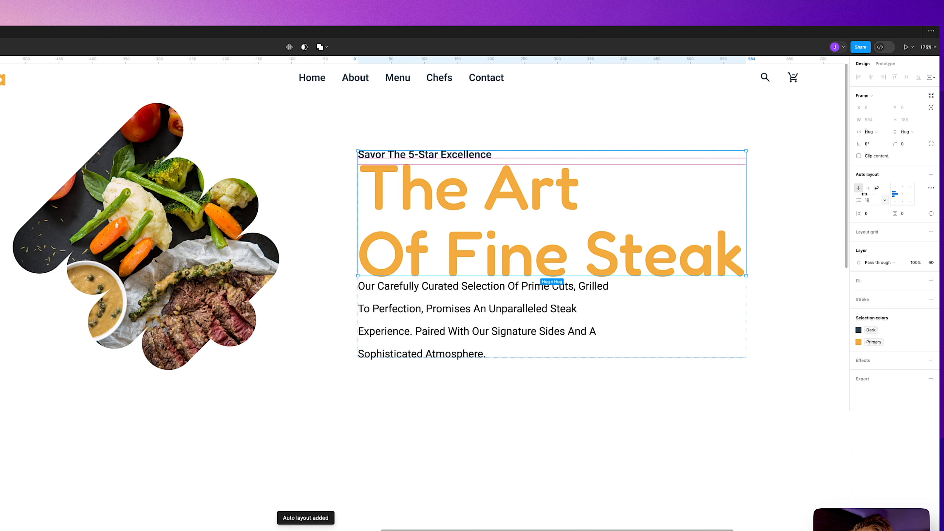
# - Set the Right frame's vertical spacing to 48 and rename the nested frame with the two heading texts to "Heading"
pyautogui.click(0, 198)
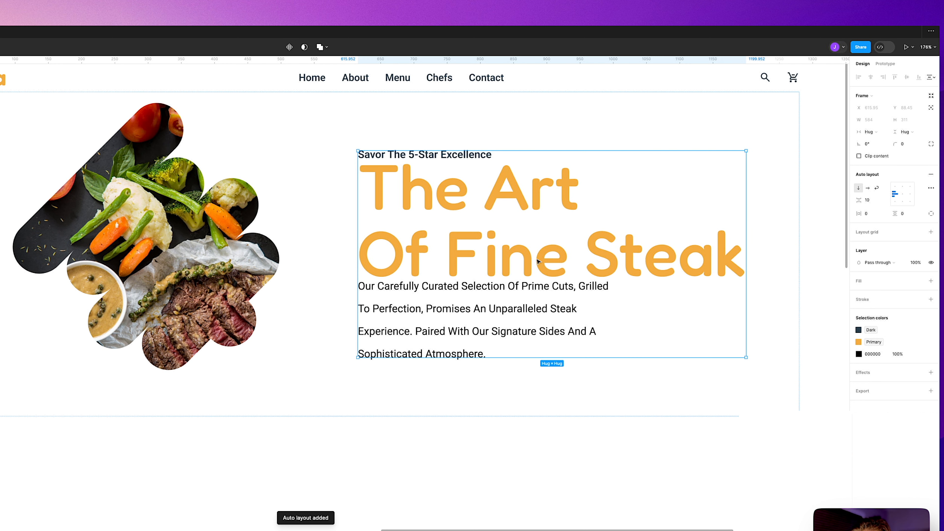
pyautogui.click(872, 200)
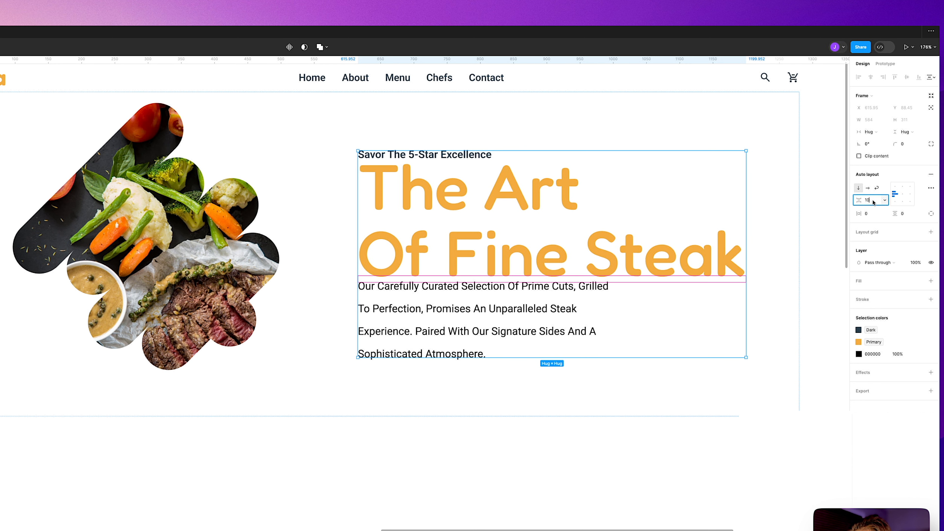
pyautogui.write('48')
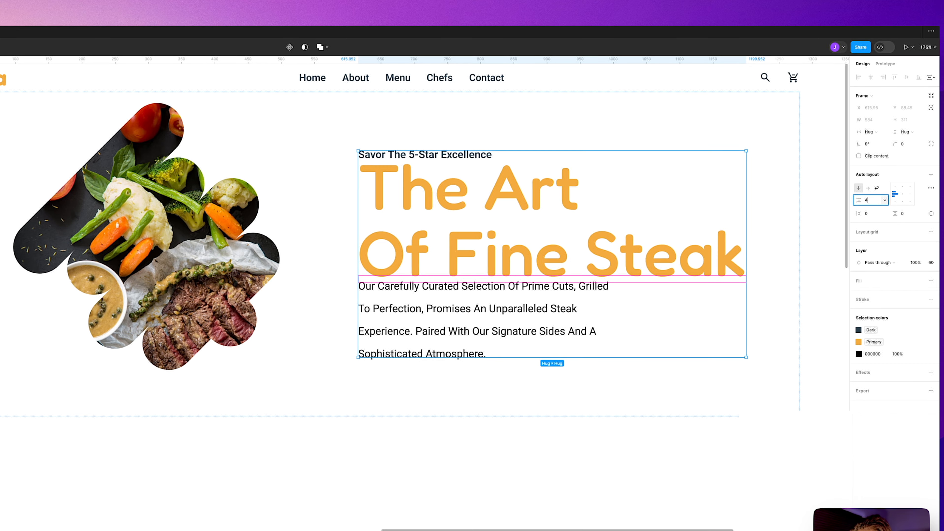
pyautogui.press('Return')
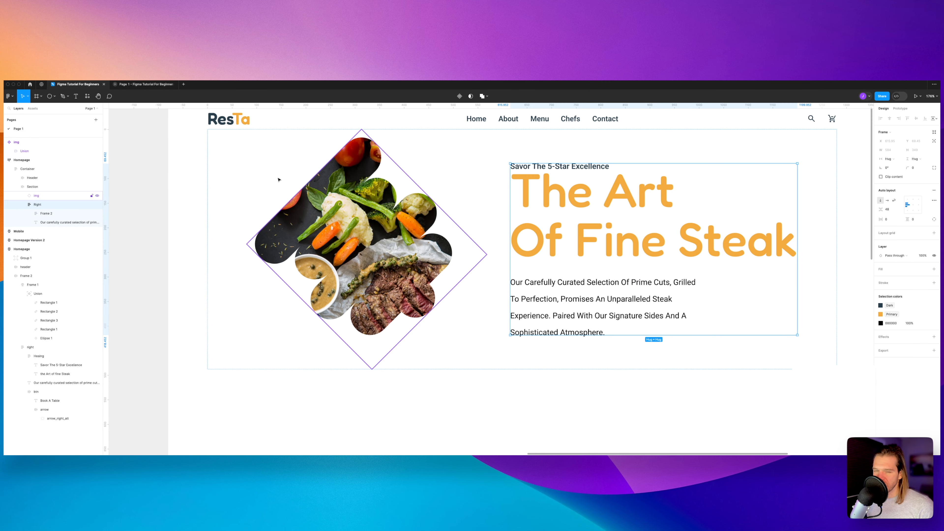
pyautogui.doubleClick(0, 213)
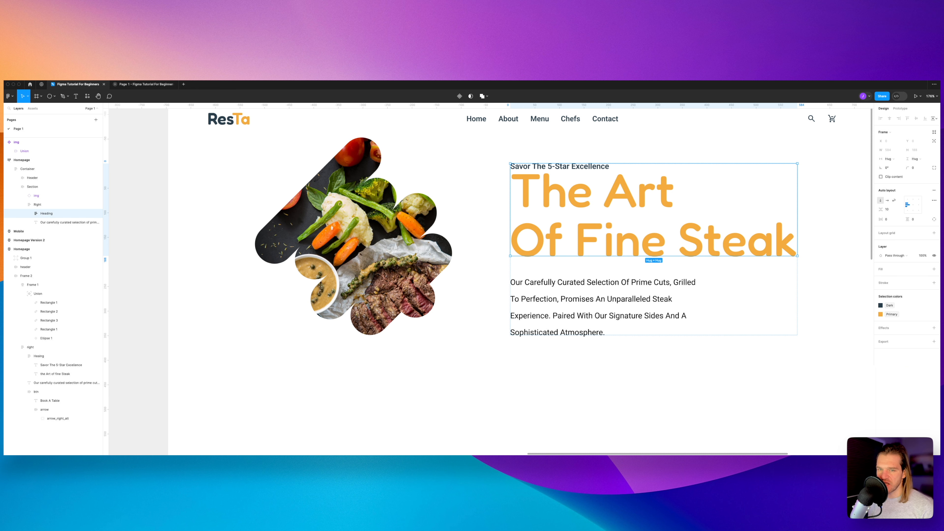
# - Set the paragraph's width to fill the Right frame
pyautogui.click(602, 300)
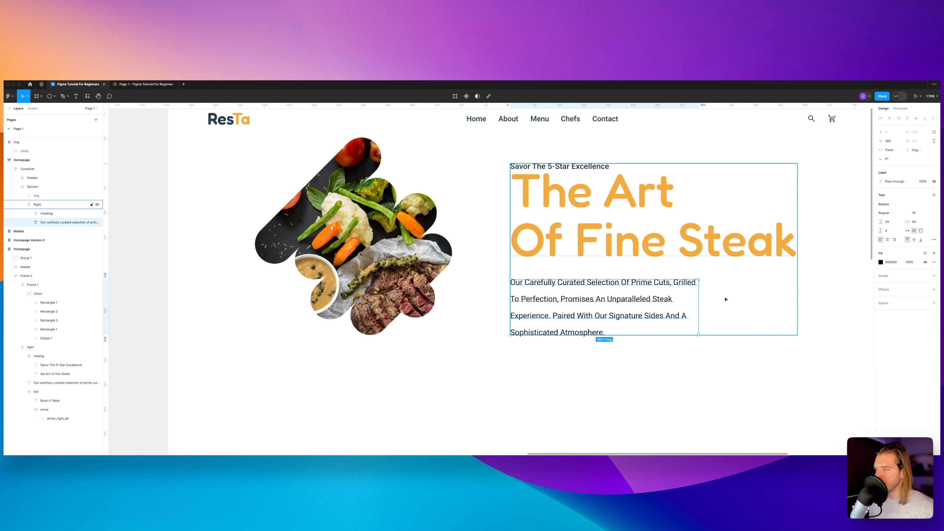
pyautogui.hscroll(1, 801, 233)
pyautogui.hscroll(3, 800, 233)
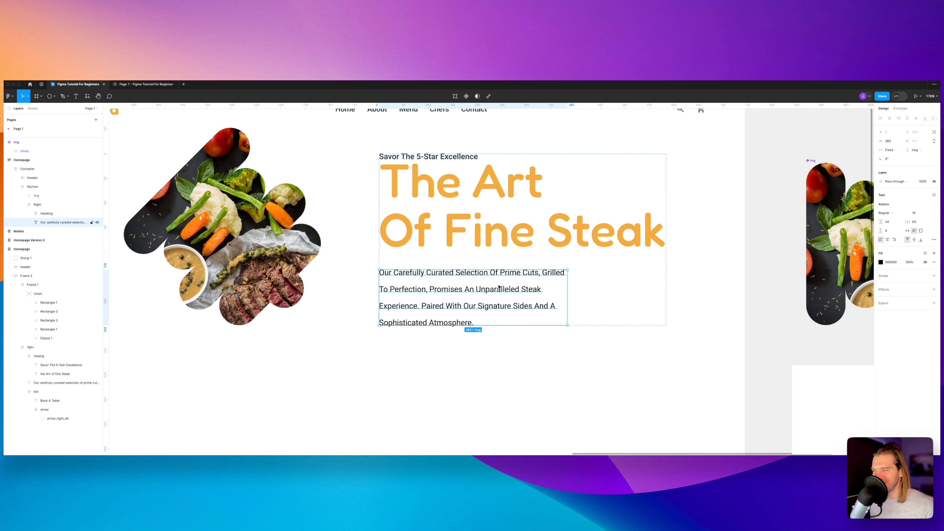
pyautogui.click(894, 153)
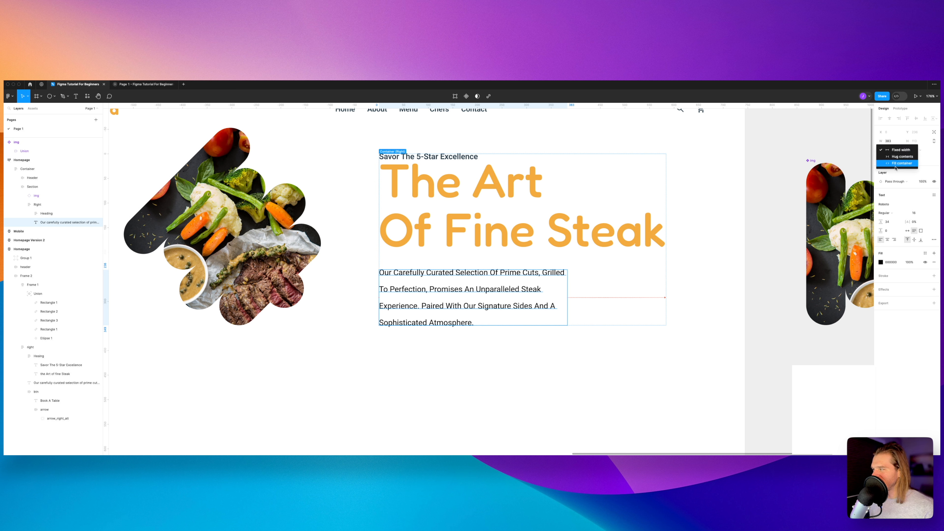
pyautogui.click(898, 164)
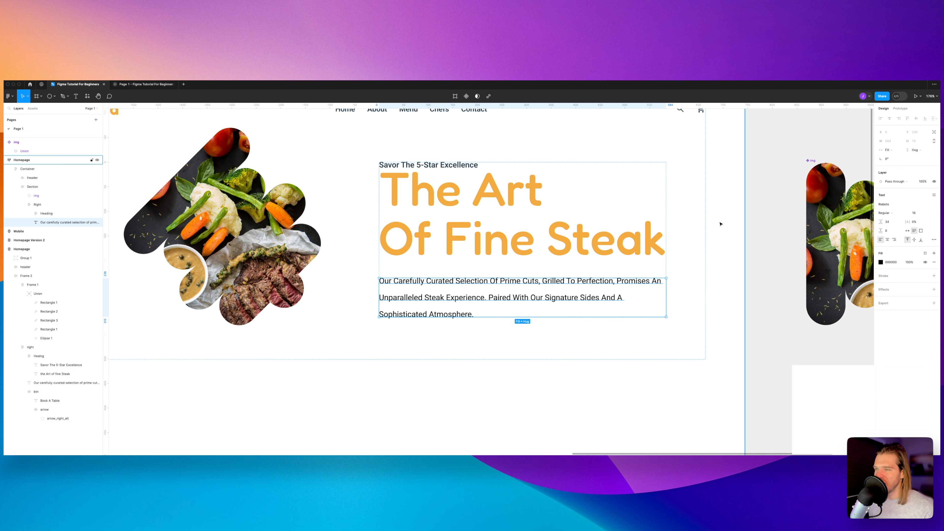
# - Add a "Book A Table" text and place it in the Right frame below the paragraph
pyautogui.scroll(-5, 613, 277)
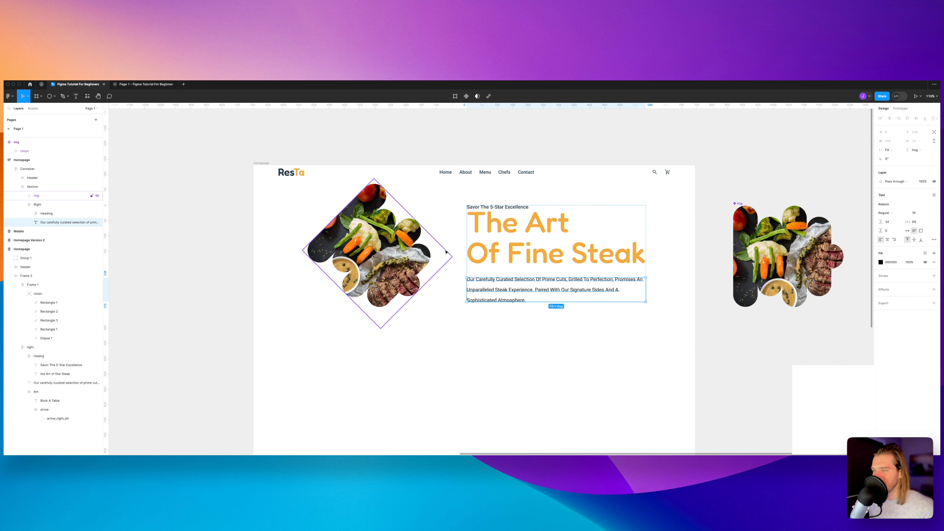
pyautogui.scroll(-2, 417, 278)
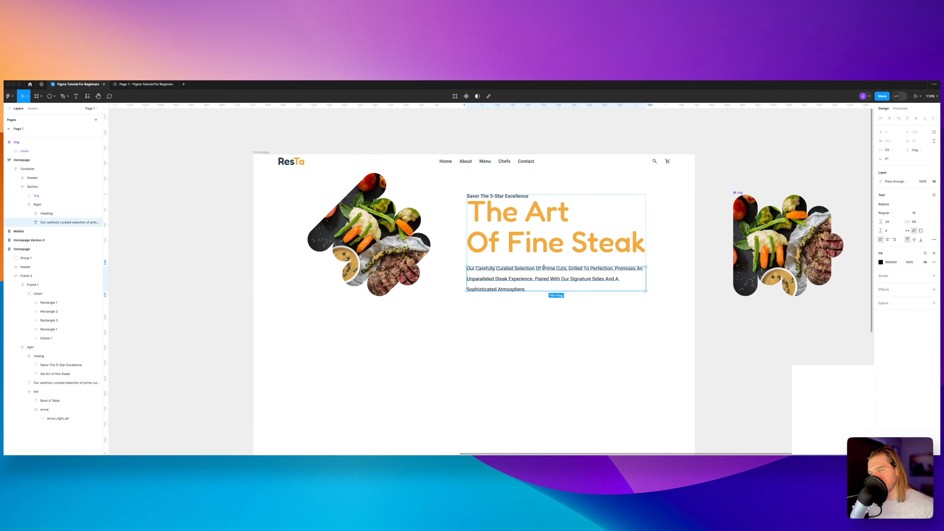
pyautogui.scroll(5, 544, 267)
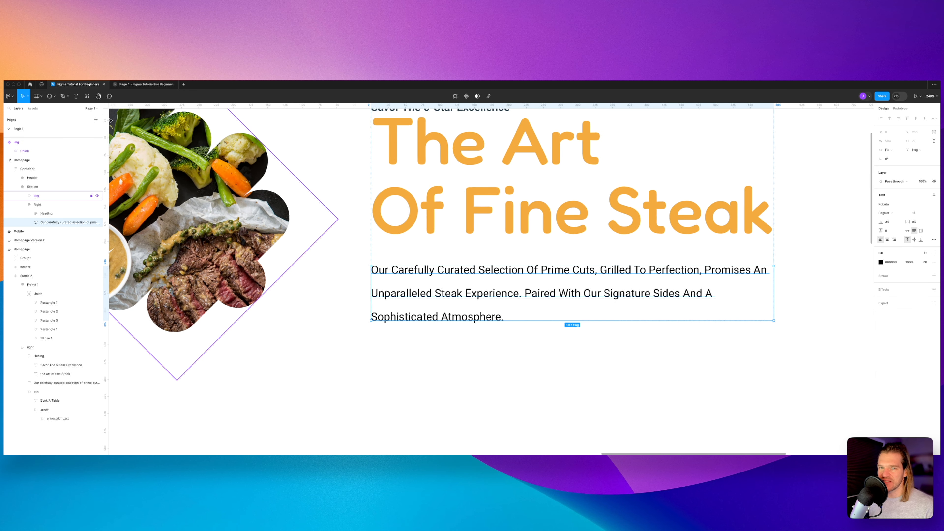
pyautogui.click(45, 187)
pyautogui.click(38, 205)
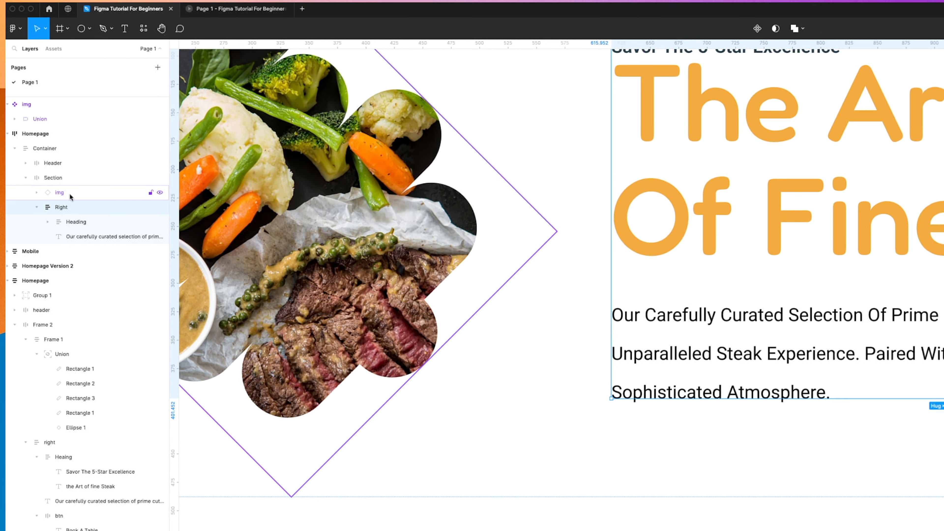
pyautogui.click(138, 23)
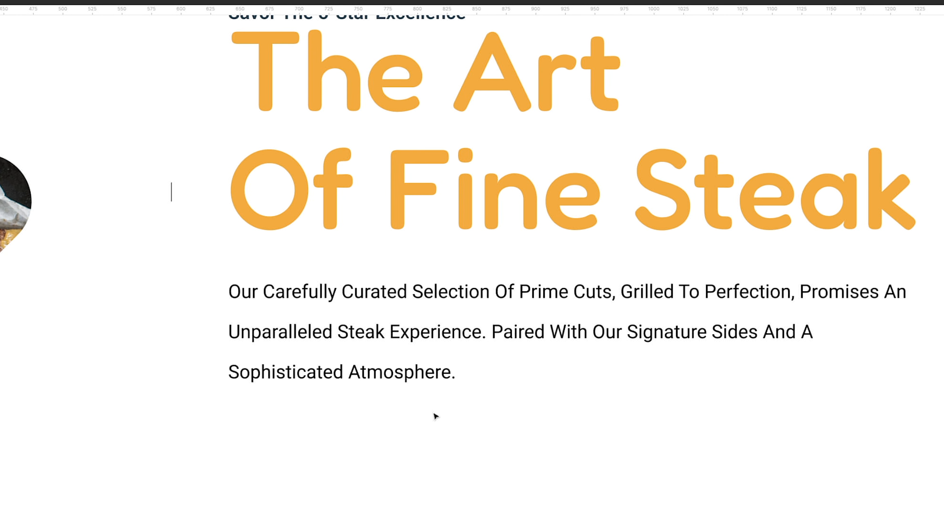
pyautogui.click(170, 191)
pyautogui.write('Book A Table')
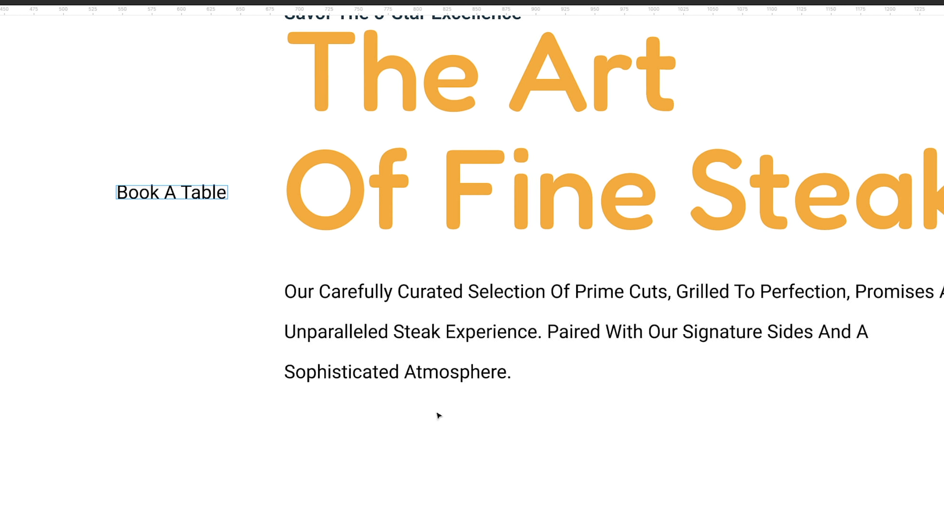
pyautogui.press('Escape')
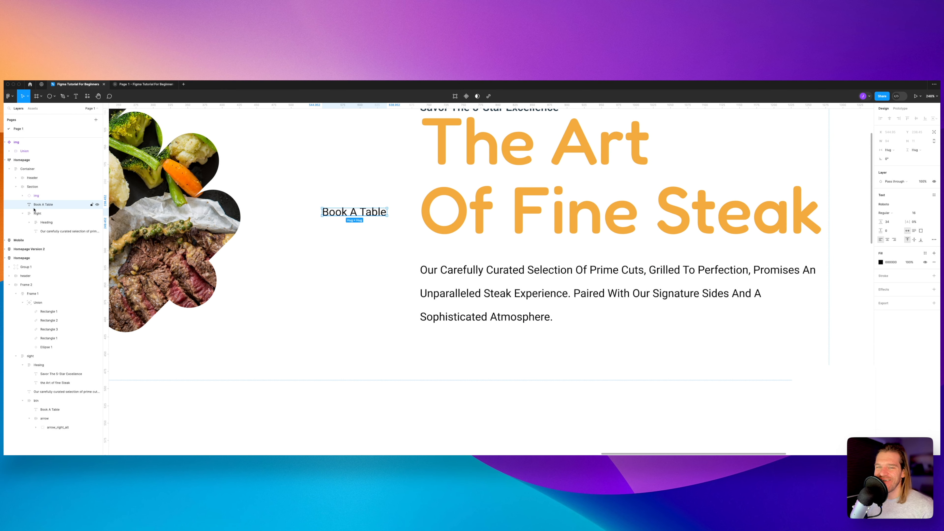
pyautogui.moveTo(43, 205); pyautogui.dragTo(56, 240)
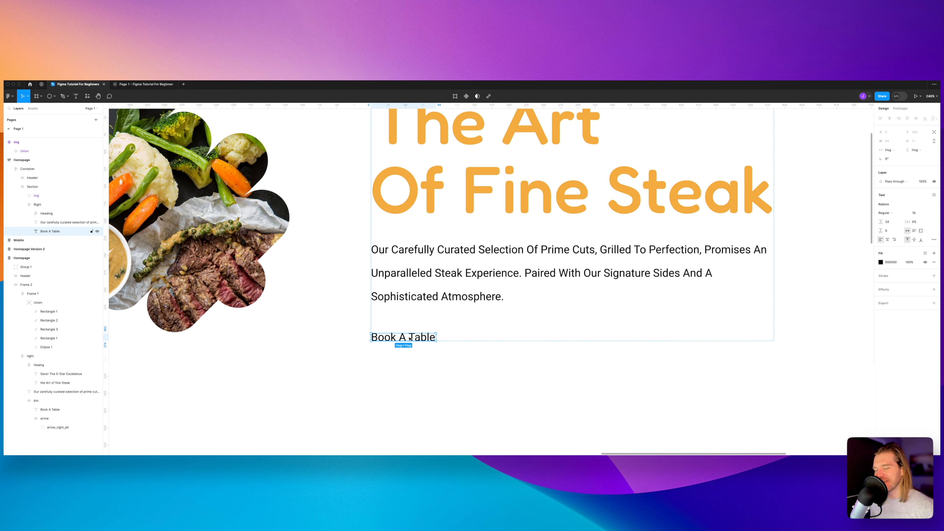
# - Wrap the "Book A Table" text in its own auto layout frame with a corner radius of 500
pyautogui.press('super+g')
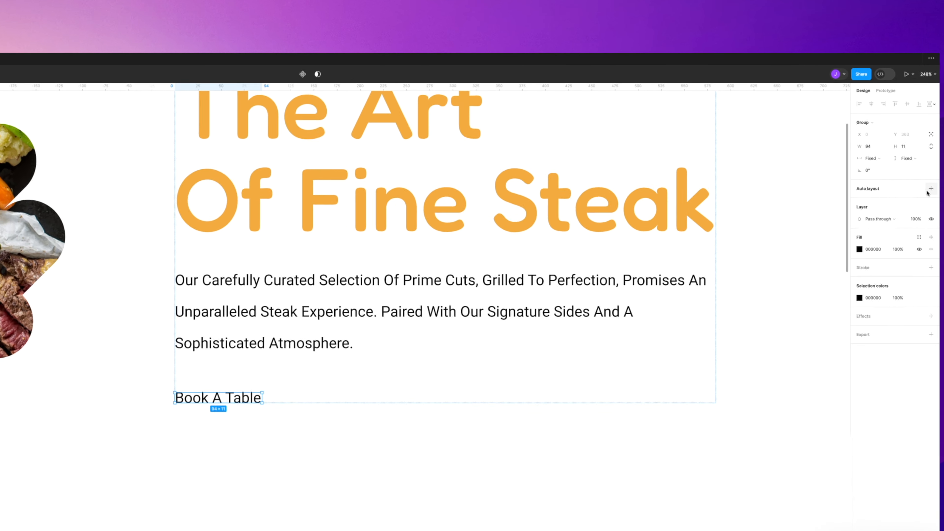
pyautogui.click(931, 189)
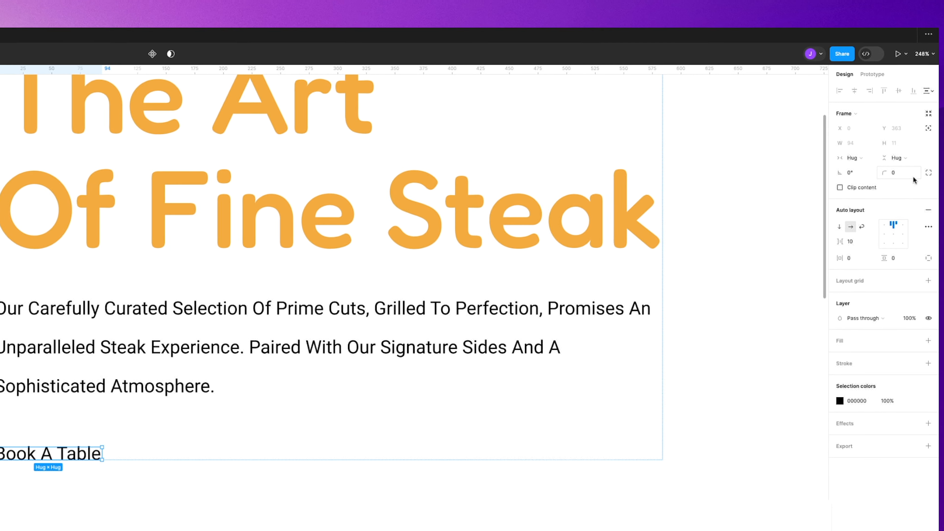
pyautogui.click(917, 173)
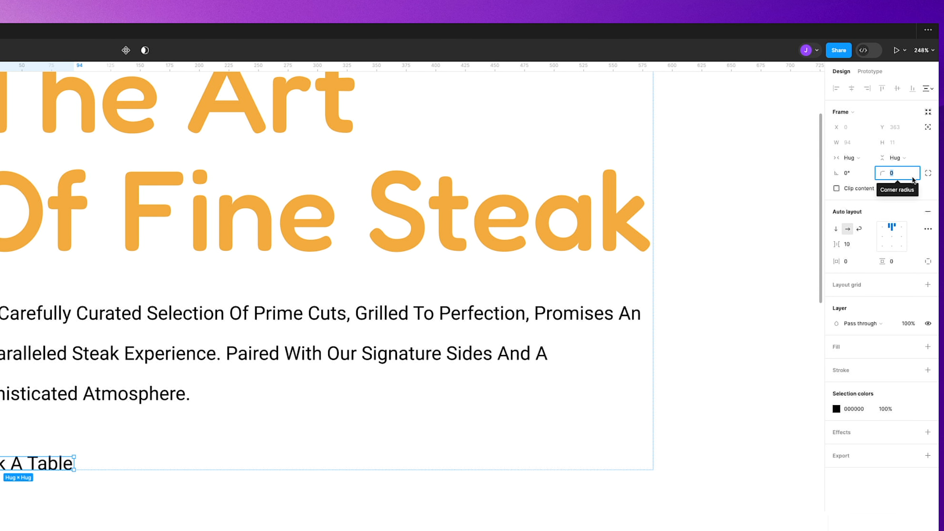
pyautogui.write('500')
pyautogui.press('Return')
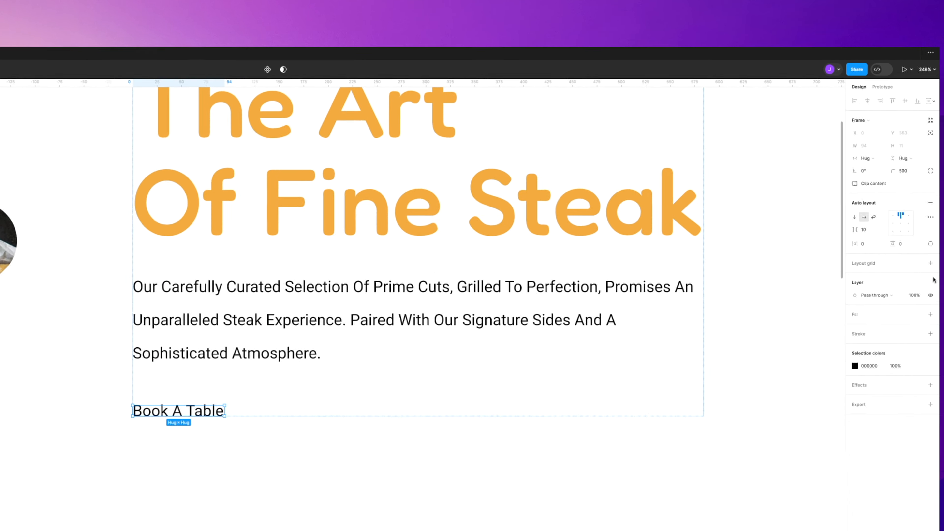
# - Fill the "Book A Table" button frame with the Primary colour variable
pyautogui.click(931, 315)
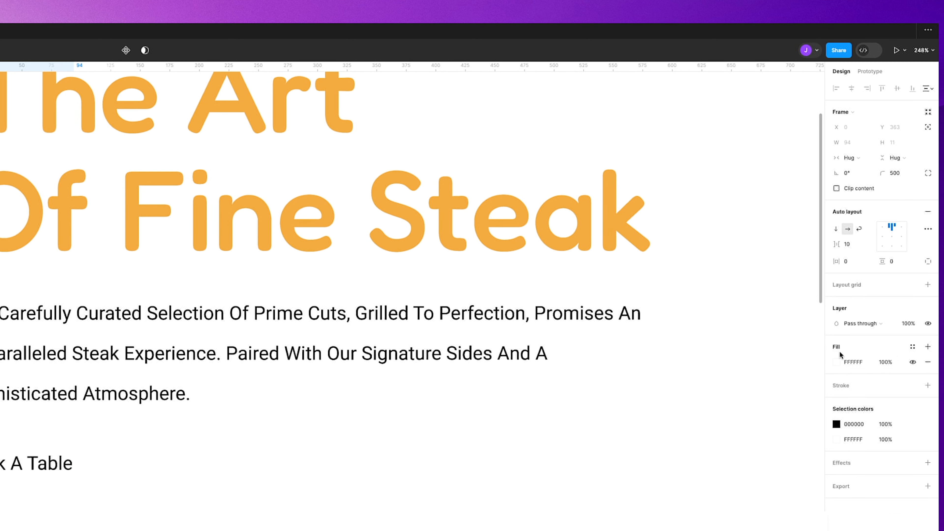
pyautogui.click(855, 327)
pyautogui.click(881, 314)
pyautogui.click(913, 347)
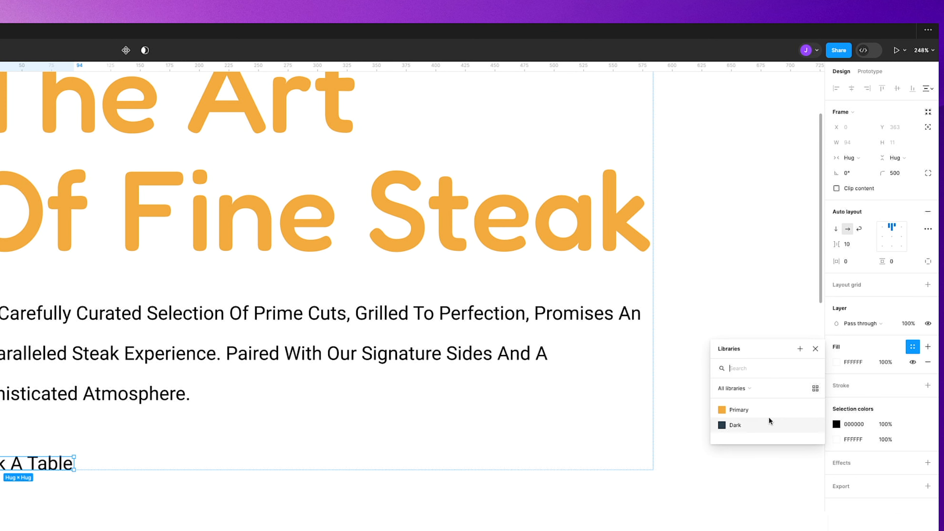
pyautogui.click(731, 411)
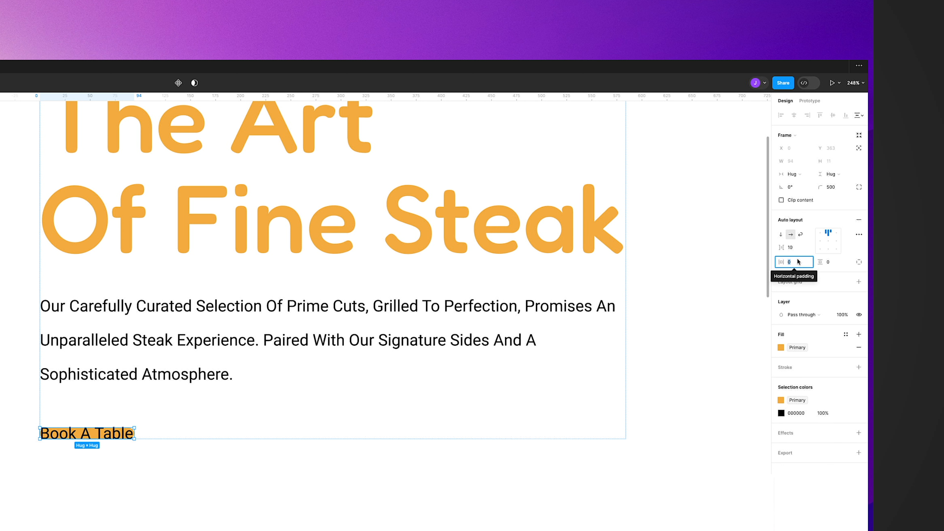
# - Set the button's padding to 24 on the left side and 15 on the other three sides
pyautogui.write('15')
pyautogui.press('Tab')
pyautogui.write('15')
pyautogui.press('Return')
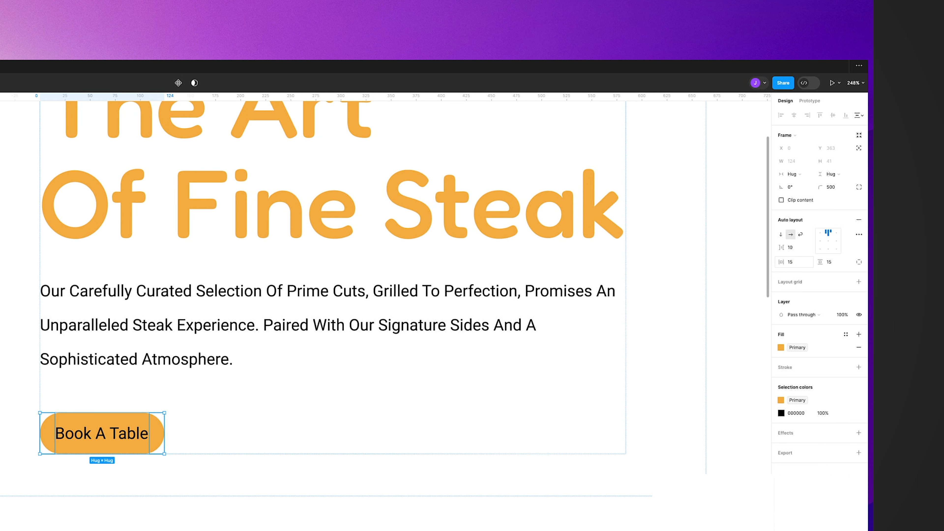
pyautogui.click(859, 263)
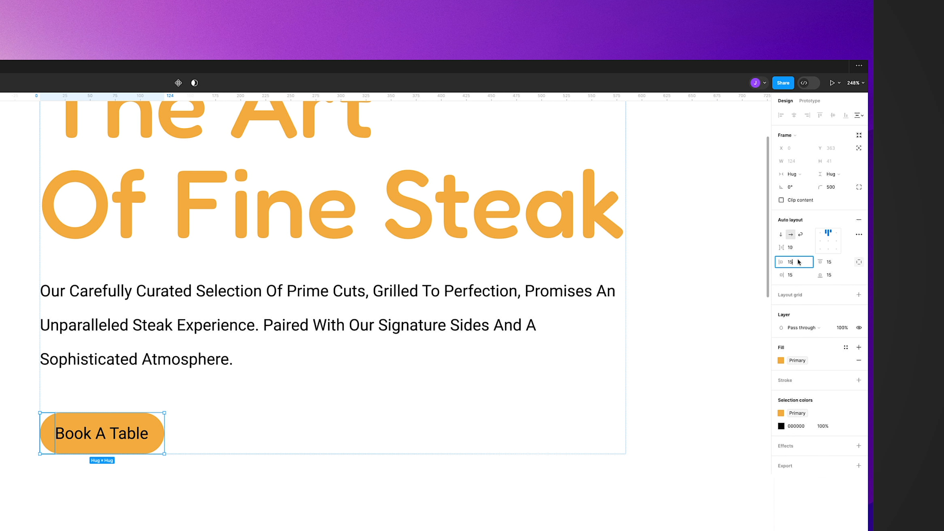
pyautogui.write('24')
pyautogui.press('Return')
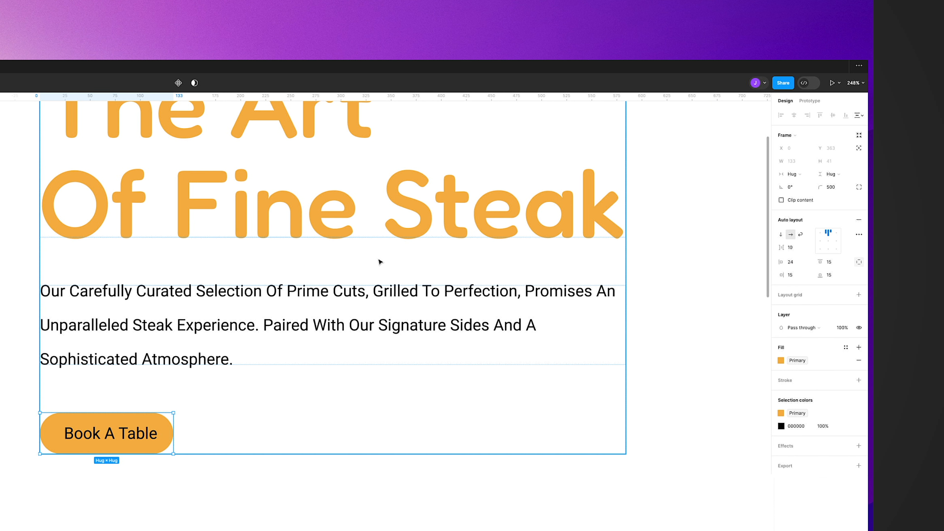
# - Recolour the "Book A Table" text to FFFFFF and save that colour as a variable named "White"
pyautogui.click(207, 380)
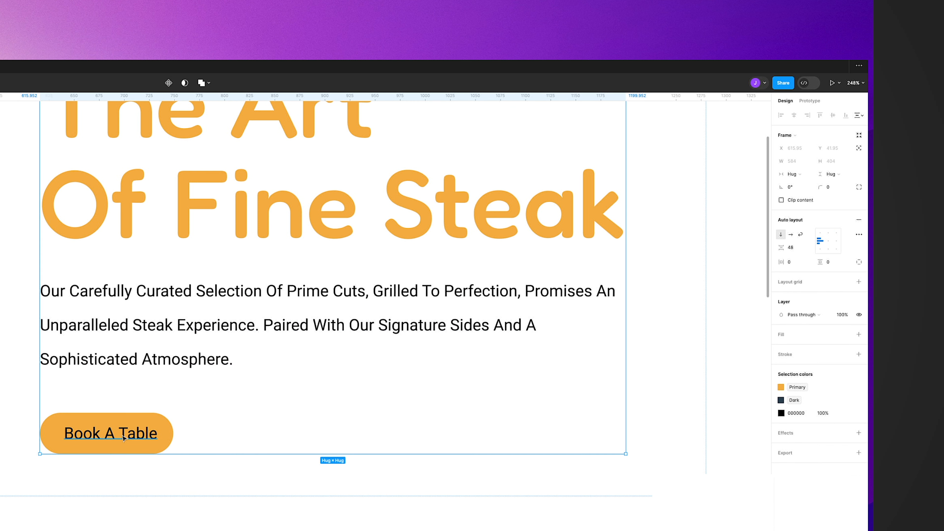
pyautogui.keyDown('super'); pyautogui.click(121, 436); pyautogui.keyUp('super')
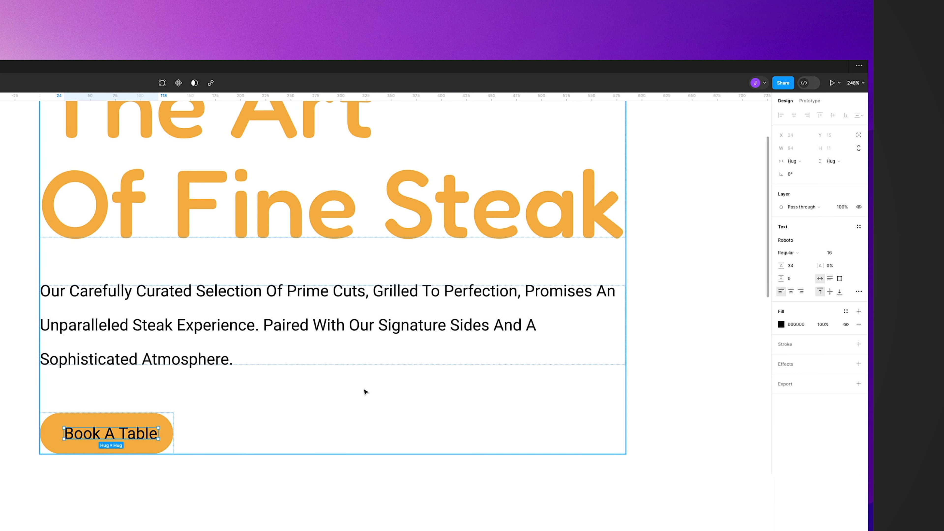
pyautogui.click(782, 324)
pyautogui.click(677, 340)
pyautogui.click(846, 311)
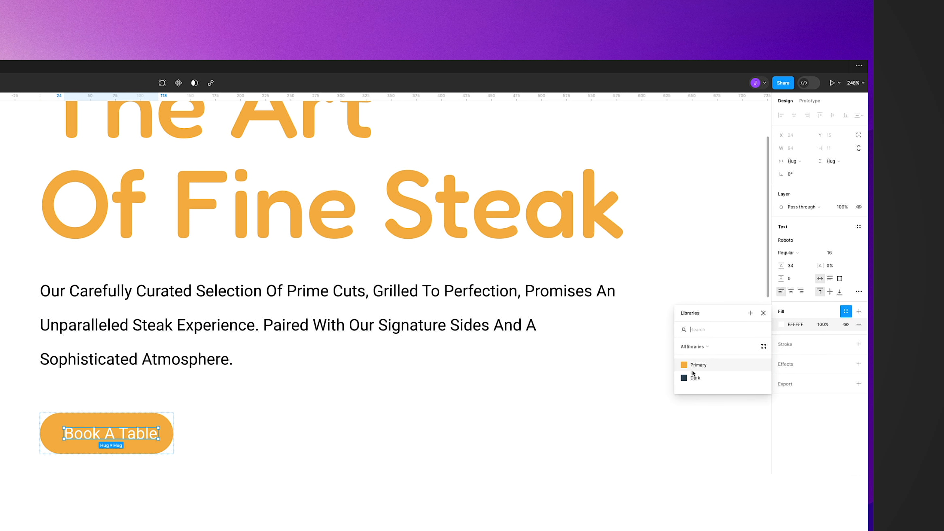
pyautogui.click(751, 314)
pyautogui.write('W')
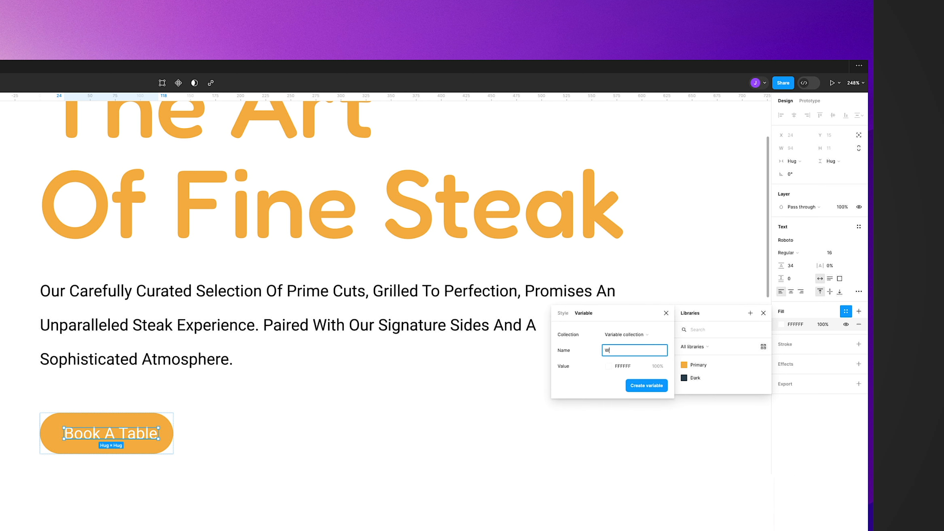
pyautogui.write('hite')
pyautogui.press('Return')
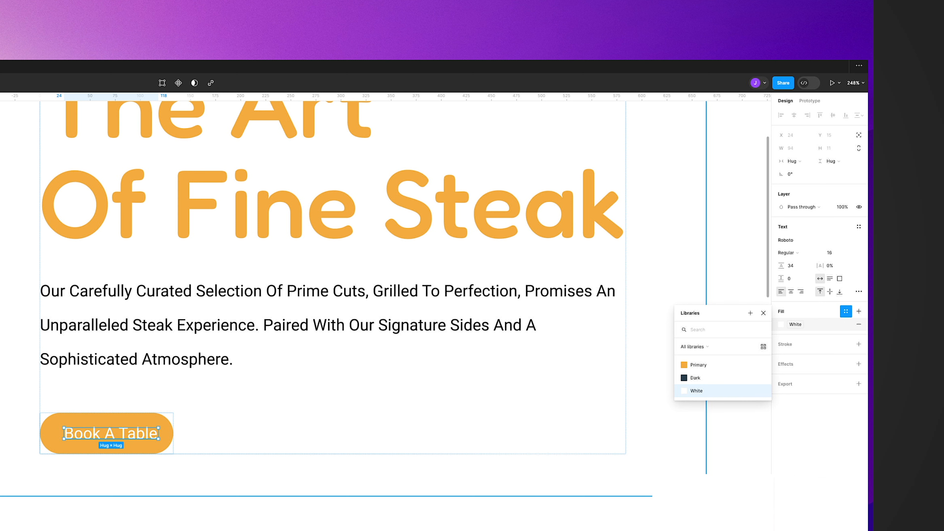
# - Set the "Book A Table" text's font weight to SemiBold
pyautogui.click(797, 256)
pyautogui.click(801, 271)
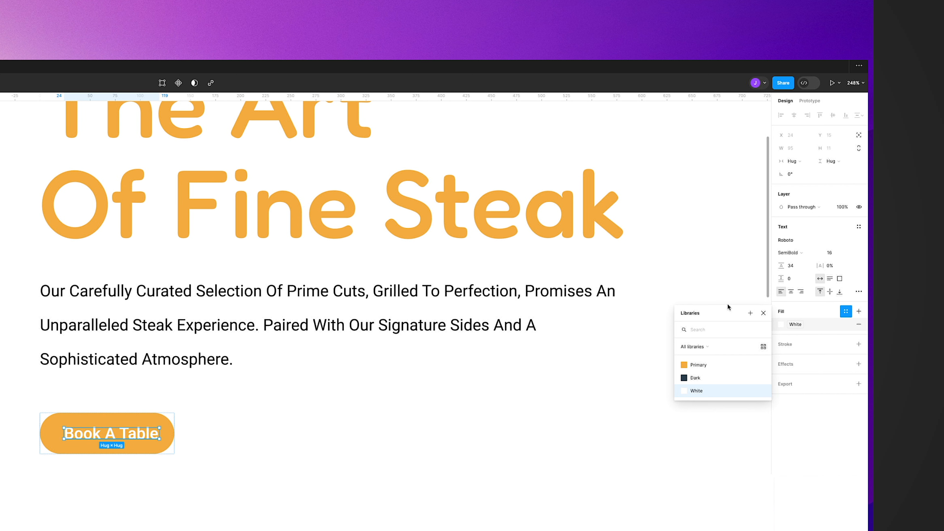
pyautogui.click(130, 468)
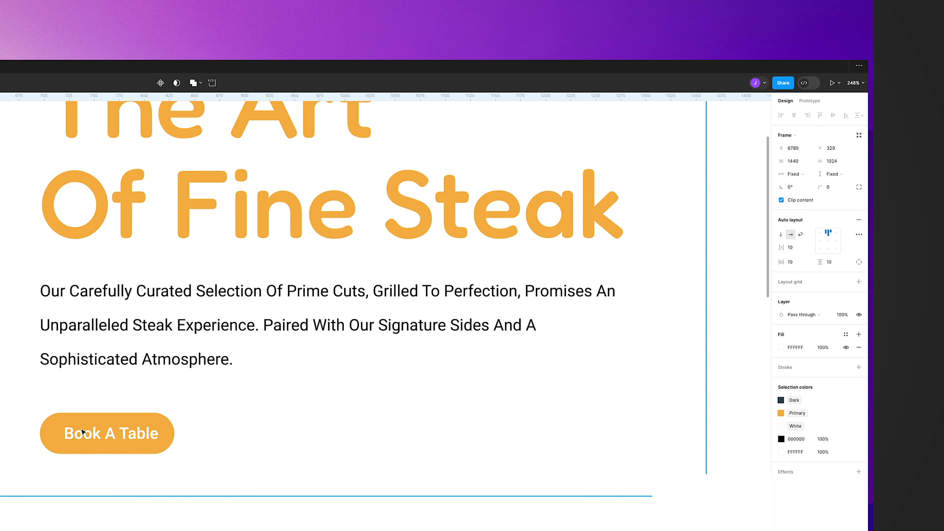
pyautogui.click(113, 436)
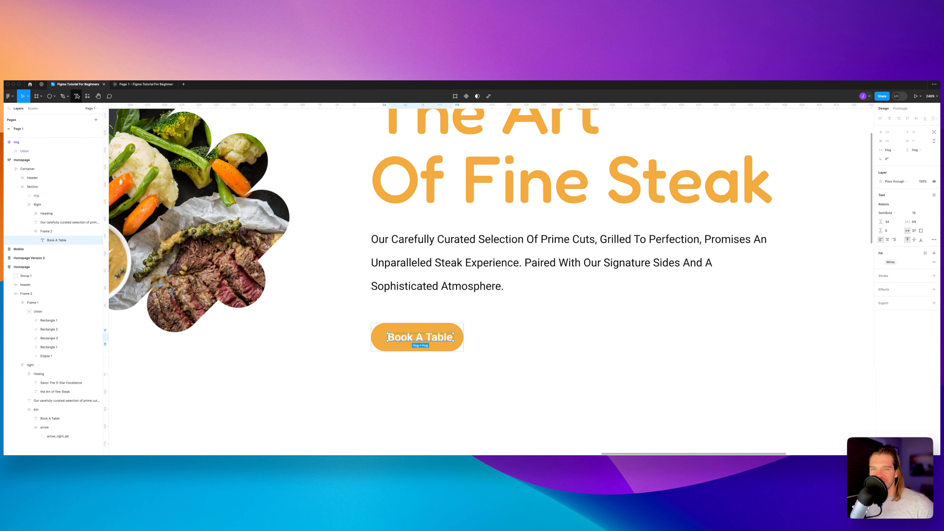
# - Search the Material Symbols plugin for "arrow" and insert the outlined forward arrow near the button
pyautogui.click(90, 96)
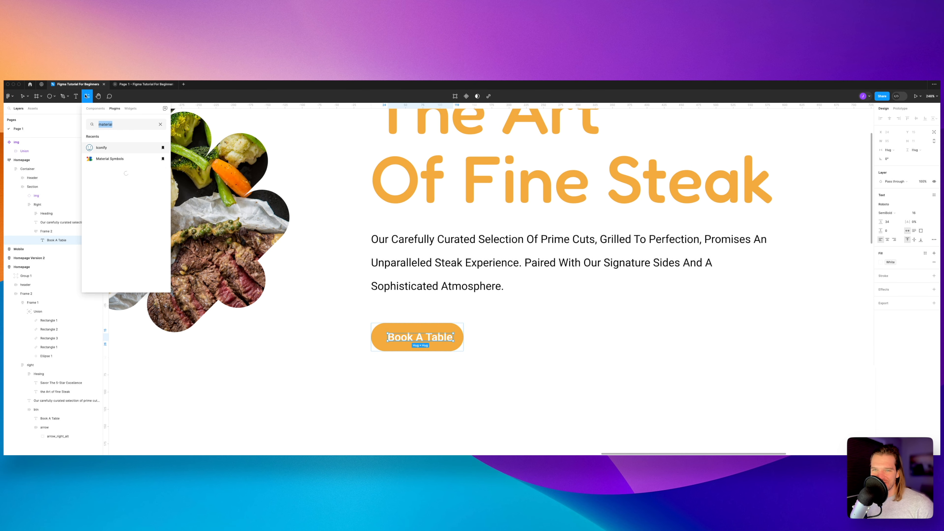
pyautogui.click(125, 159)
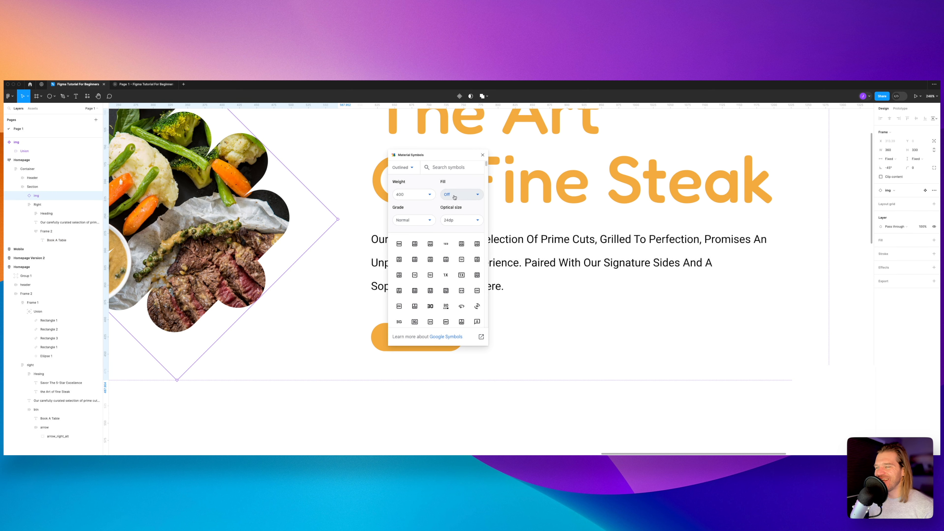
pyautogui.write('a')
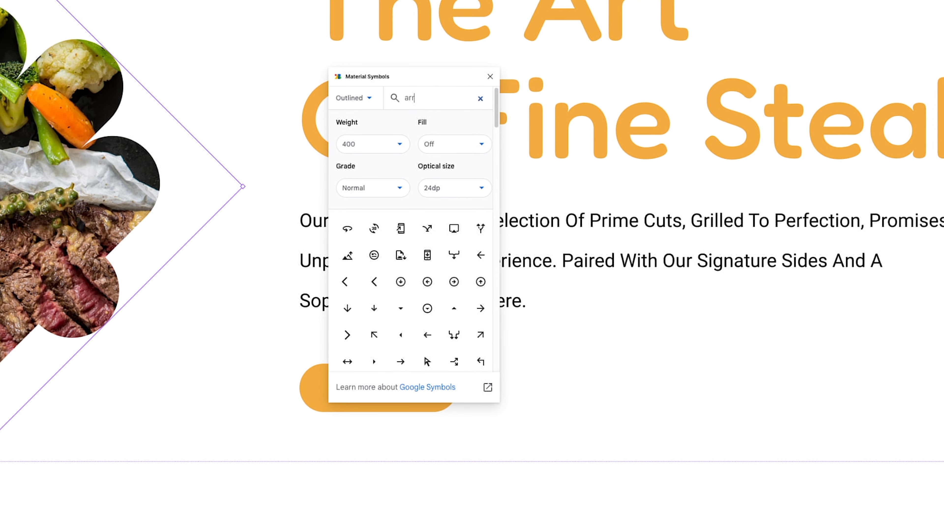
pyautogui.write('ow')
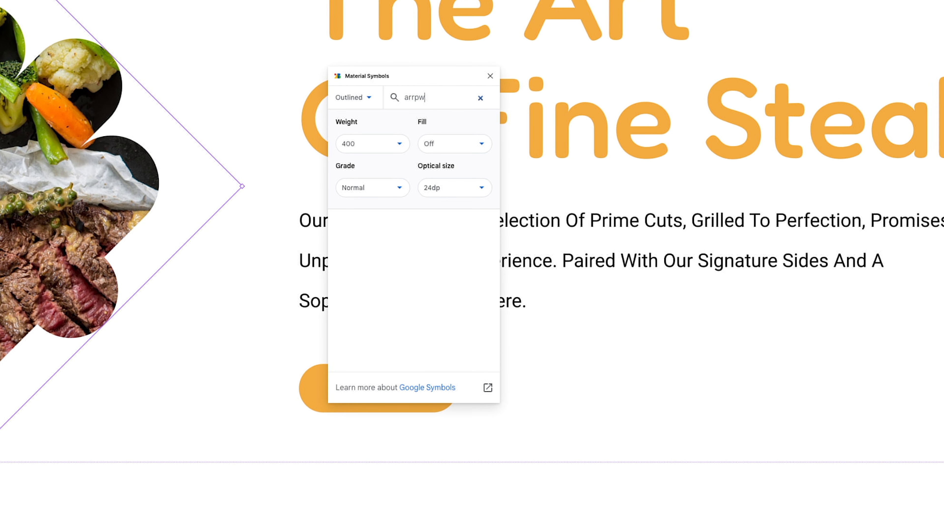
pyautogui.scroll(-1, 400, 304)
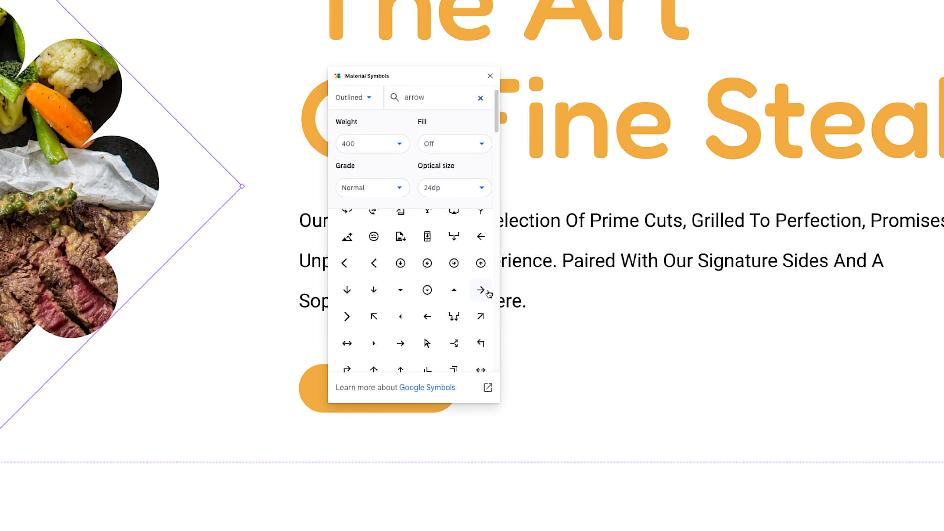
pyautogui.moveTo(489, 293); pyautogui.dragTo(514, 302)
pyautogui.click(489, 79)
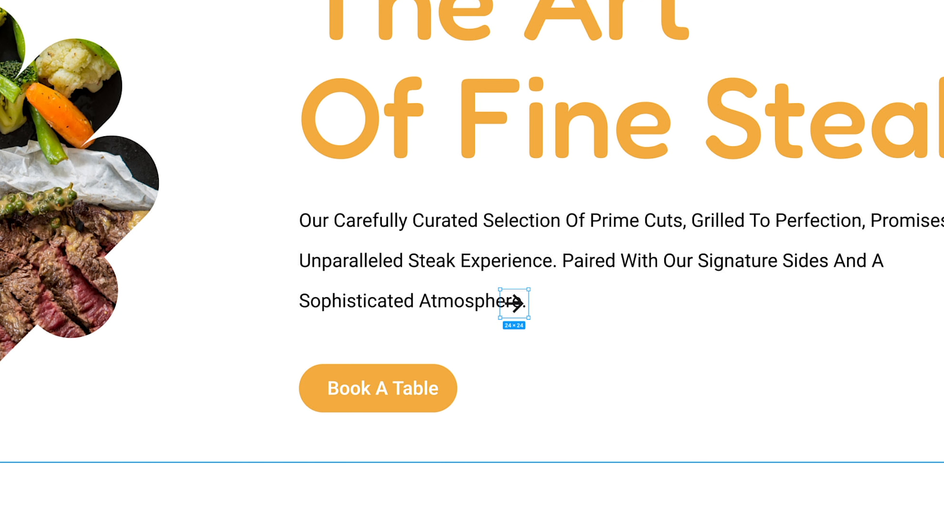
# - Apply the White variable to the arrow icon and move it into the button frame after the "Book A Table" text
pyautogui.click(833, 264)
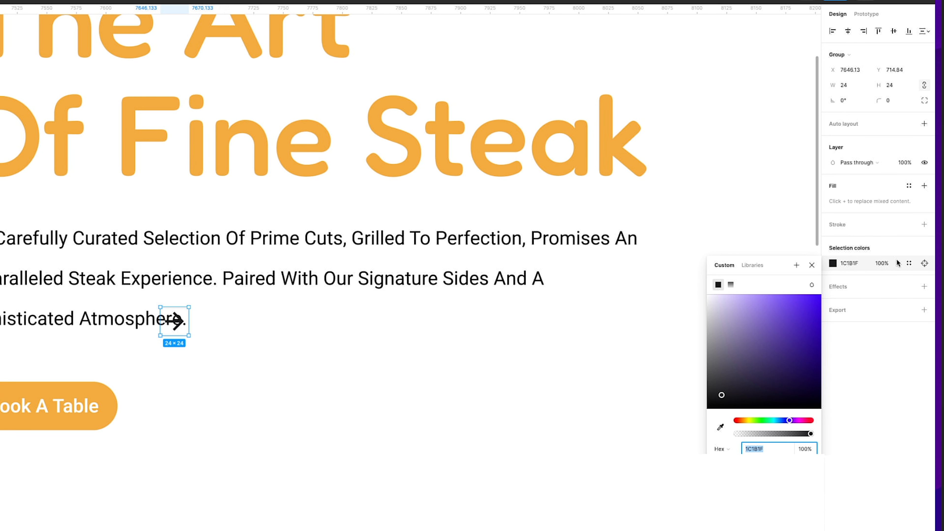
pyautogui.click(752, 264)
pyautogui.click(734, 355)
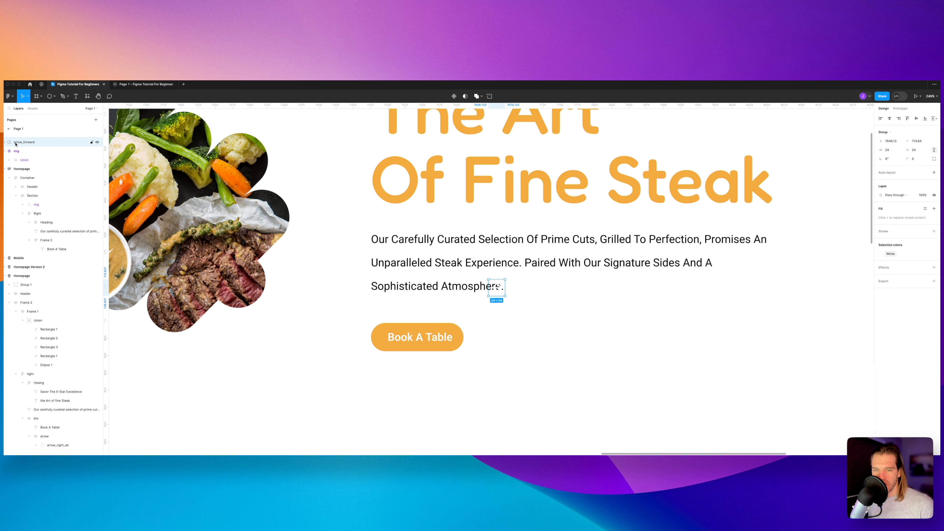
pyautogui.moveTo(16, 144); pyautogui.dragTo(59, 253)
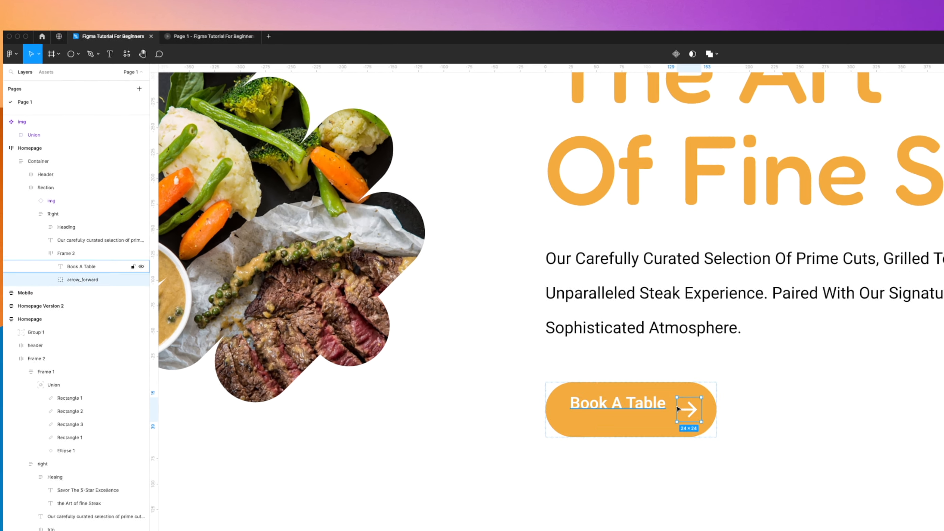
# - Group the arrow icon inside the button frame and rename the group as Arrow
pyautogui.press('super+g')
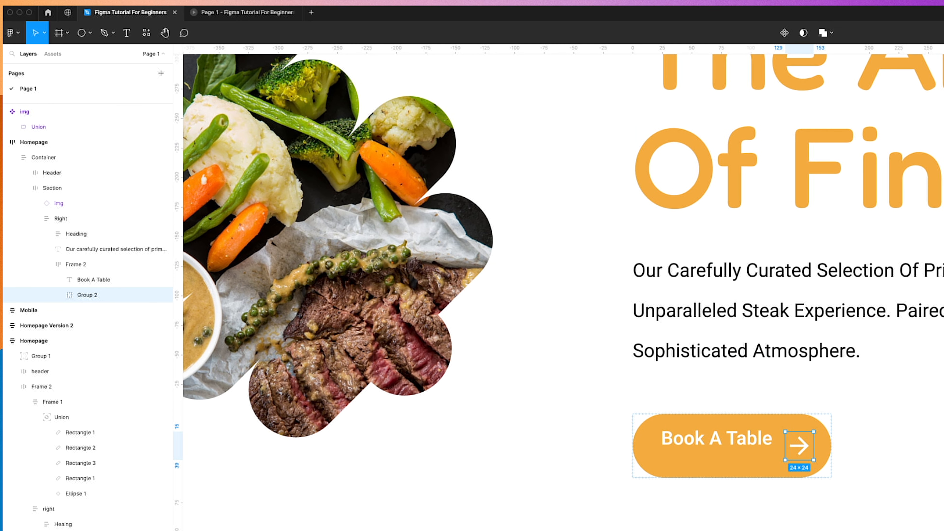
pyautogui.doubleClick(92, 294)
pyautogui.click(70, 295)
pyautogui.click(59, 295)
pyautogui.click(58, 294)
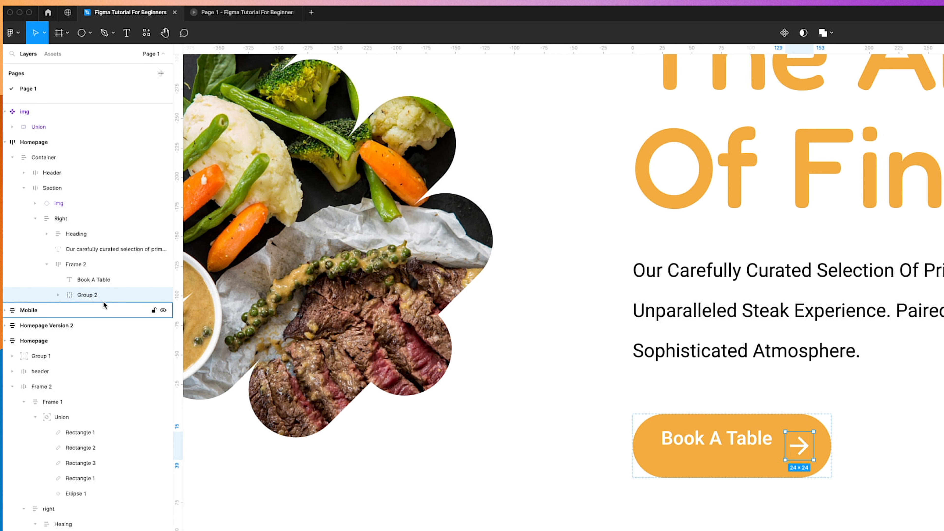
pyautogui.doubleClick(95, 297)
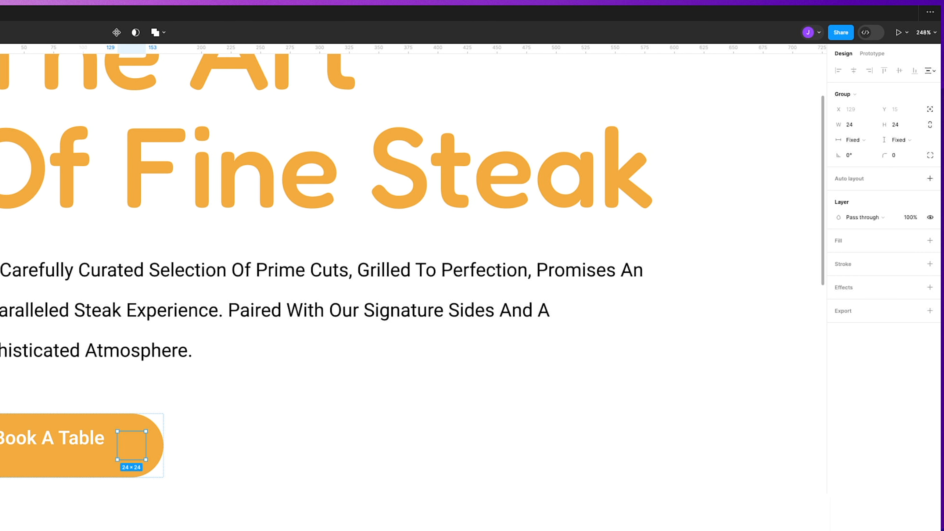
# - Add auto layout to the Arrow group with centred alignment and fixed width and height
pyautogui.click(933, 179)
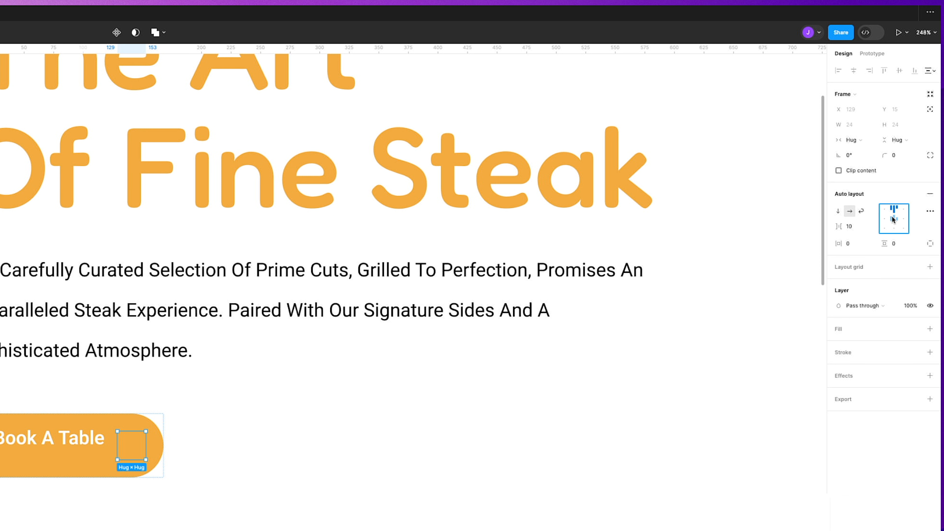
pyautogui.click(850, 141)
pyautogui.click(855, 152)
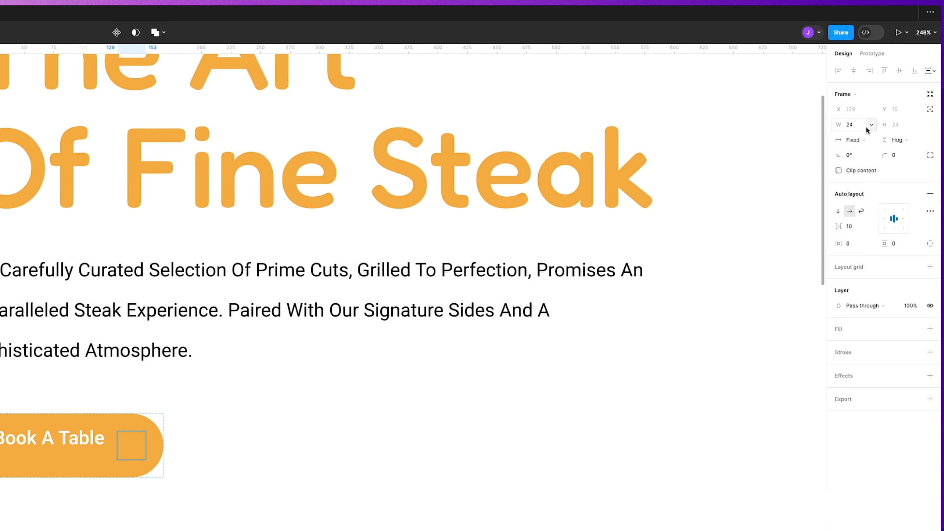
pyautogui.click(901, 141)
pyautogui.click(894, 128)
# - Set the Arrow frame's width and height to 50
pyautogui.click(854, 127)
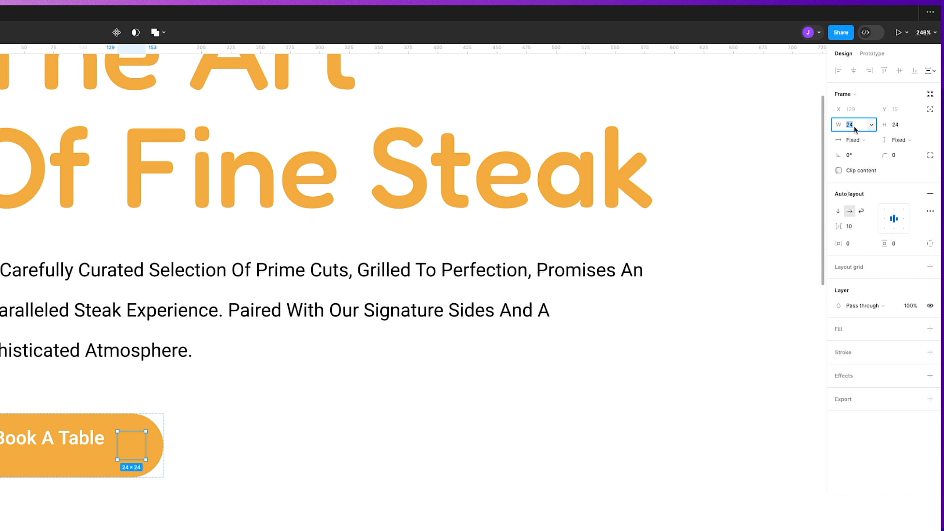
pyautogui.write('50')
pyautogui.press('Return')
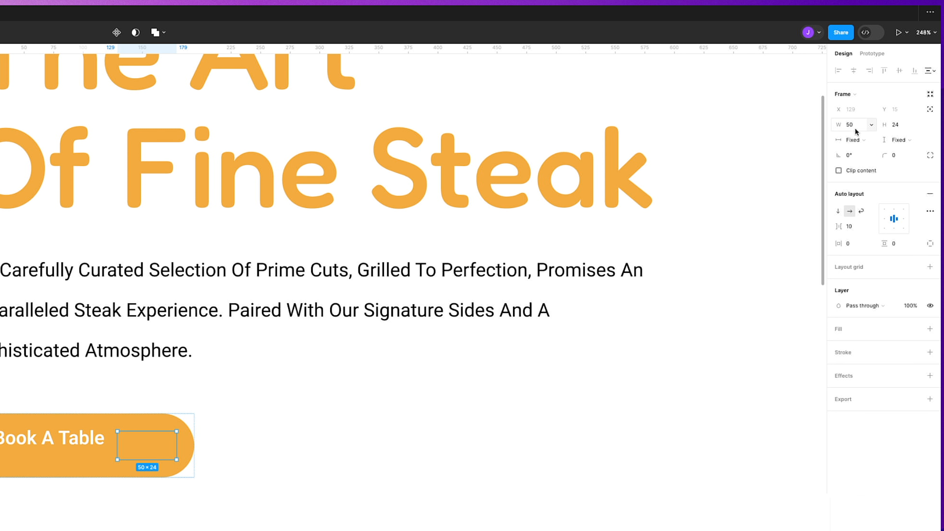
pyautogui.click(896, 122)
pyautogui.write('50')
pyautogui.press('Return')
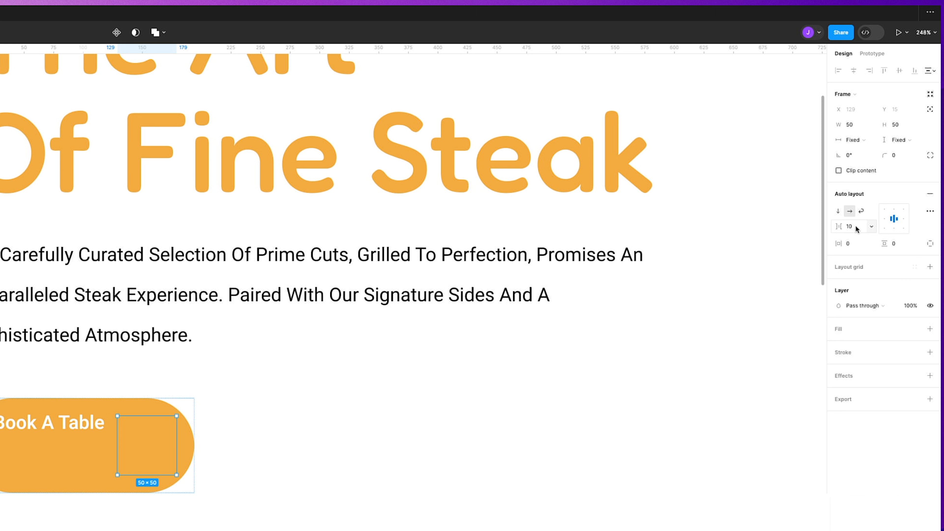
# - Give the Arrow frame an FFFFFF fill and apply the Dark variable to the arrow icon inside it
pyautogui.click(930, 330)
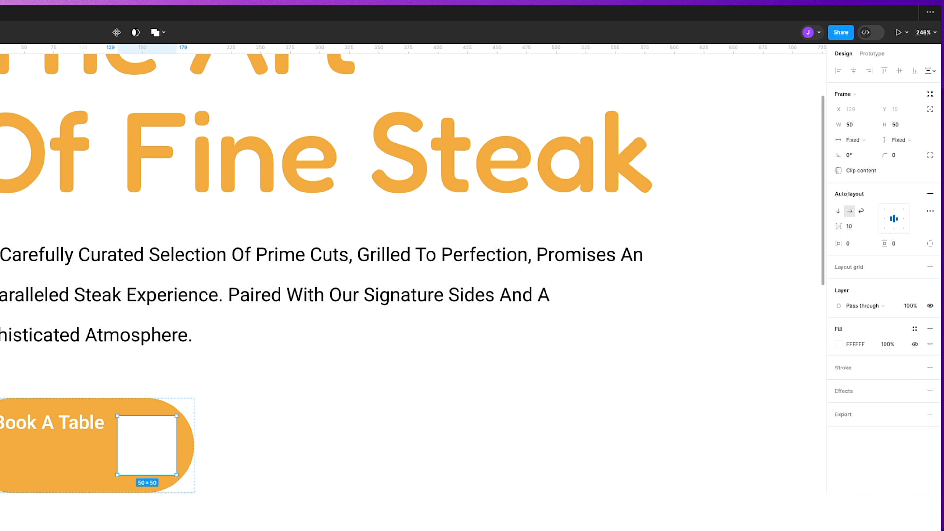
pyautogui.press('Return')
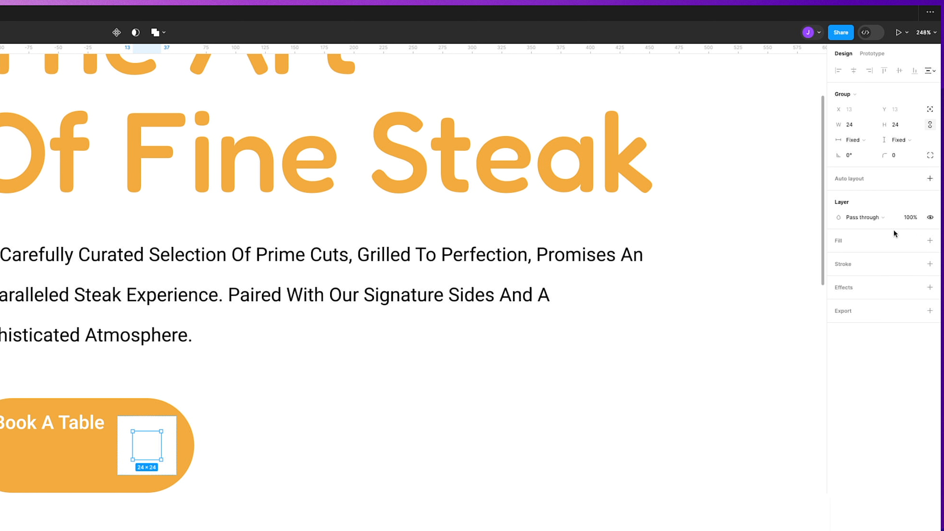
pyautogui.click(929, 241)
pyautogui.click(915, 240)
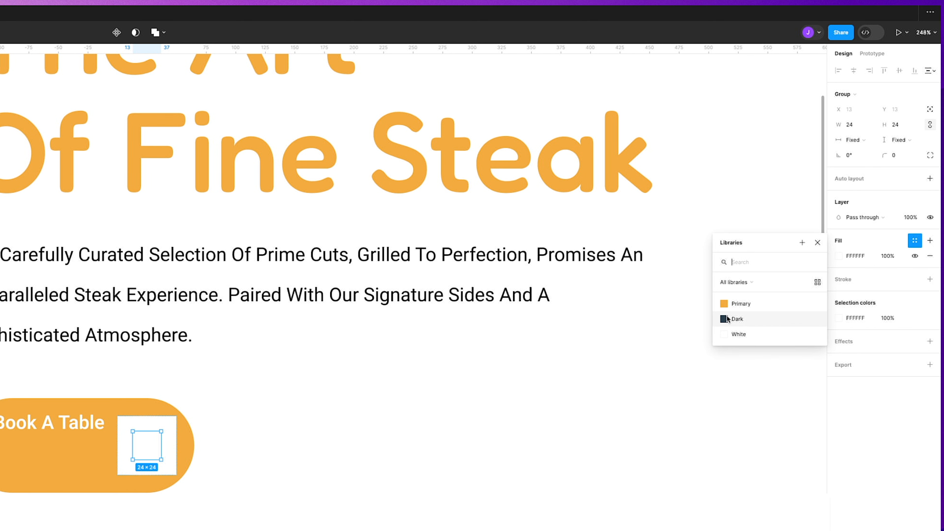
pyautogui.click(727, 317)
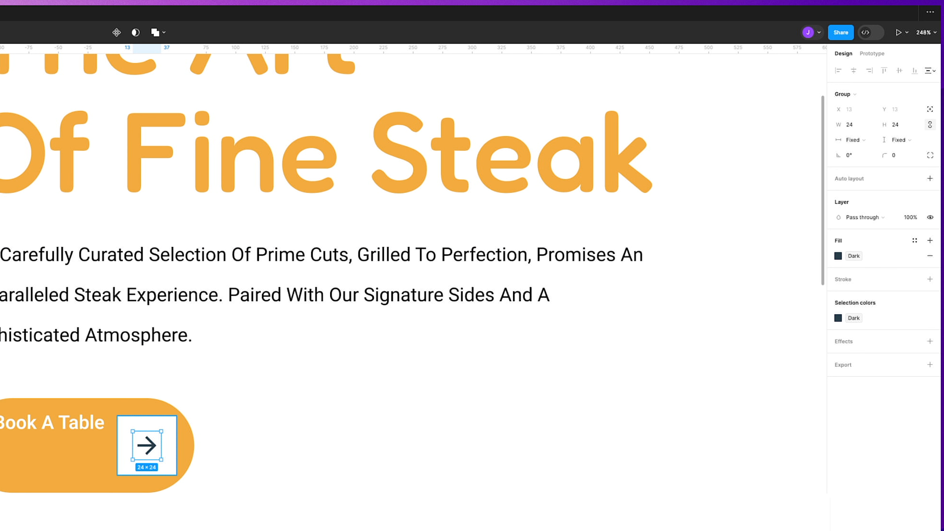
# - Round the white Arrow frame into a circle with a corner radius of 500
pyautogui.click(169, 424)
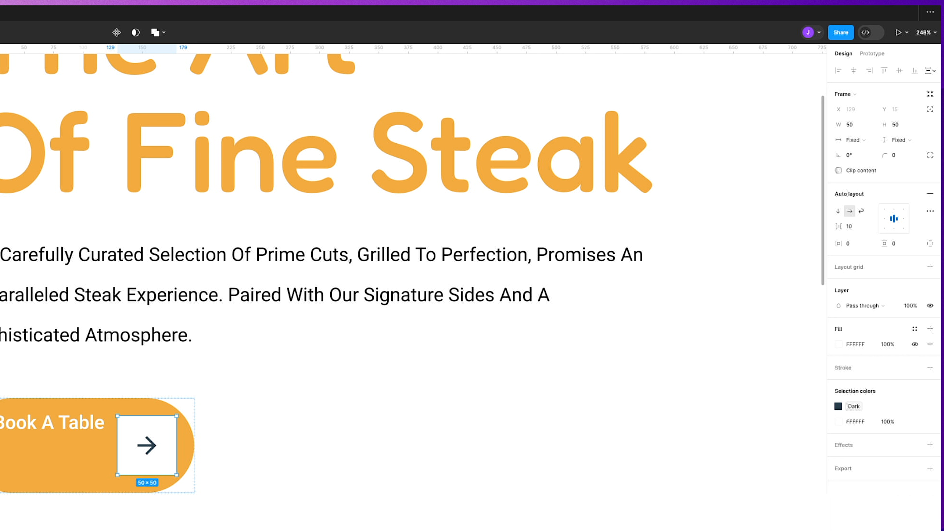
pyautogui.click(911, 157)
pyautogui.write('500')
pyautogui.press('Return')
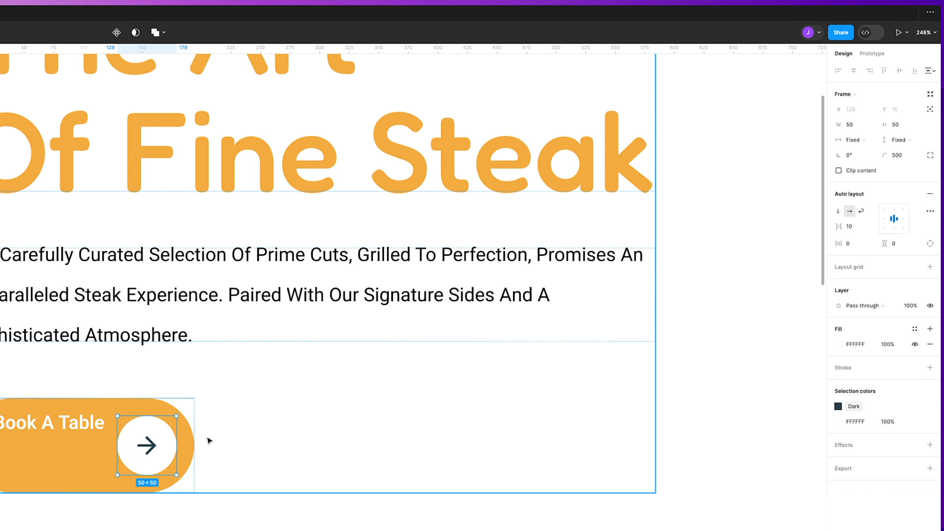
pyautogui.click(222, 414)
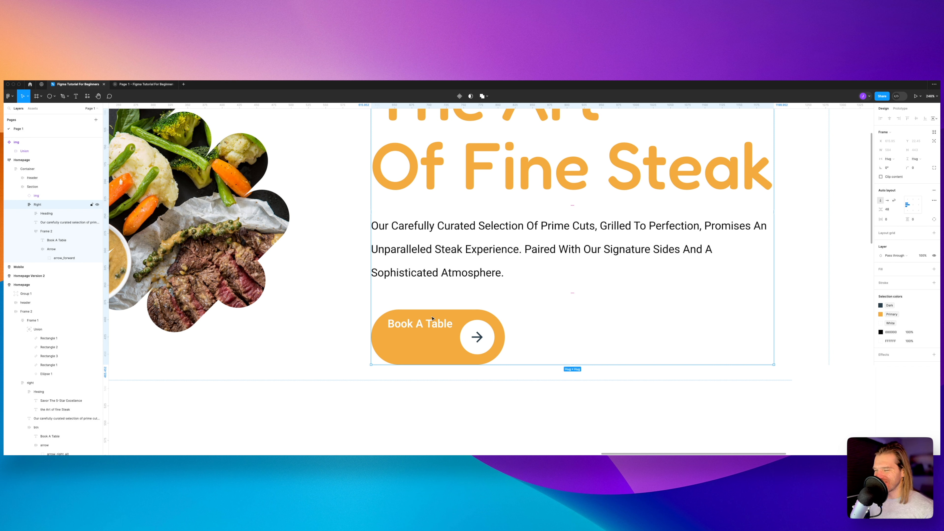
# - Rename the "Book A Table" button frame as PrimaryBtn
pyautogui.click(417, 328)
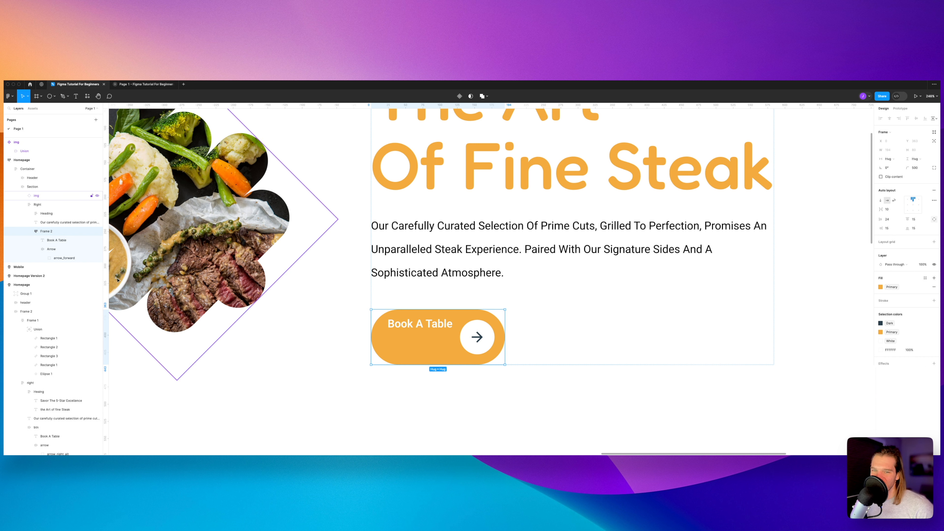
pyautogui.doubleClick(53, 231)
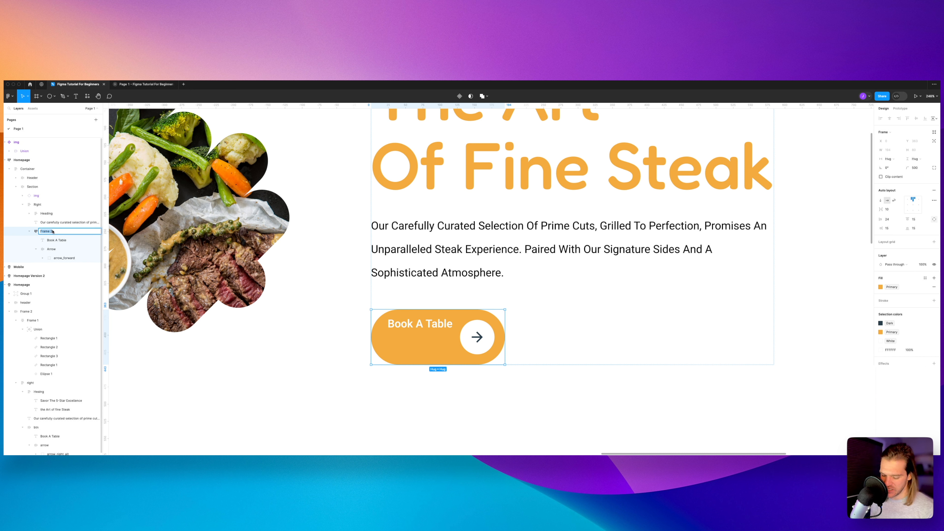
pyautogui.write('Primar')
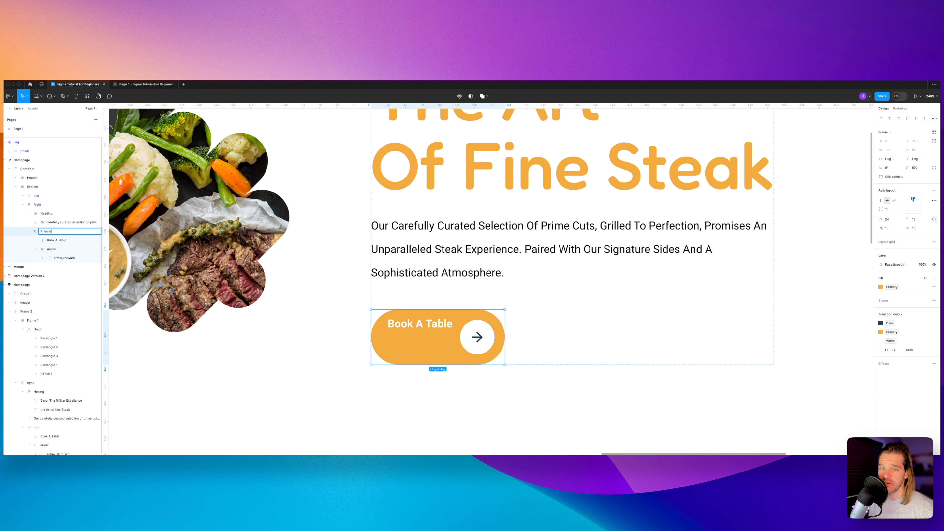
pyautogui.write('yBtn')
pyautogui.press('Return')
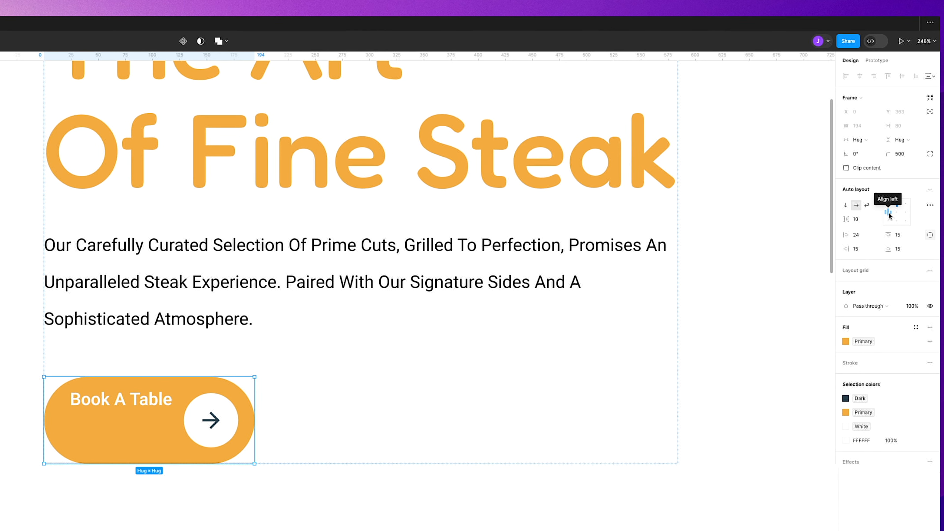
# - Align the button's contents left and vertically centred, and set the gap between text and arrow to 24
pyautogui.click(889, 215)
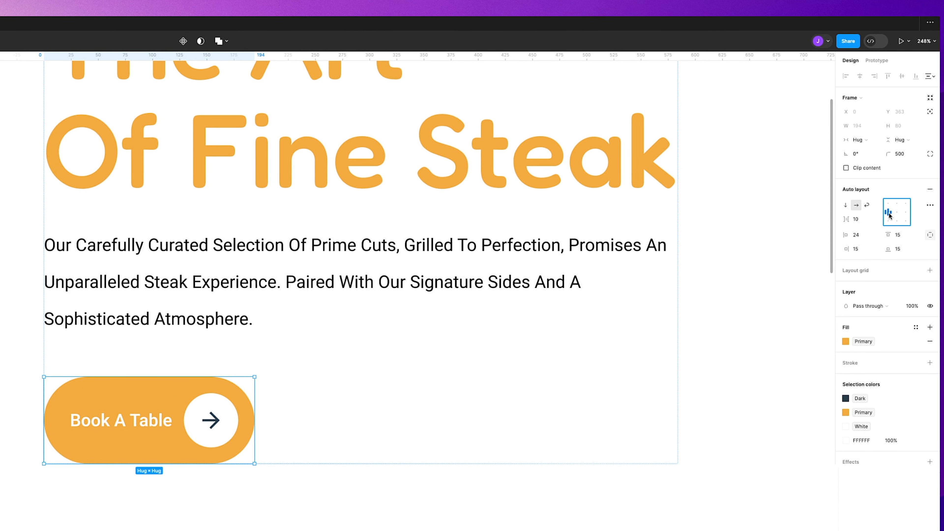
pyautogui.click(860, 219)
pyautogui.press('Return')
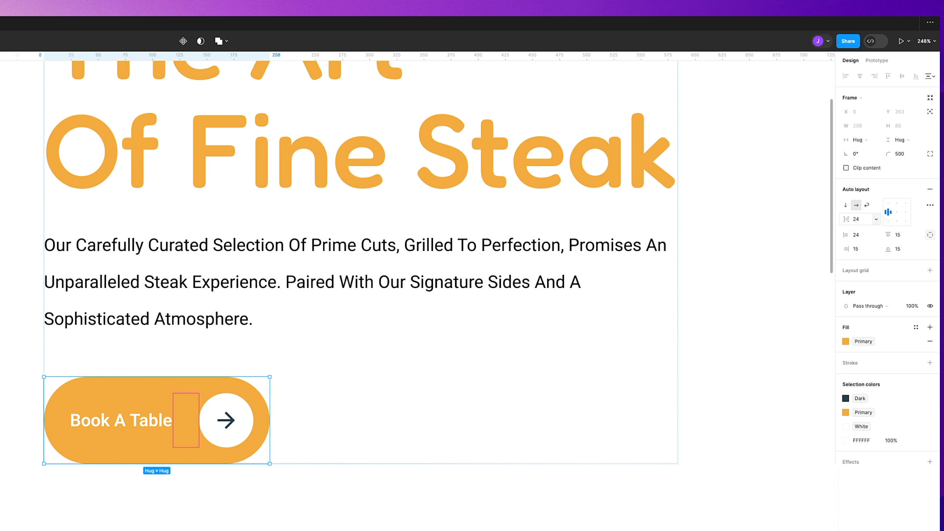
pyautogui.press('Escape')
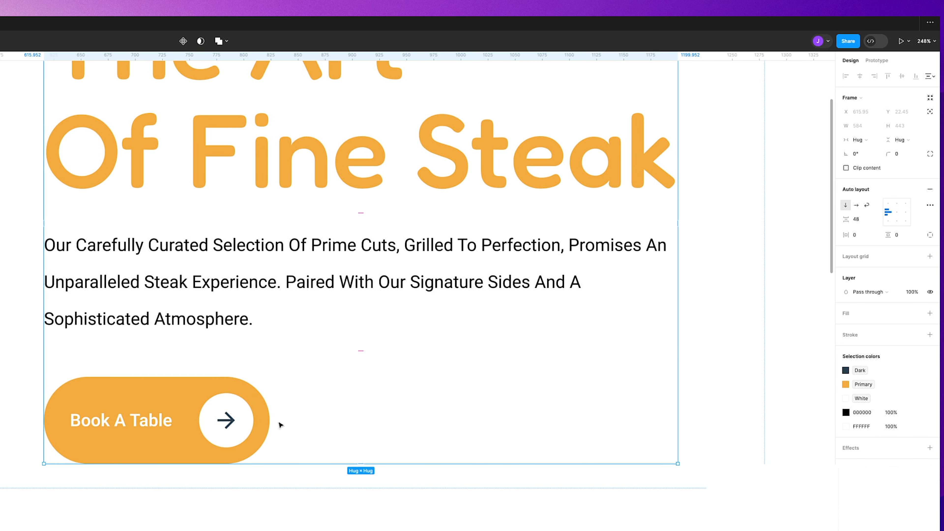
# - Resize the white arrow circle in the button to 35 by 35
pyautogui.click(233, 430)
pyautogui.click(233, 431)
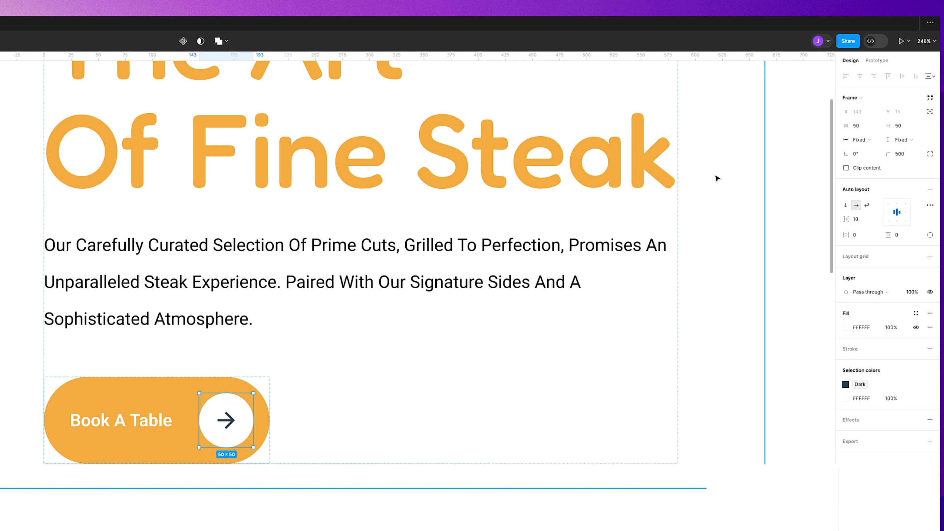
pyautogui.click(861, 126)
pyautogui.write('3')
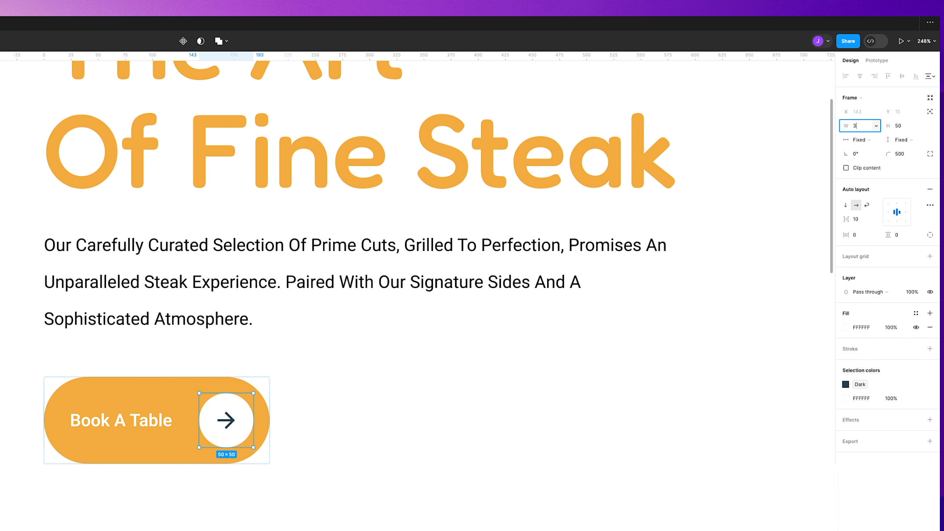
pyautogui.write('5')
pyautogui.press('Tab')
pyautogui.write('35')
pyautogui.press('Return')
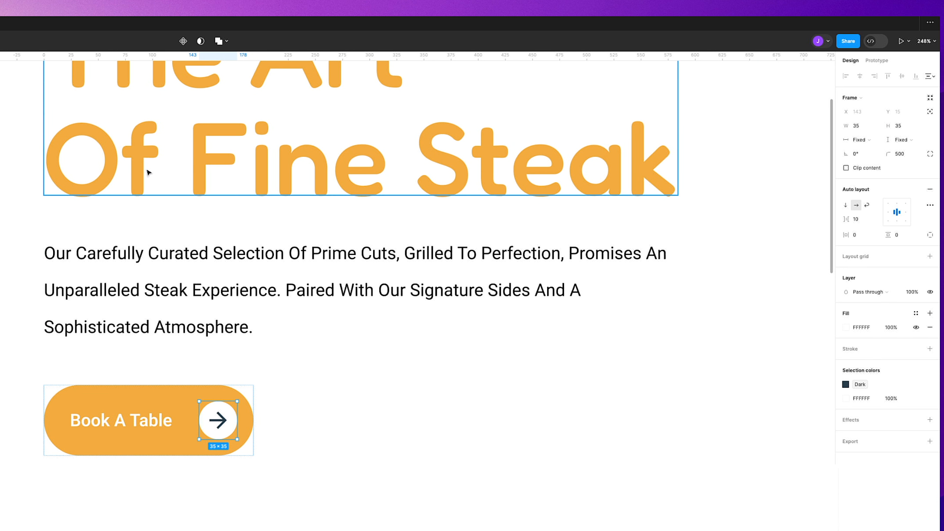
# - Scale the arrow icon inside the circle to a width of 18
pyautogui.press('Return')
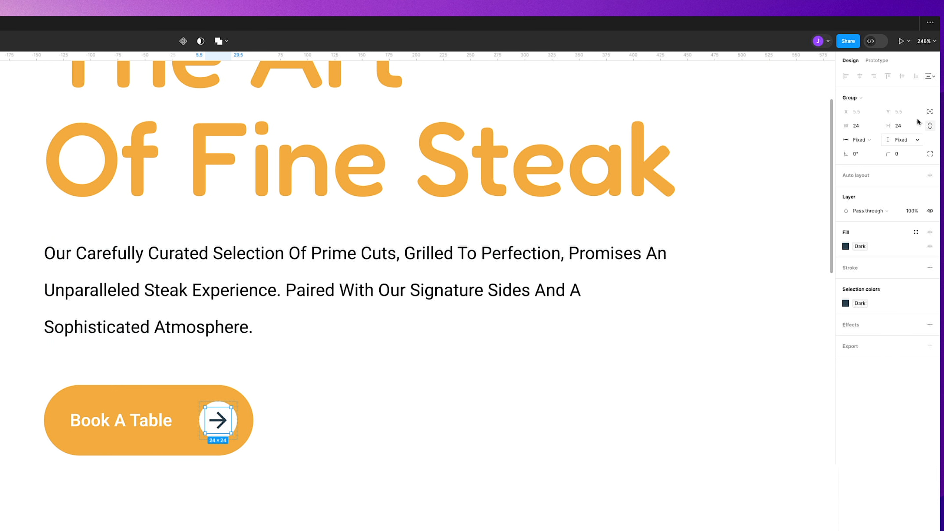
pyautogui.click(875, 125)
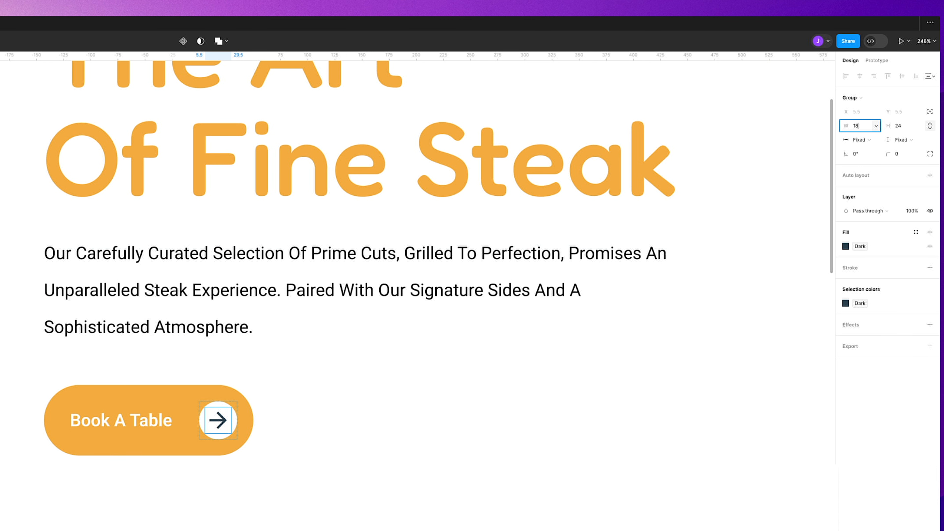
pyautogui.press('Return')
pyautogui.click(479, 386)
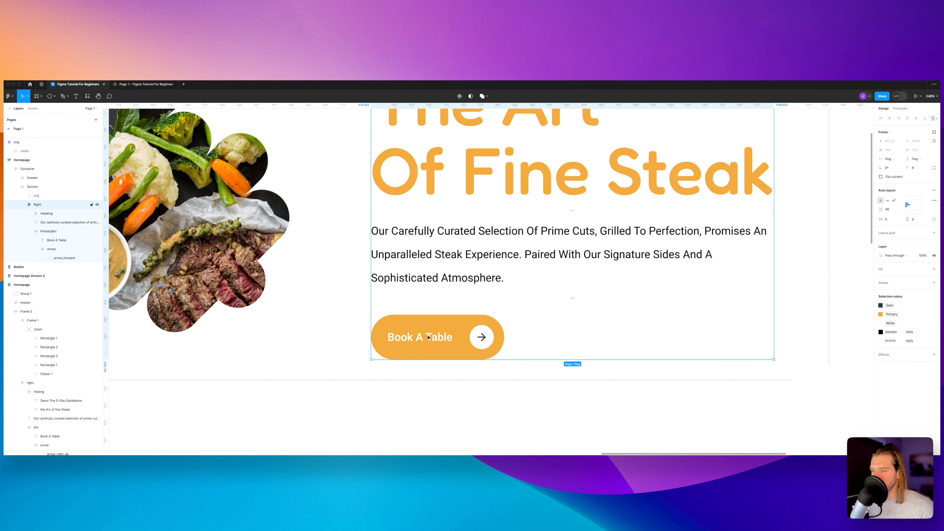
# - Set the gap between the "Book A Table" text and the arrow circle to 16
pyautogui.click(146, 423)
pyautogui.scroll(-5, 429, 336)
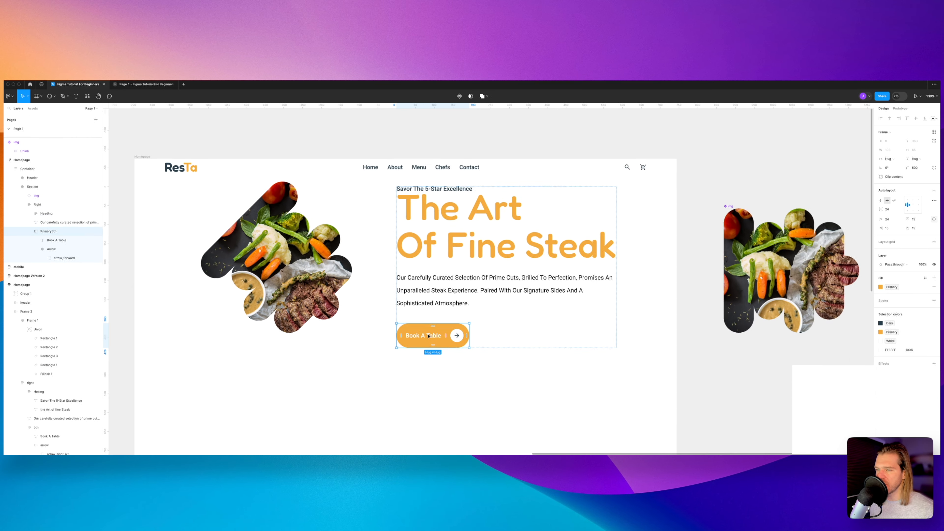
pyautogui.scroll(5, 429, 336)
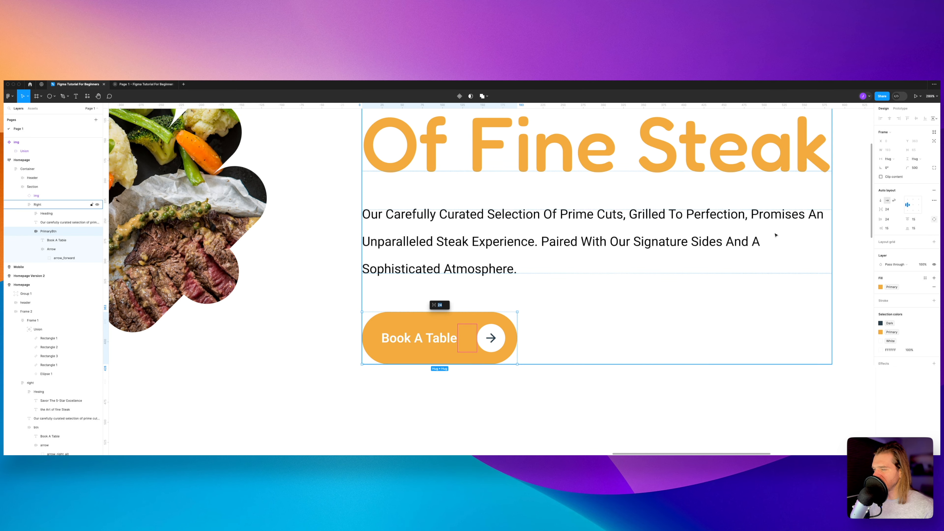
pyautogui.click(893, 220)
pyautogui.press('Escape')
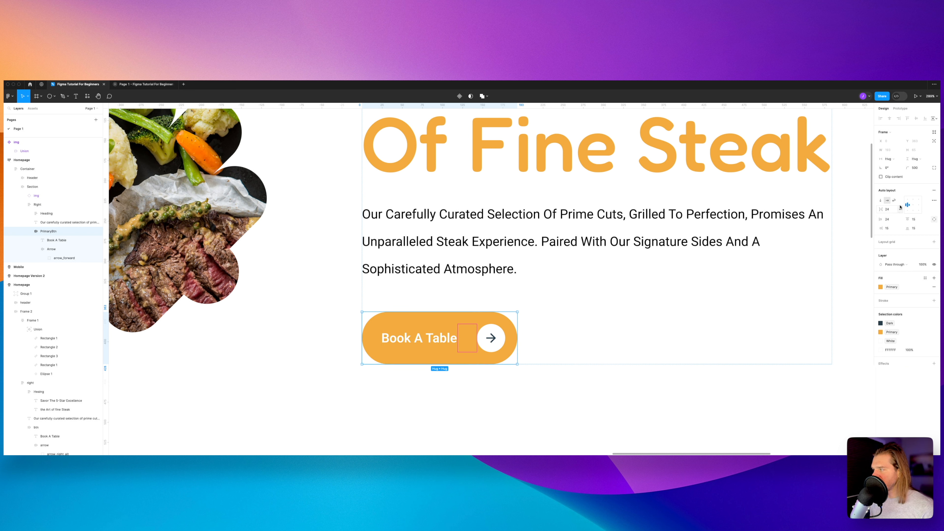
pyautogui.write('16')
pyautogui.press('Return')
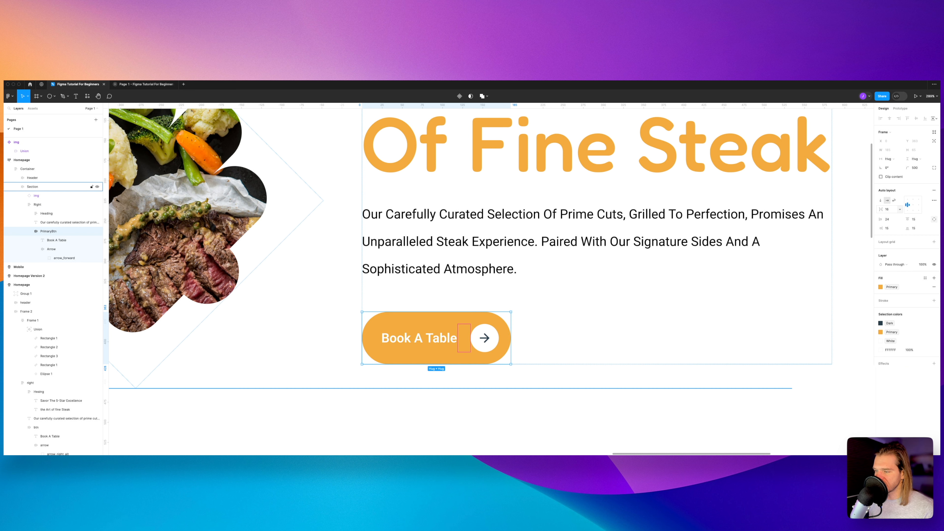
# - Set the "Book A Table" button's vertical padding to 8
pyautogui.click(589, 322)
pyautogui.click(462, 327)
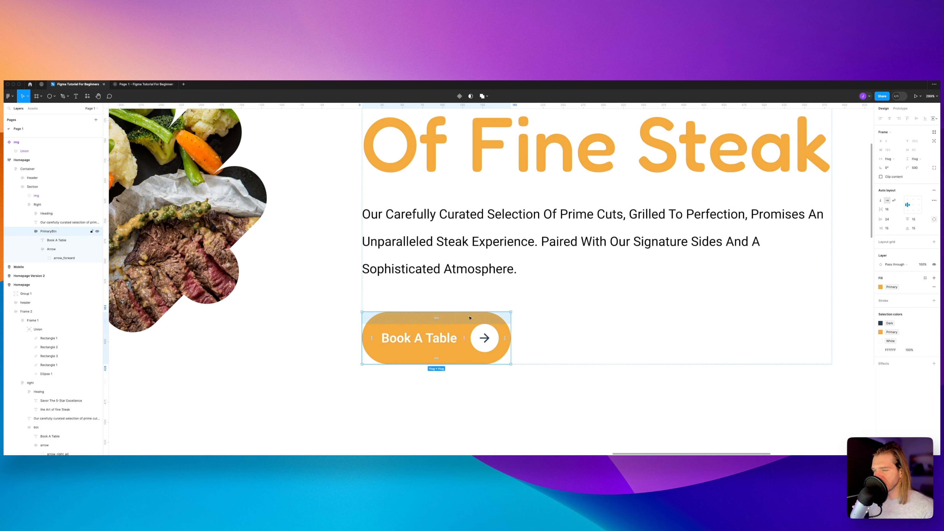
pyautogui.click(931, 220)
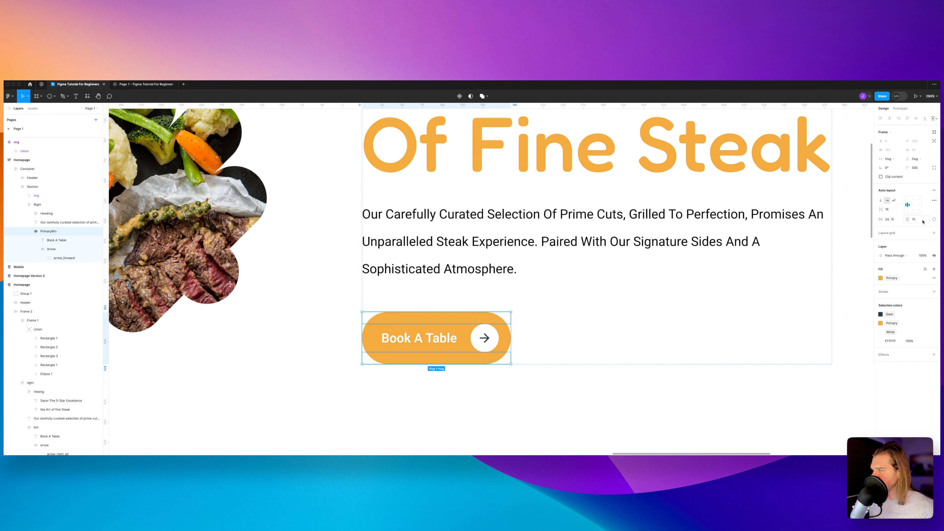
pyautogui.write('8')
pyautogui.press('Return')
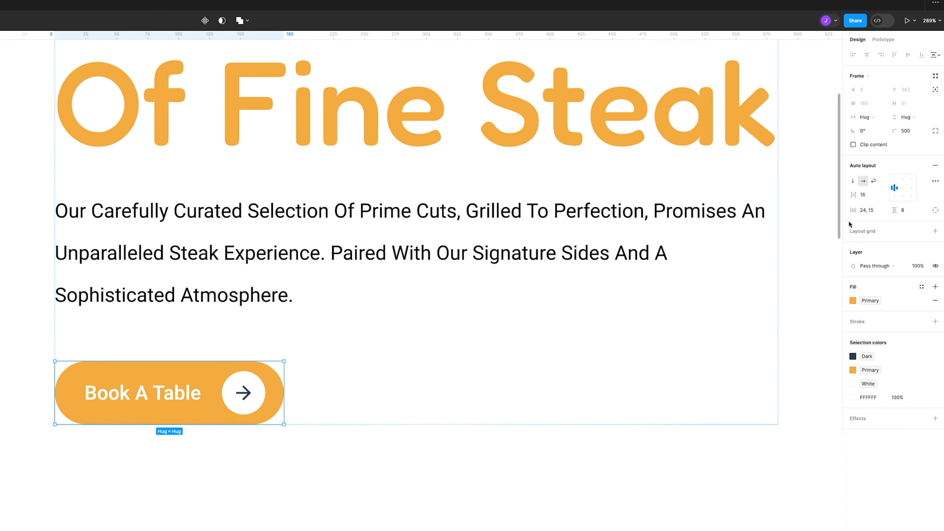
# - Give the "Book A Table" button individual paddings, with the right padding at 8
pyautogui.click(867, 211)
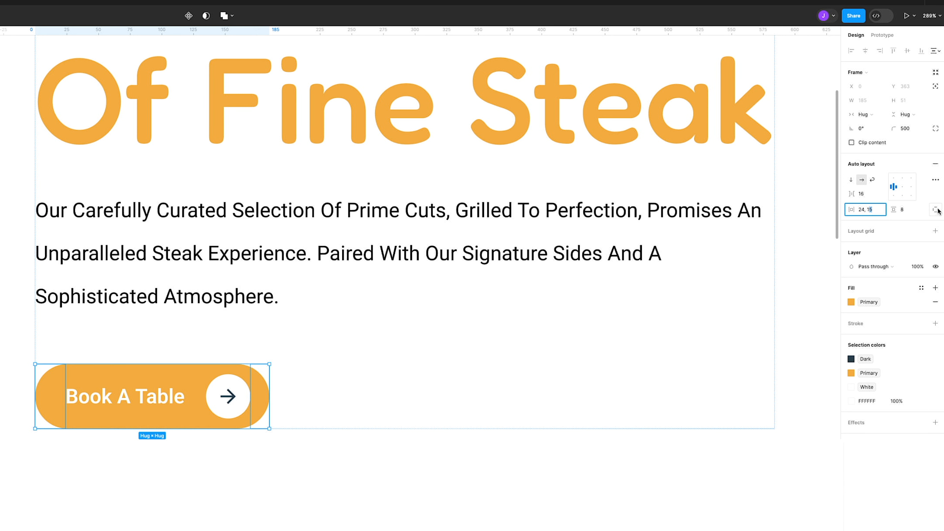
pyautogui.click(869, 212)
pyautogui.write('8')
pyautogui.press('Return')
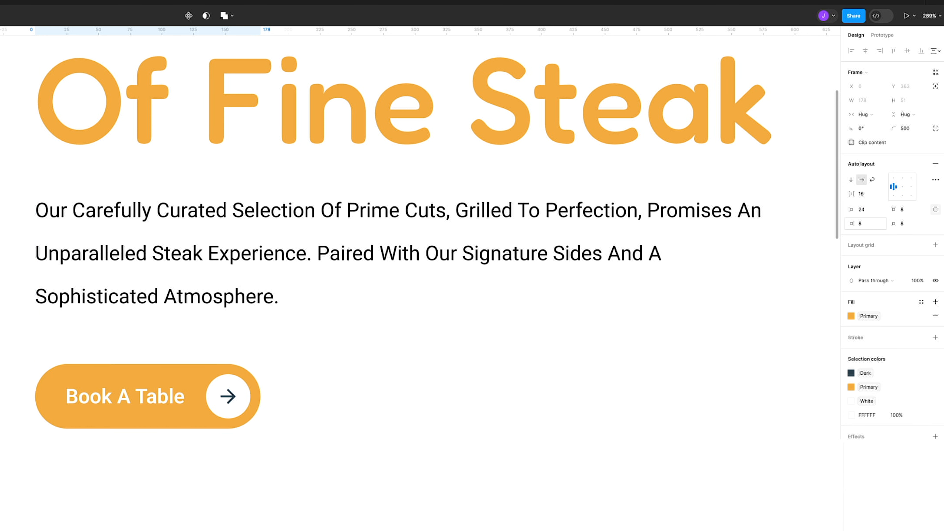
# - Search the plugins for "sha" and run Shadow Maker on the "Book A Table" button
pyautogui.click(417, 436)
pyautogui.scroll(-5, 180, 383)
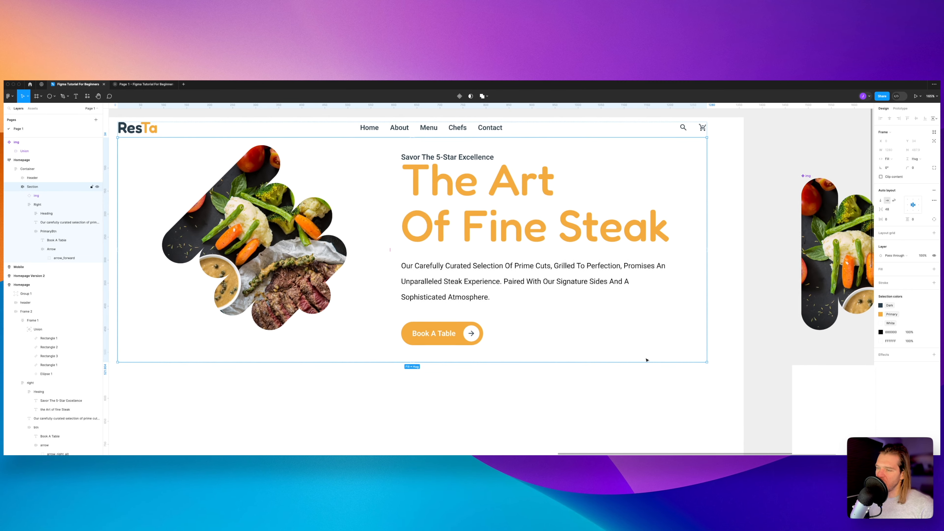
pyautogui.scroll(-3, 312, 294)
pyautogui.hscroll(3, 311, 294)
pyautogui.scroll(3, 453, 261)
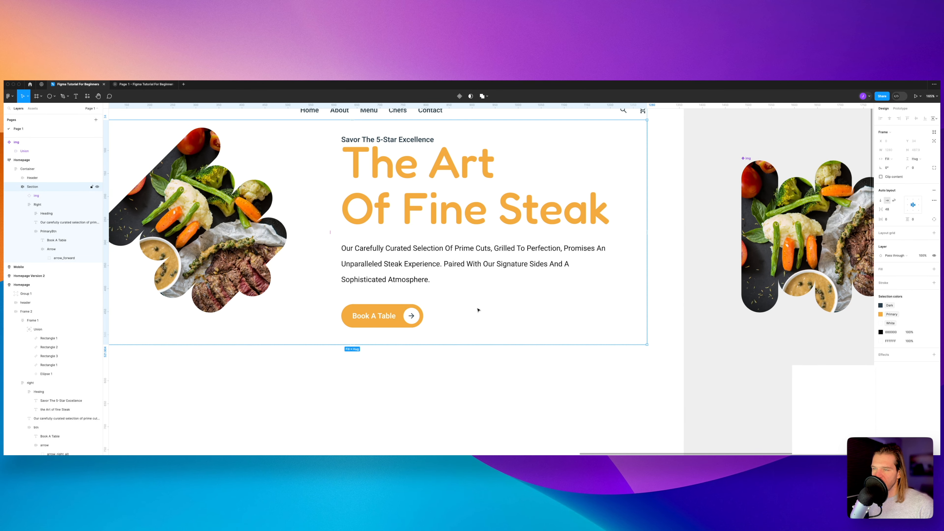
pyautogui.hscroll(-3, 454, 261)
pyautogui.scroll(-4, 410, 283)
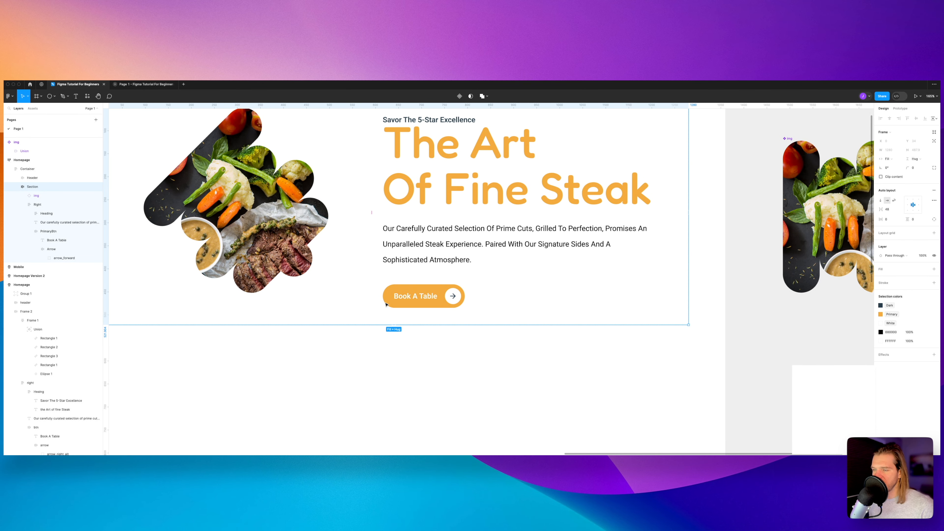
pyautogui.click(409, 288)
pyautogui.click(394, 301)
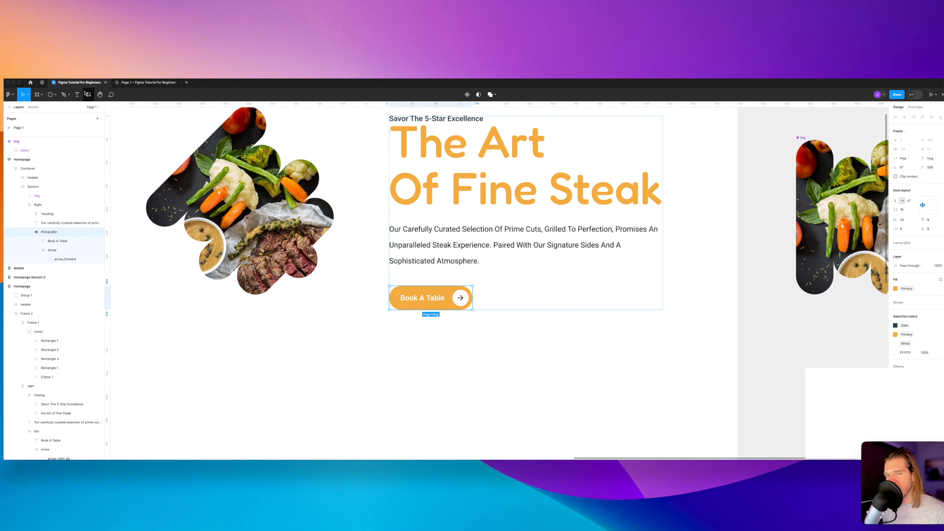
pyautogui.click(87, 95)
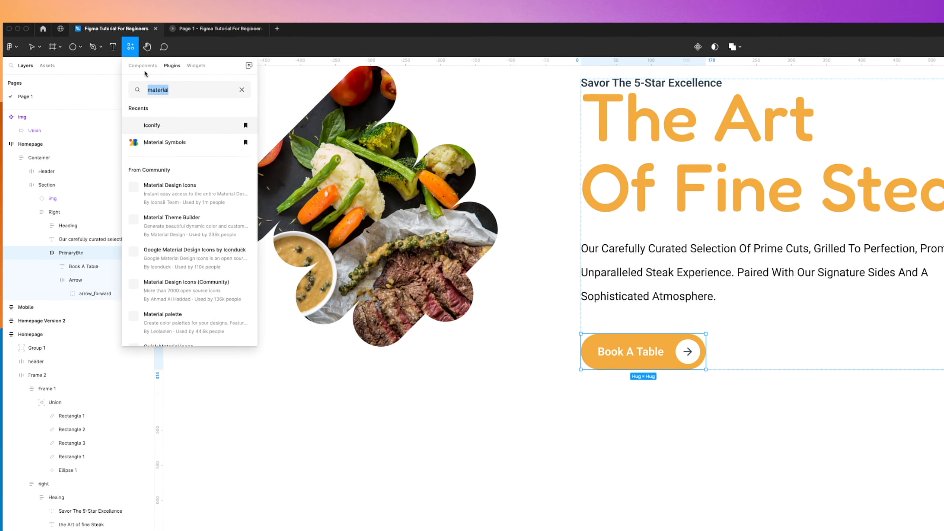
pyautogui.write('s')
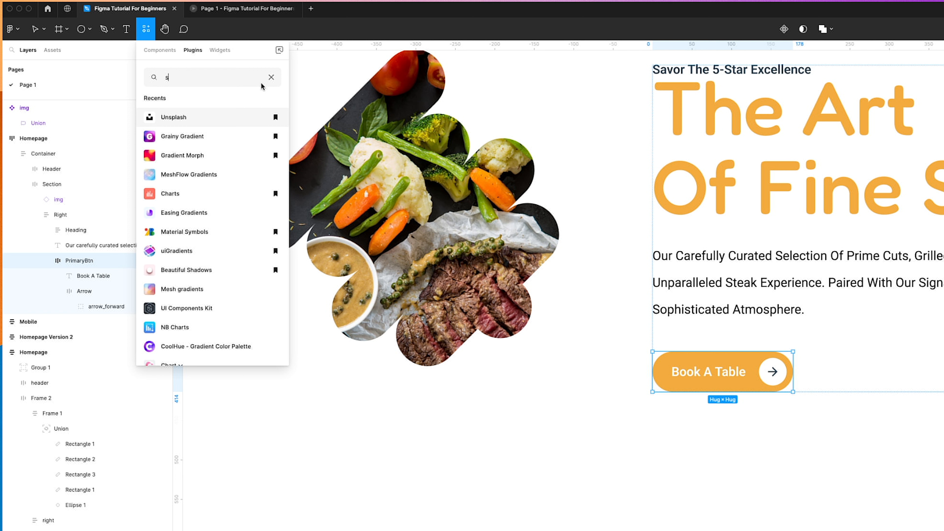
pyautogui.write('ha')
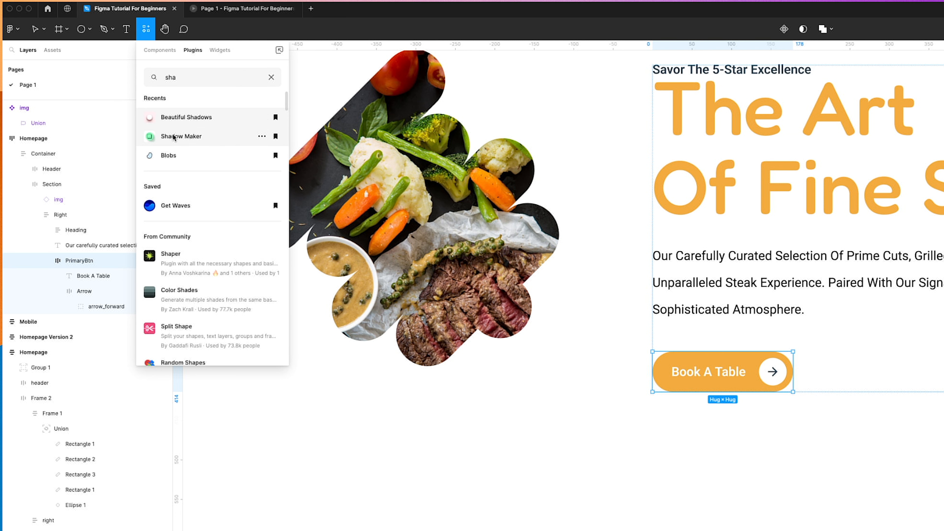
pyautogui.click(181, 136)
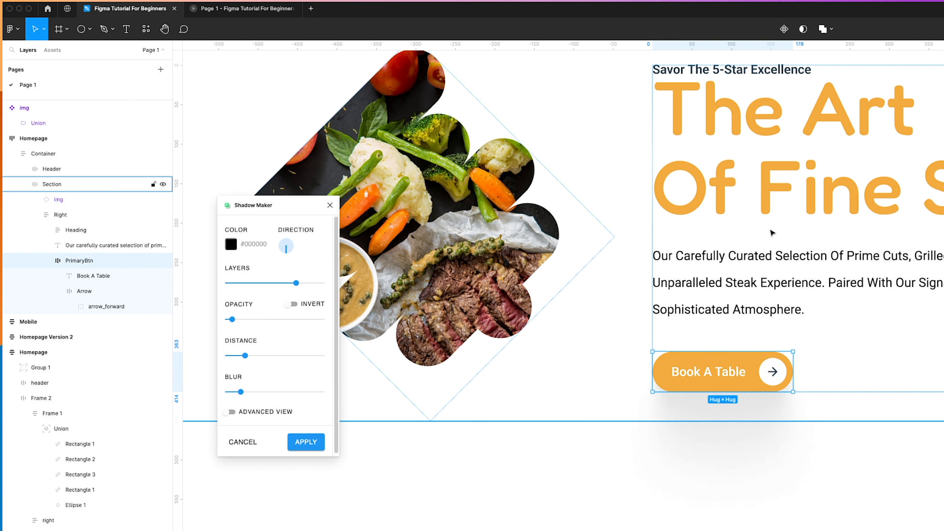
# - Angle the button's shadow downward and slightly to the right, shorten its distance, and apply it
pyautogui.click(289, 252)
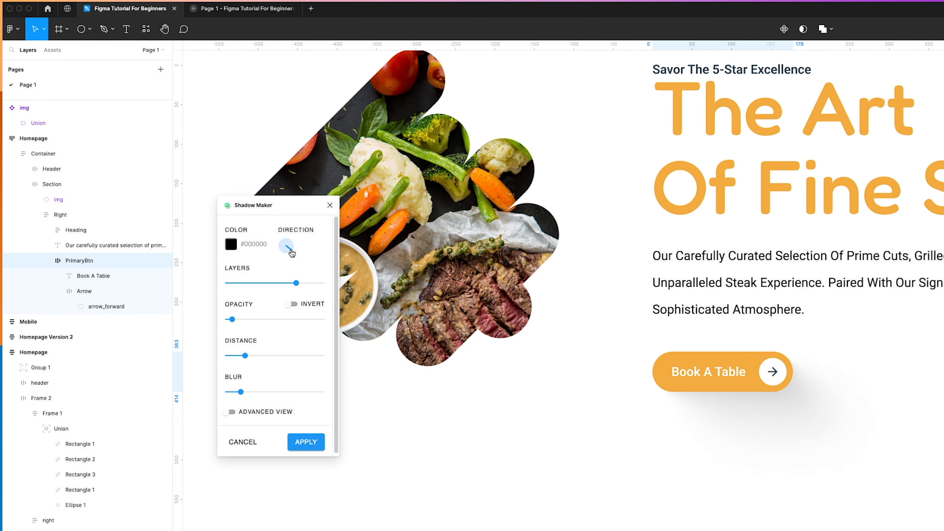
pyautogui.moveTo(245, 357); pyautogui.dragTo(232, 362)
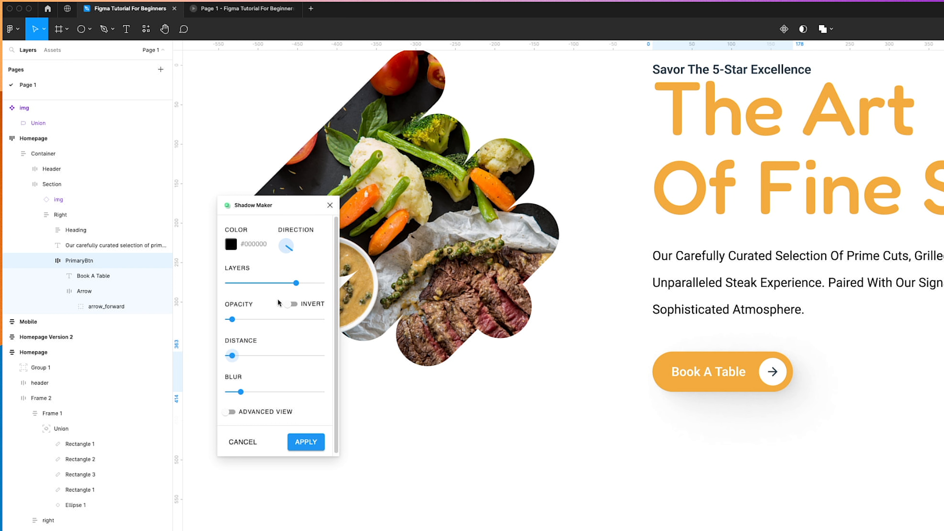
pyautogui.click(290, 255)
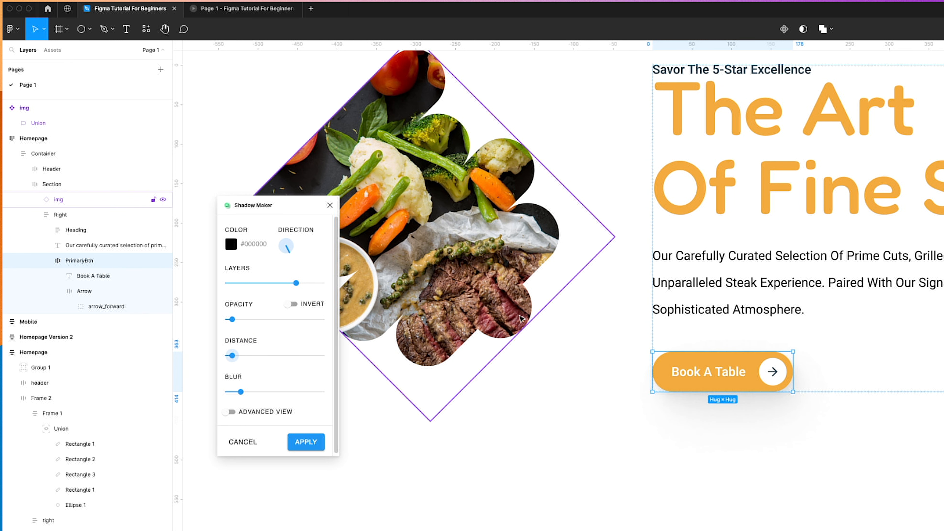
pyautogui.click(303, 442)
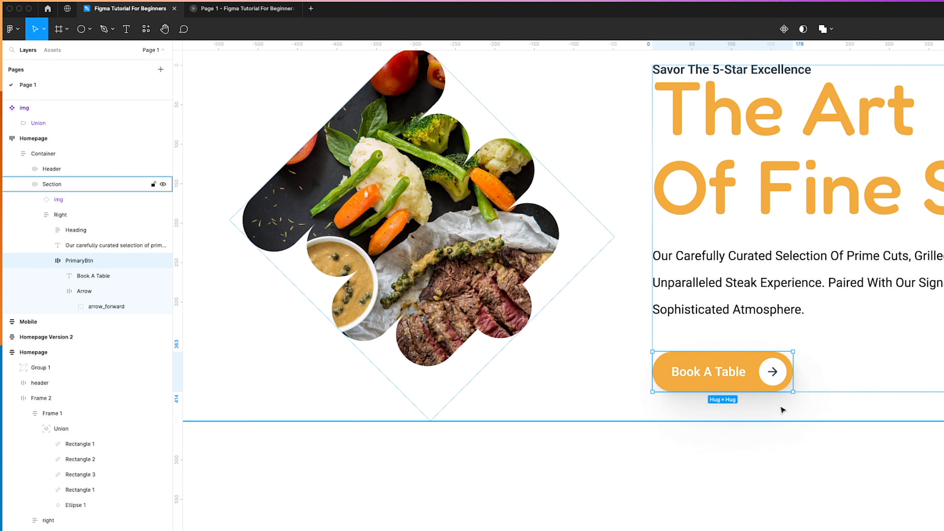
# - Apply a Shadow Maker shadow to the button's white arrow circle, angled toward the lower right with opacity 0.11
pyautogui.scroll(3, 769, 377)
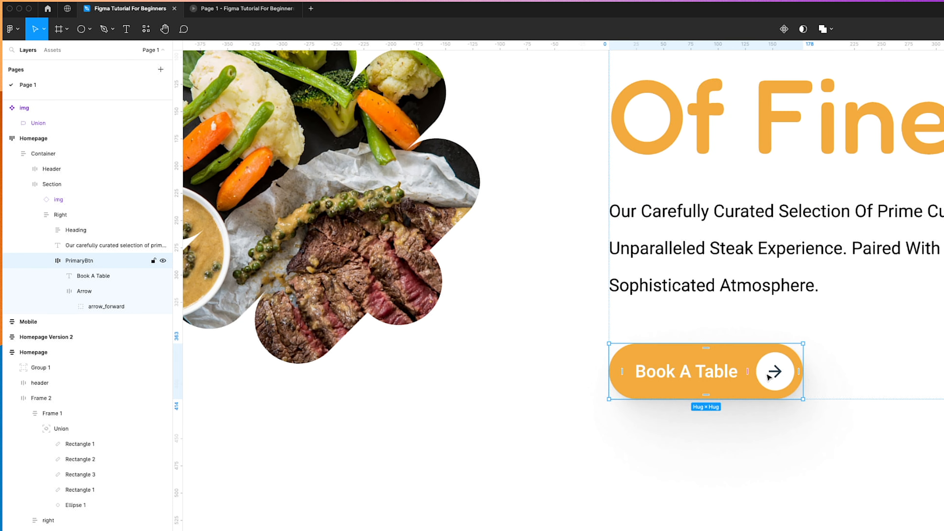
pyautogui.doubleClick(774, 372)
pyautogui.click(146, 30)
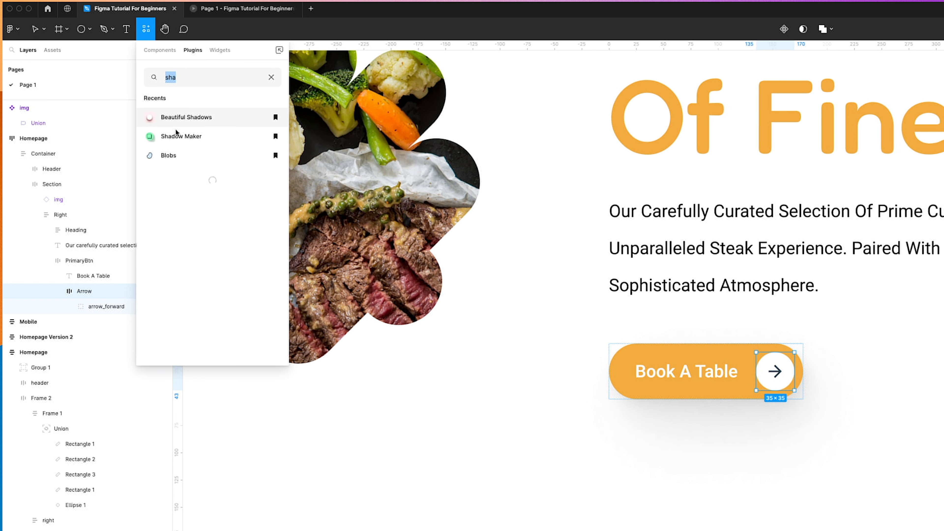
pyautogui.click(177, 136)
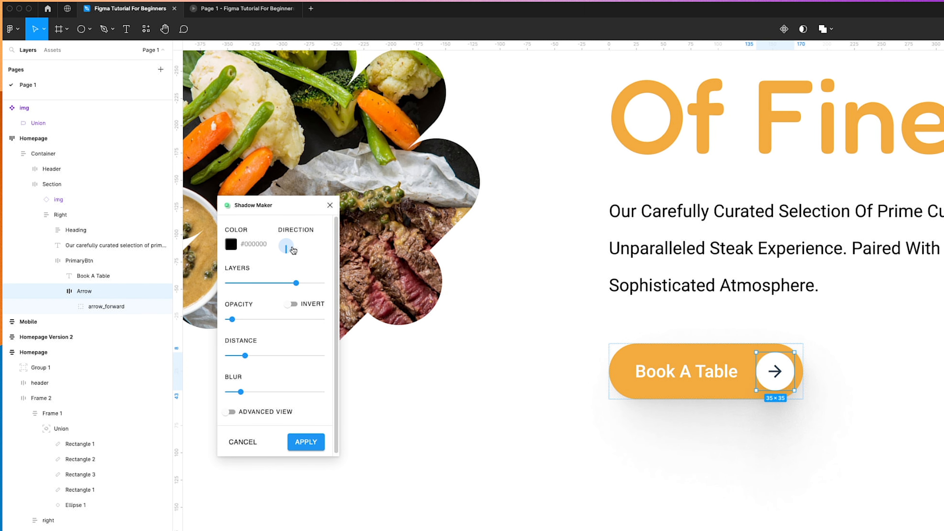
pyautogui.moveTo(293, 251); pyautogui.dragTo(293, 253)
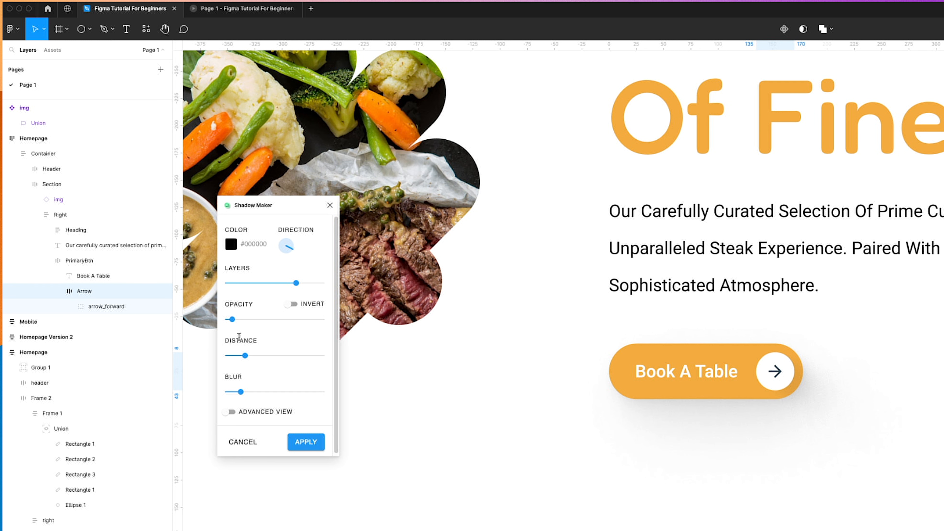
pyautogui.moveTo(232, 320); pyautogui.dragTo(236, 320)
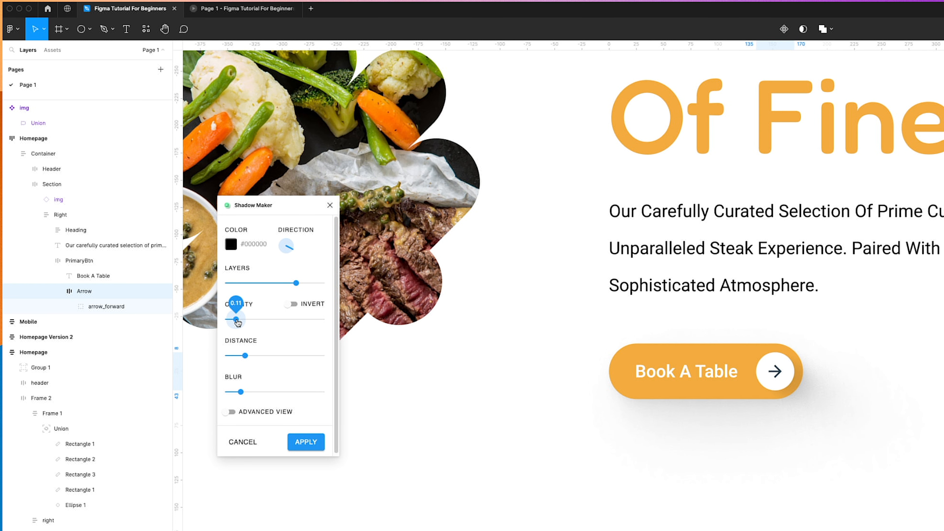
pyautogui.click(305, 445)
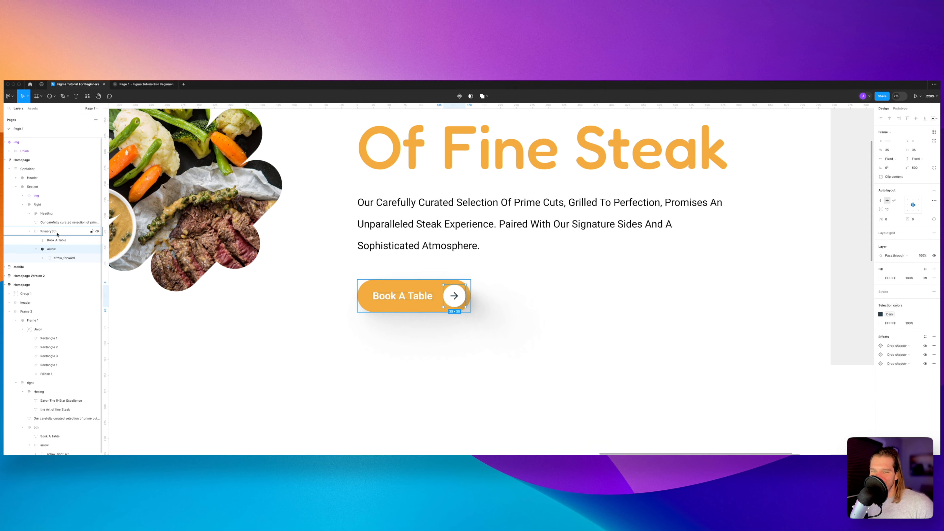
# - Clip the content of the PrimaryBtn frame so the arrow circle's shadow stays inside the button
pyautogui.click(58, 232)
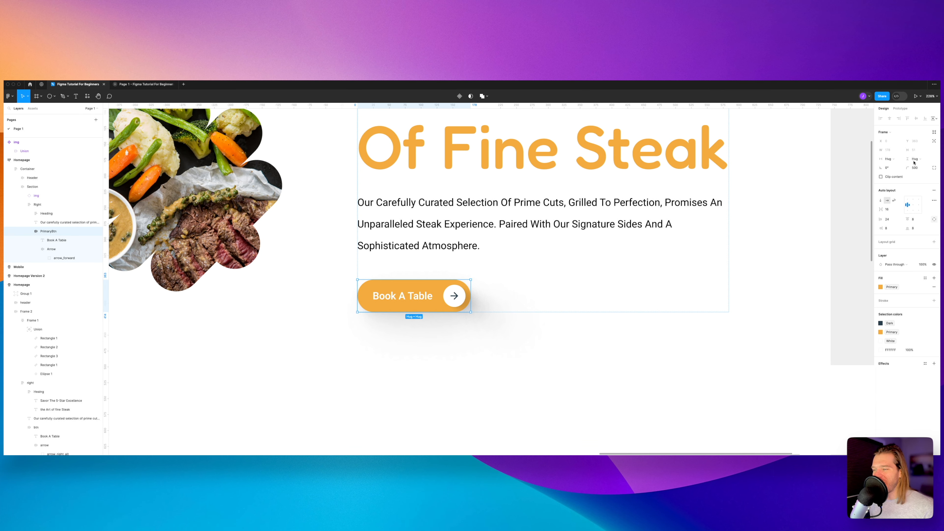
pyautogui.click(881, 177)
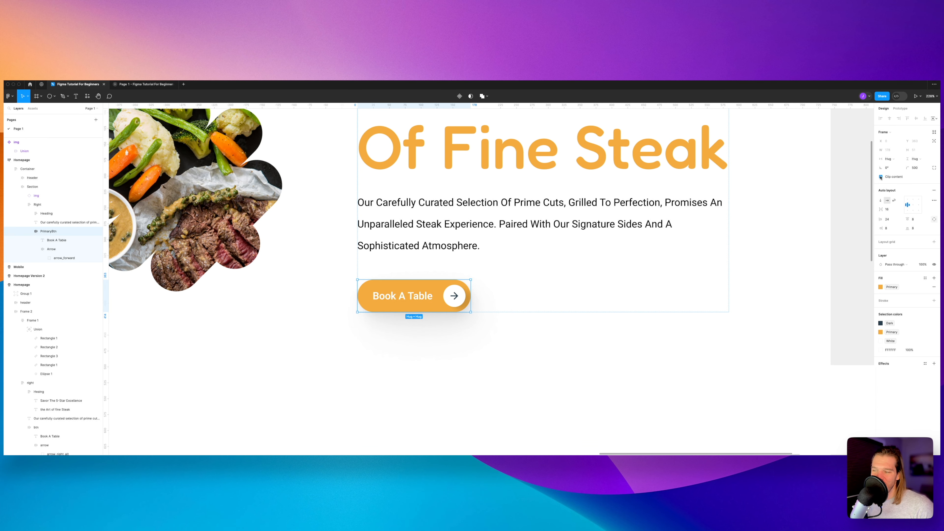
pyautogui.click(525, 288)
pyautogui.scroll(-5, 525, 289)
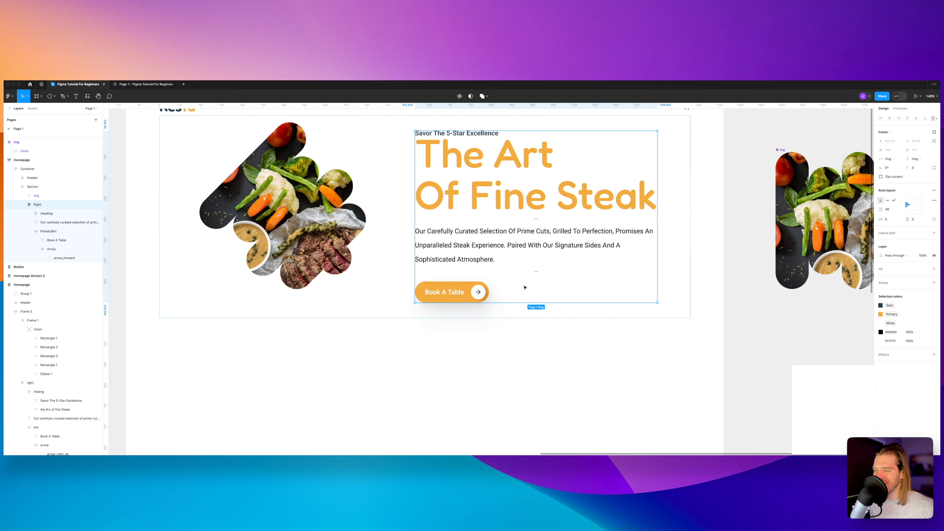
pyautogui.scroll(5, 476, 312)
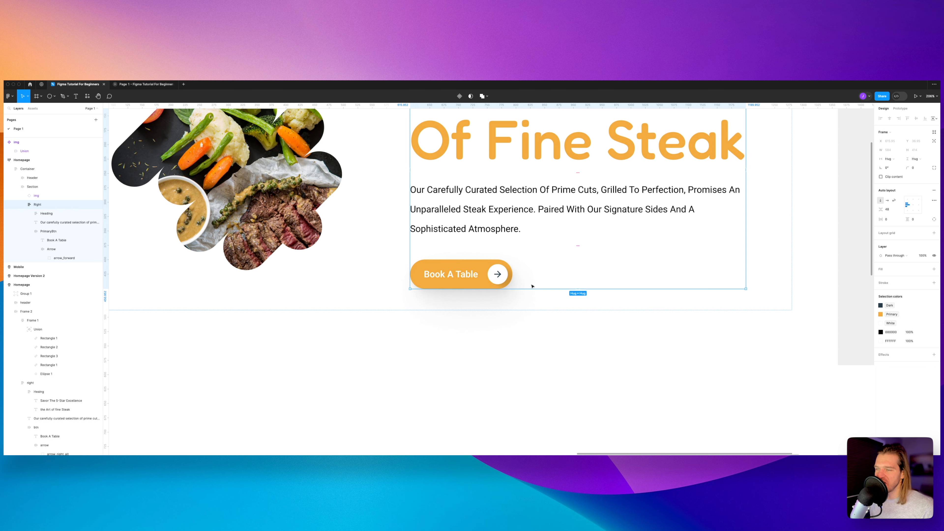
pyautogui.scroll(2, 533, 286)
pyautogui.scroll(-6, 533, 285)
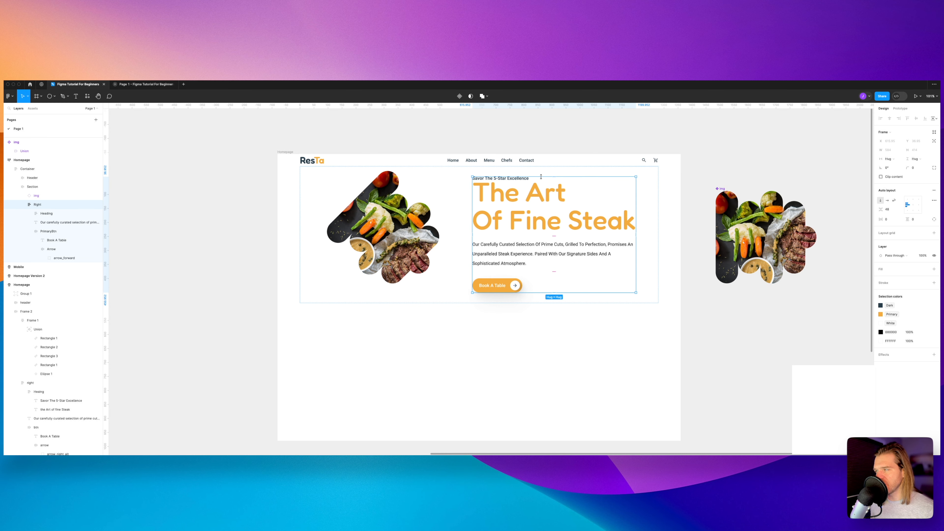
# - Set the Homepage frame's height to hug its contents
pyautogui.press('Escape')
pyautogui.scroll(-1, 425, 202)
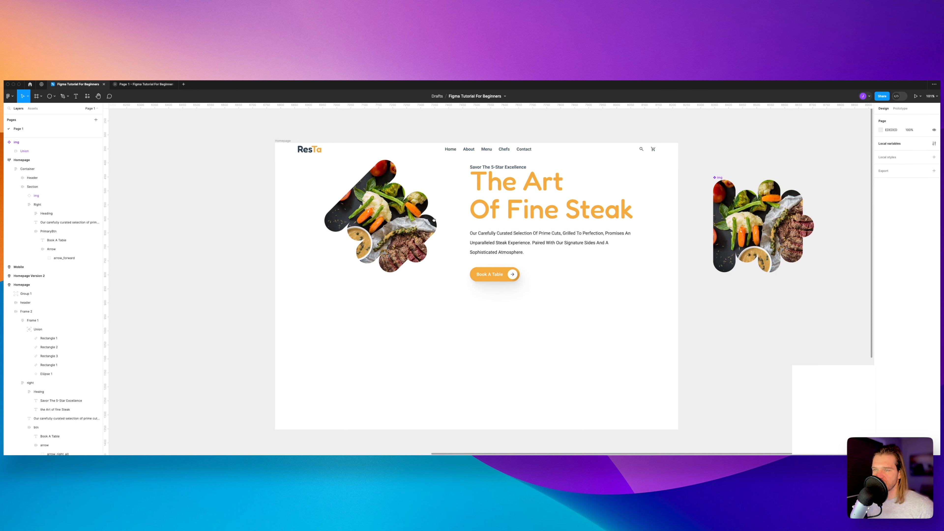
pyautogui.click(287, 138)
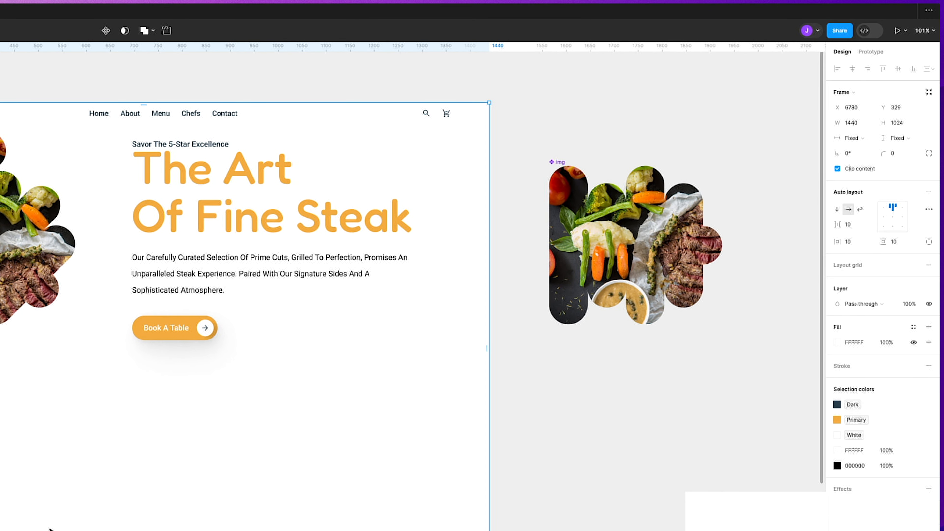
pyautogui.click(899, 138)
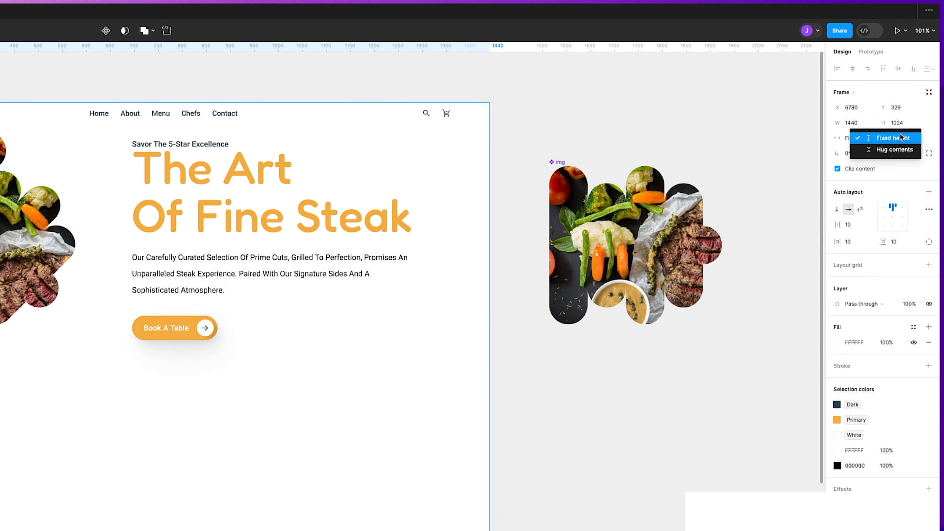
pyautogui.click(900, 149)
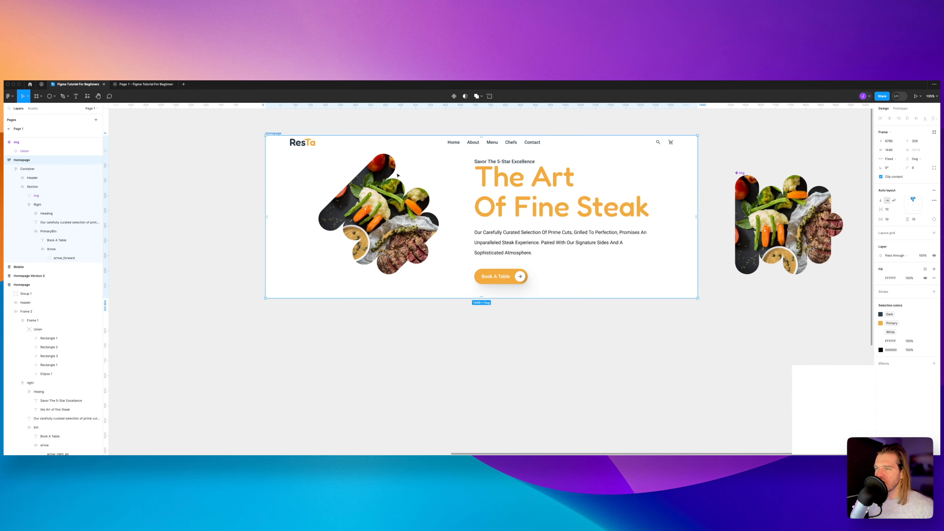
# - Try a gap of 48 between the header and hero Section in the Container, and settle on 96
pyautogui.hotkey('shift', '2')
pyautogui.moveTo(608, 178); pyautogui.dragTo(557, 183)
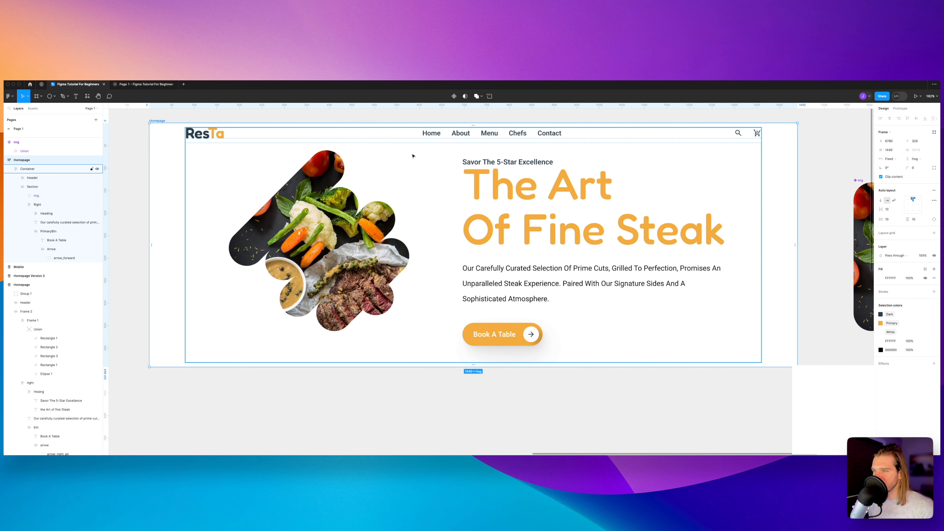
pyautogui.click(403, 159)
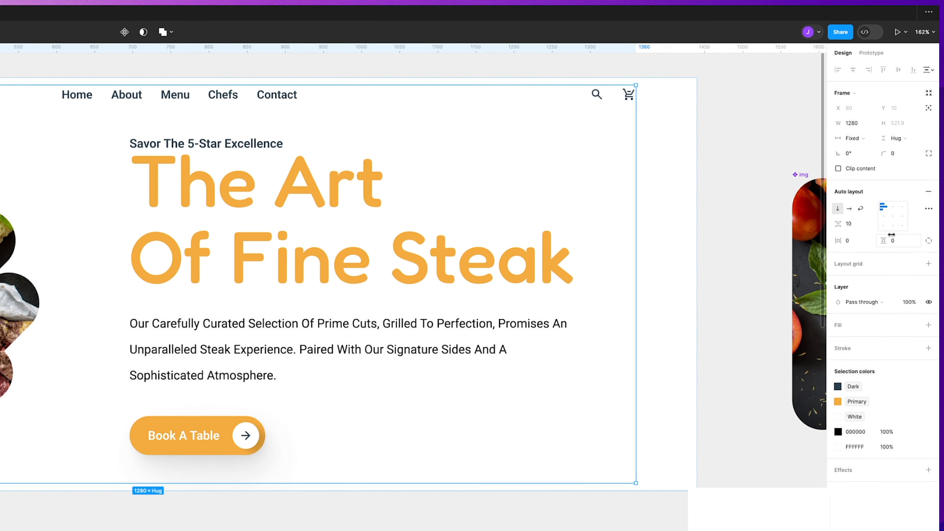
pyautogui.click(850, 224)
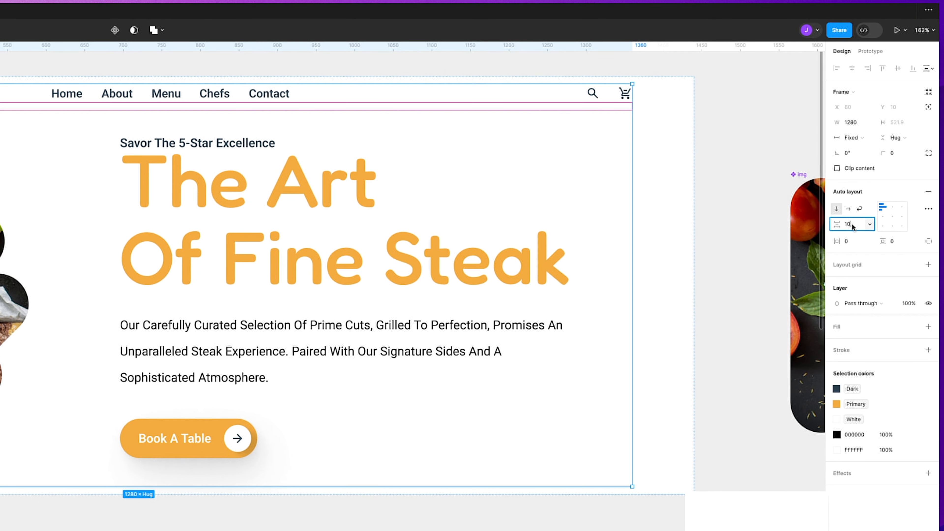
pyautogui.write('48')
pyautogui.press('Return')
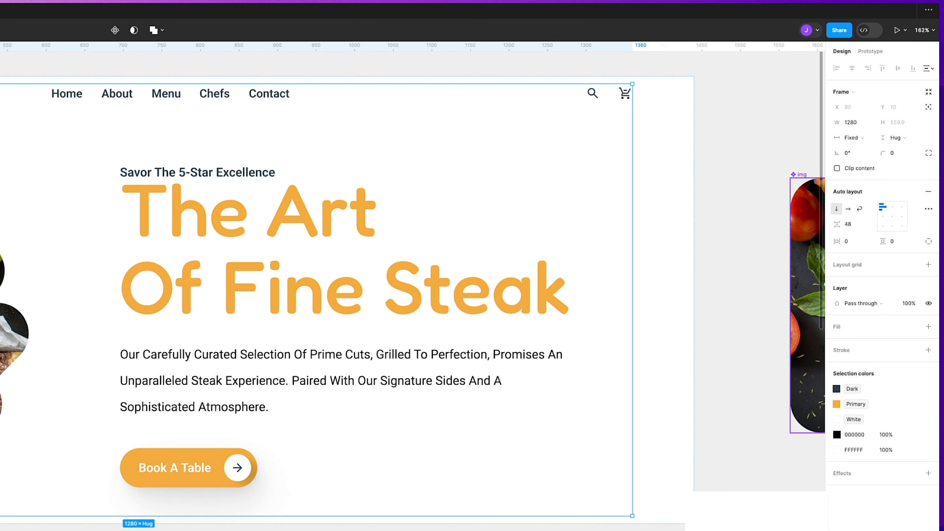
pyautogui.click(850, 224)
pyautogui.write('96')
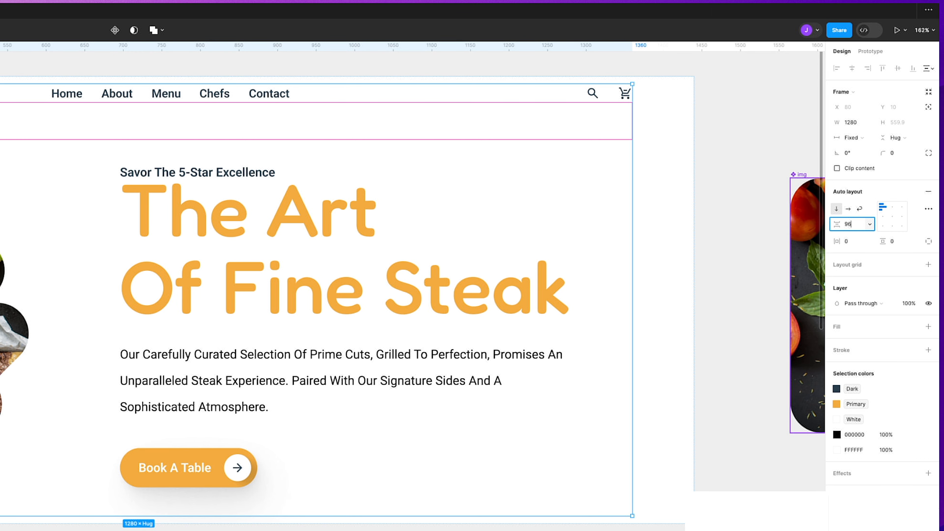
pyautogui.press('Return')
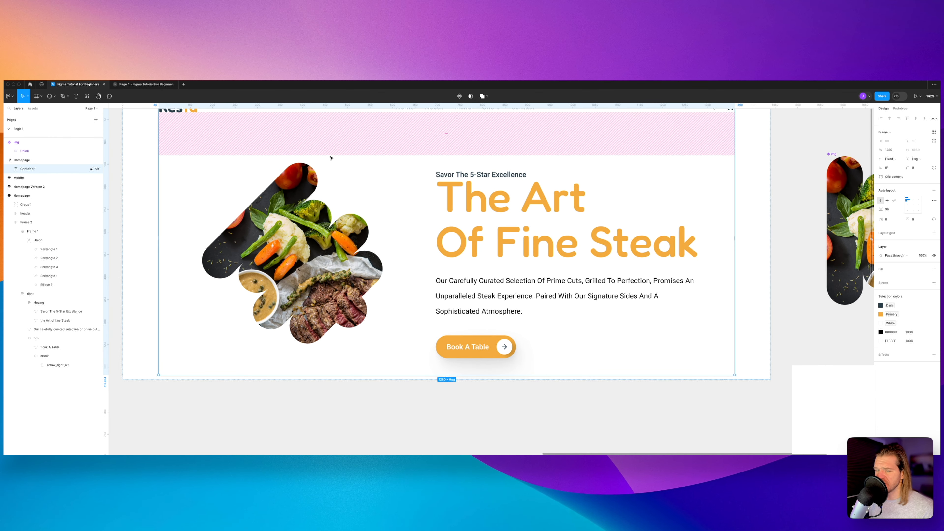
# - Measure the distance from the PrimaryBtn frame to the bottom edge of the hero Section
pyautogui.click(337, 436)
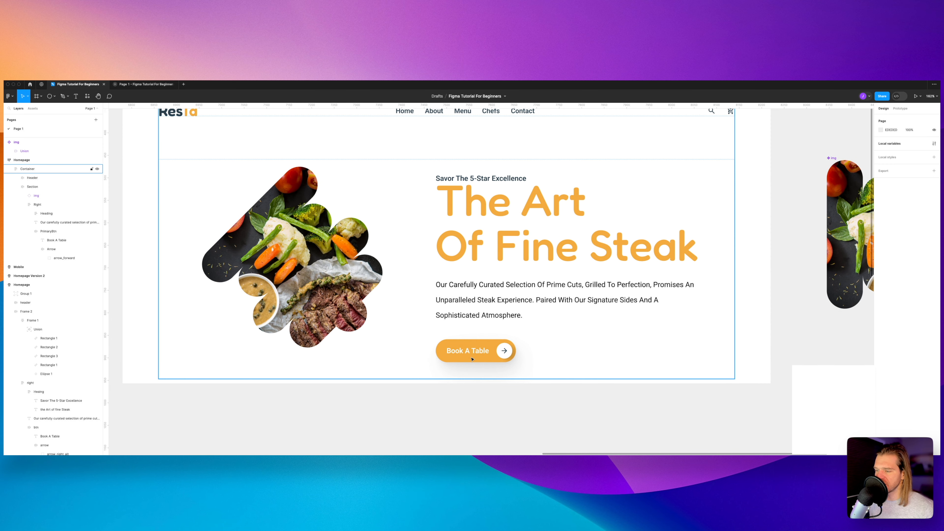
pyautogui.click(469, 365)
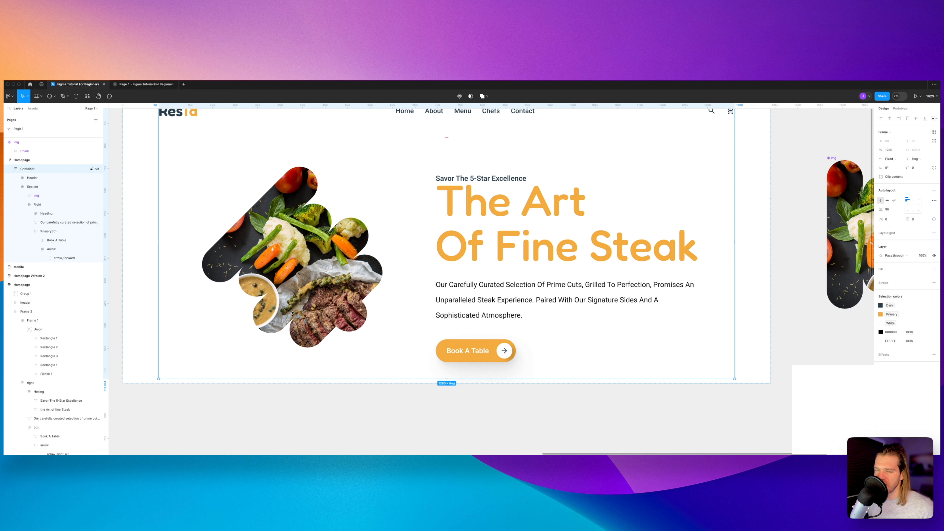
pyautogui.click(277, 276)
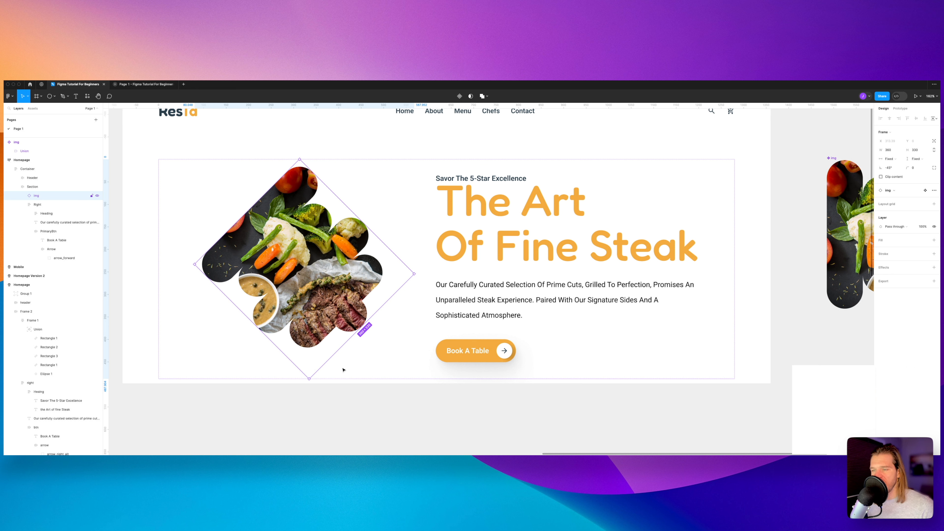
pyautogui.doubleClick(470, 366)
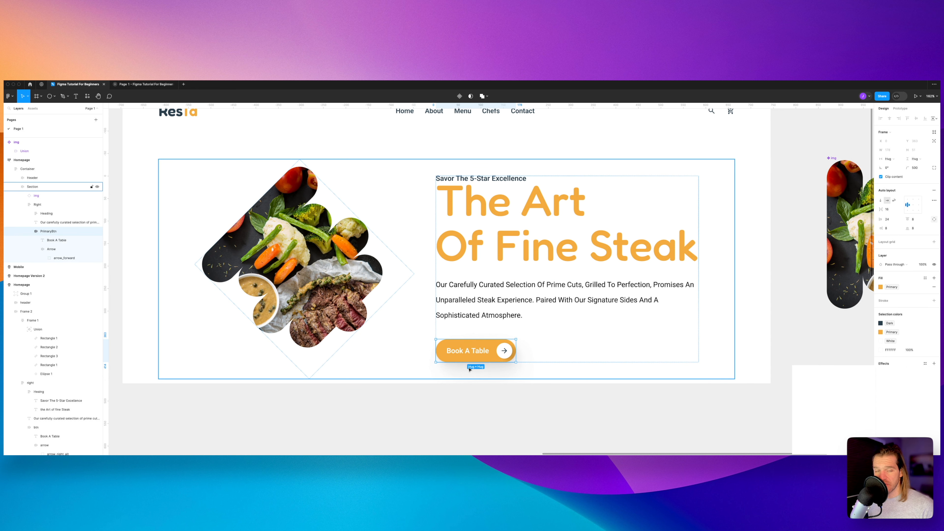
pyautogui.press('alt')
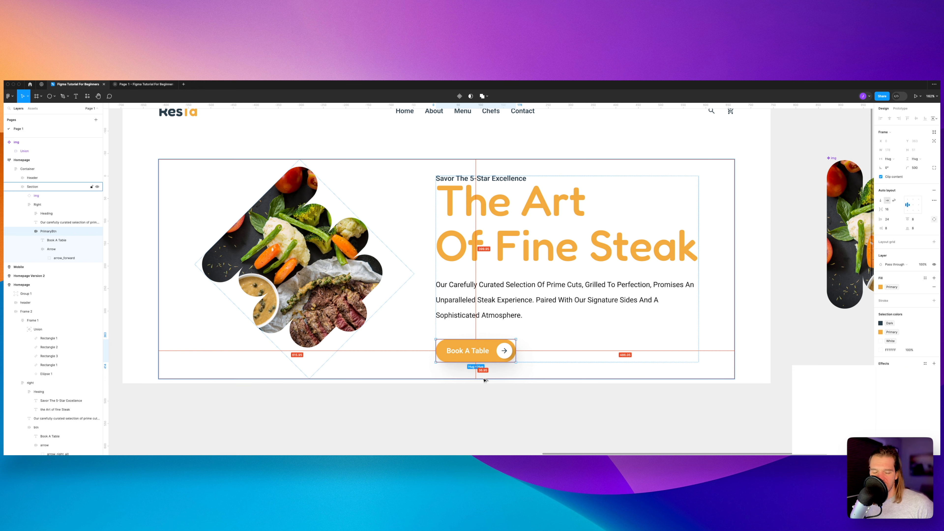
# - Switch to the Calculator app and subtract the measured space below the button from the 96 gap, closing the calculator when done
pyautogui.press('super+space')
pyautogui.write('c')
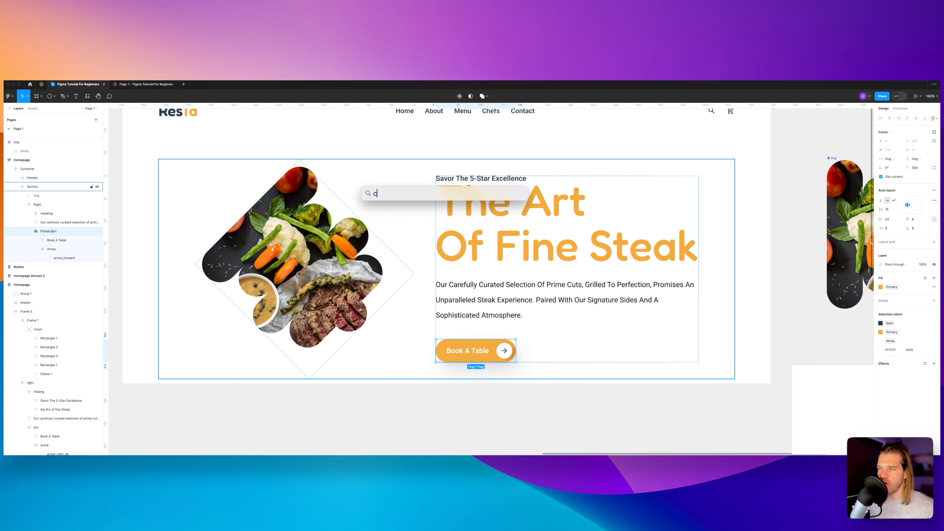
pyautogui.write('al')
pyautogui.press('Return')
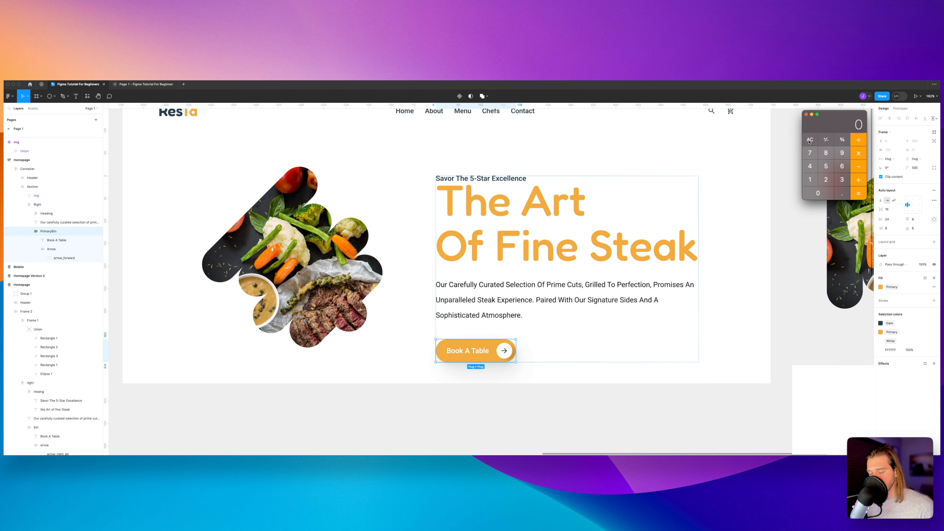
pyautogui.write('99-39=')
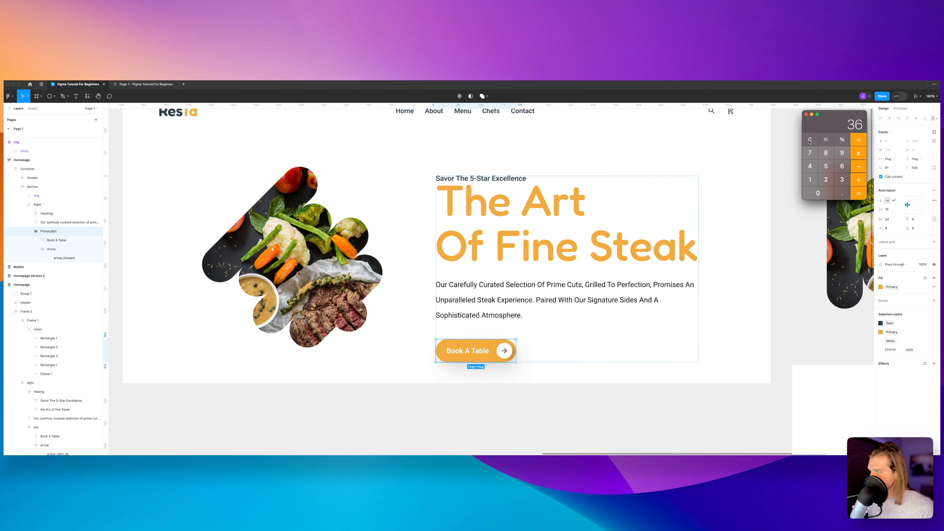
pyautogui.click(806, 115)
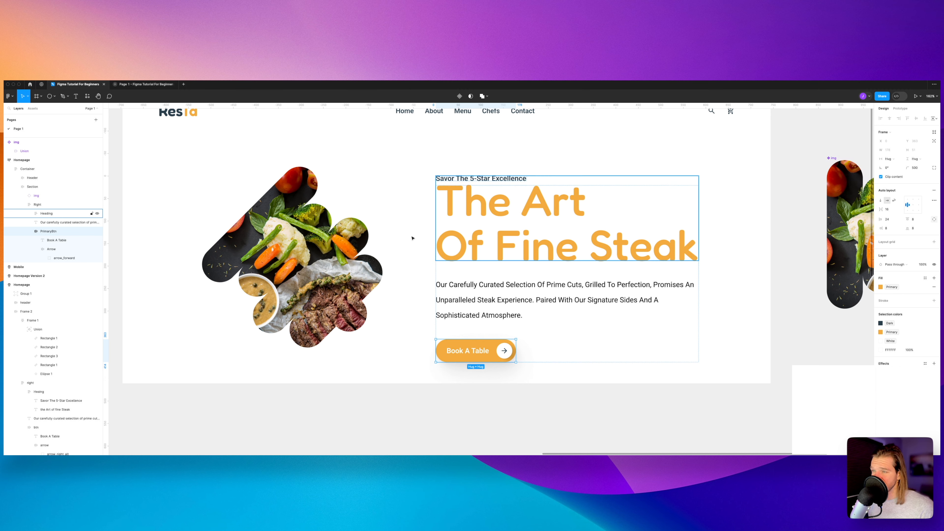
# - Set the Container's bottom padding to 60, leaving its other paddings at 0
pyautogui.hotkey('shift', 'Return')
pyautogui.hotkey('shift', 'Return')
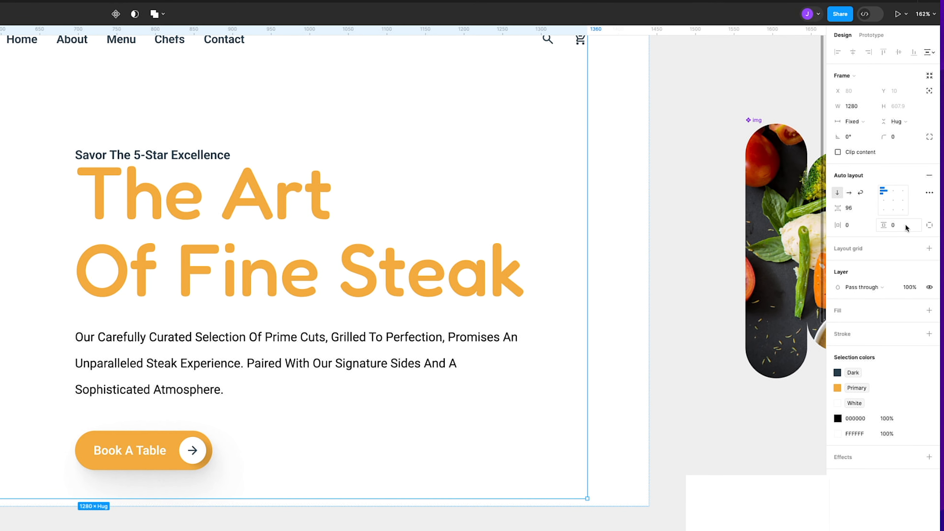
pyautogui.click(924, 225)
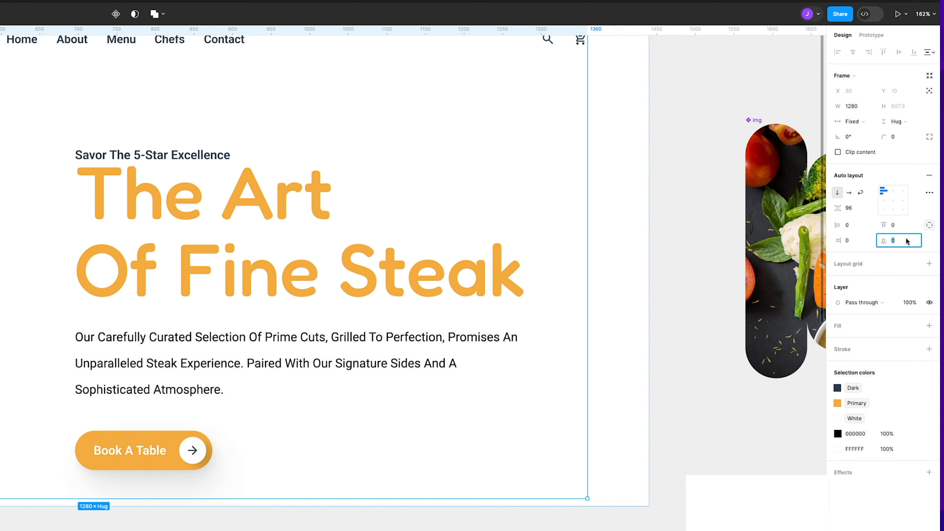
pyautogui.write('60')
pyautogui.press('Return')
pyautogui.scroll(-3, 131, 263)
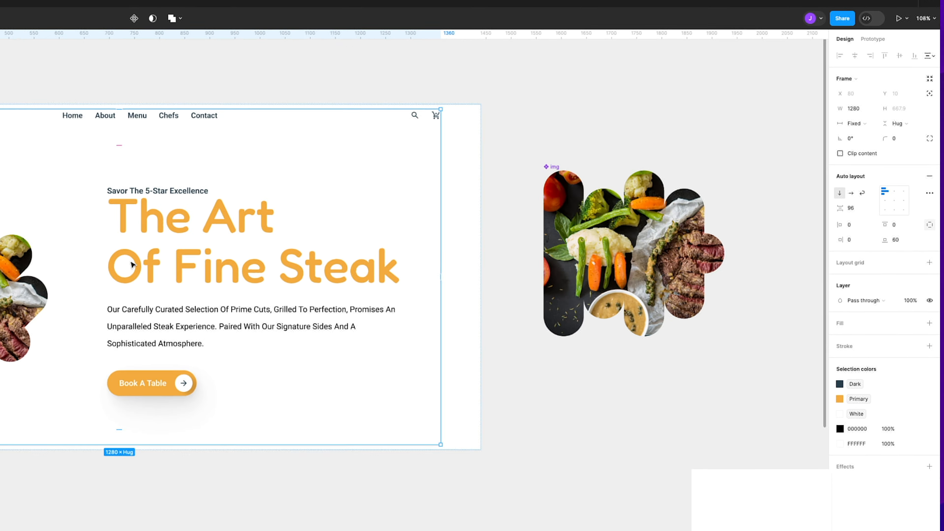
# - Move the main img component from beside the Homepage frame to the empty canvas above it
pyautogui.scroll(-1, 131, 263)
pyautogui.click(547, 167)
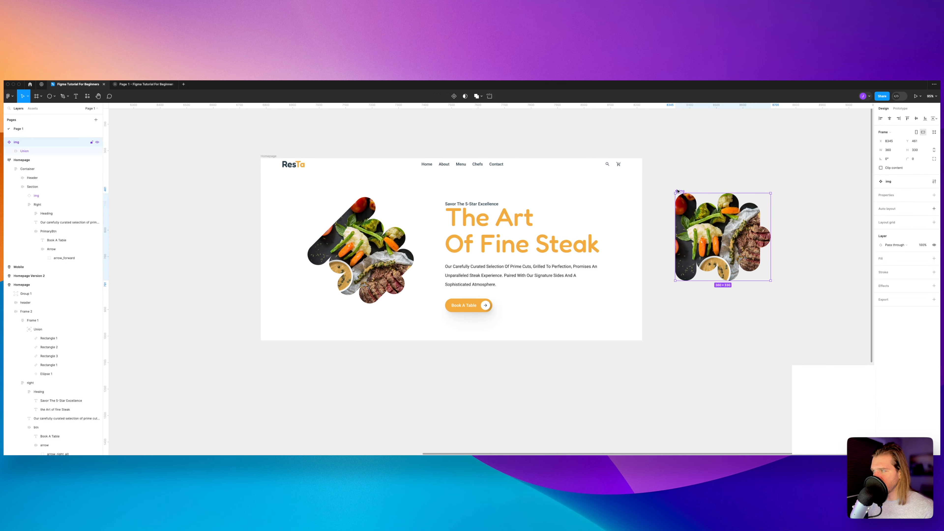
pyautogui.moveTo(723, 237); pyautogui.dragTo(569, 144)
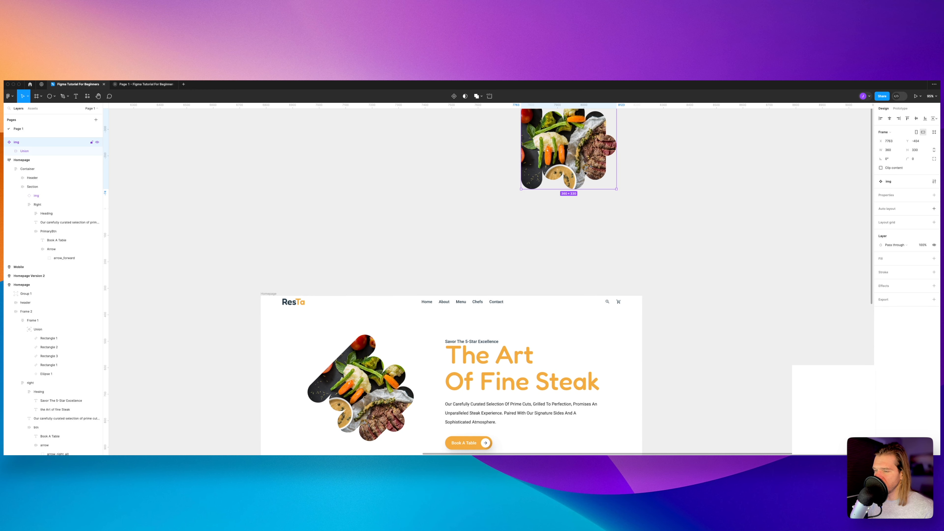
pyautogui.click(647, 299)
pyautogui.scroll(-5, 647, 300)
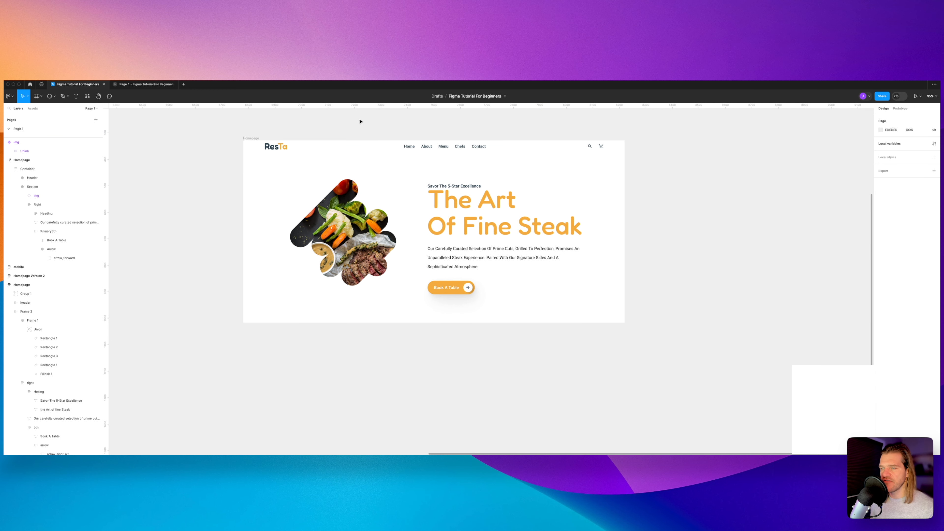
pyautogui.scroll(5, 360, 122)
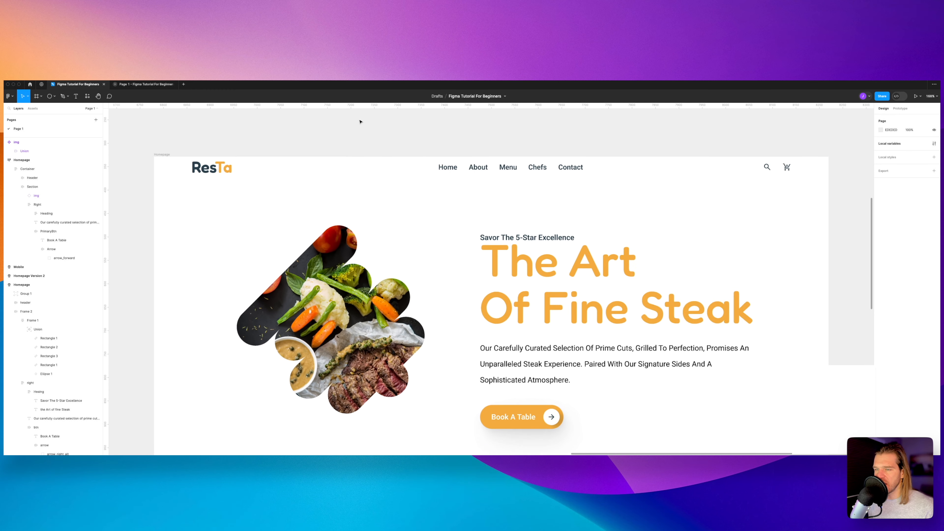
# - Set only the top padding of the Homepage frame to 24
pyautogui.click(185, 160)
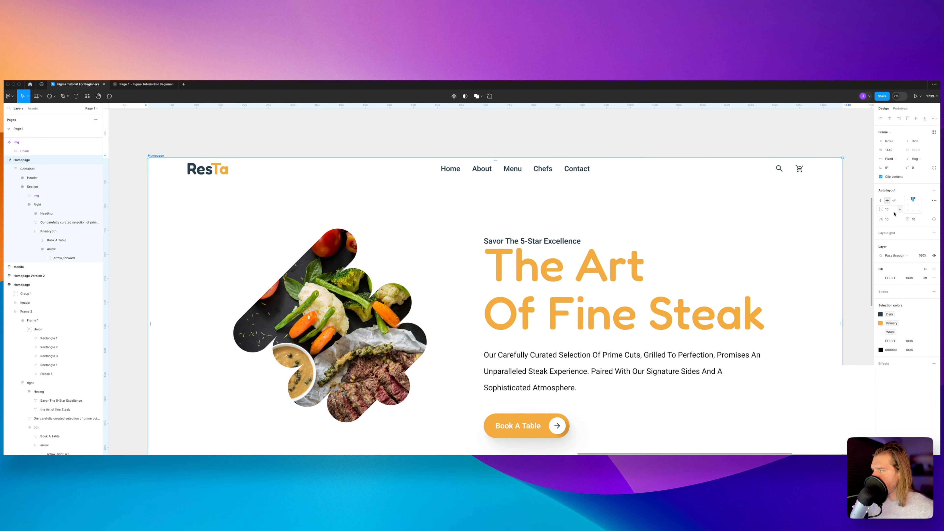
pyautogui.click(934, 219)
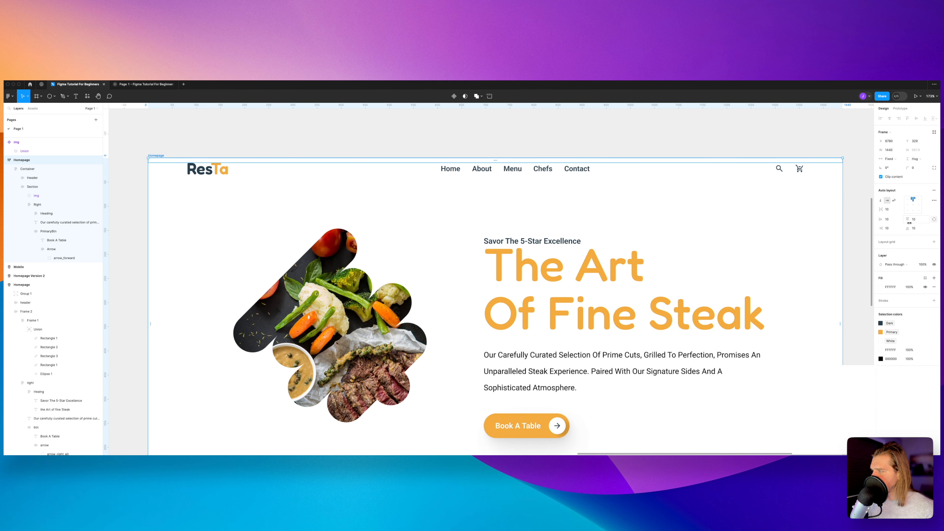
pyautogui.click(922, 219)
pyautogui.write('24')
pyautogui.press('Return')
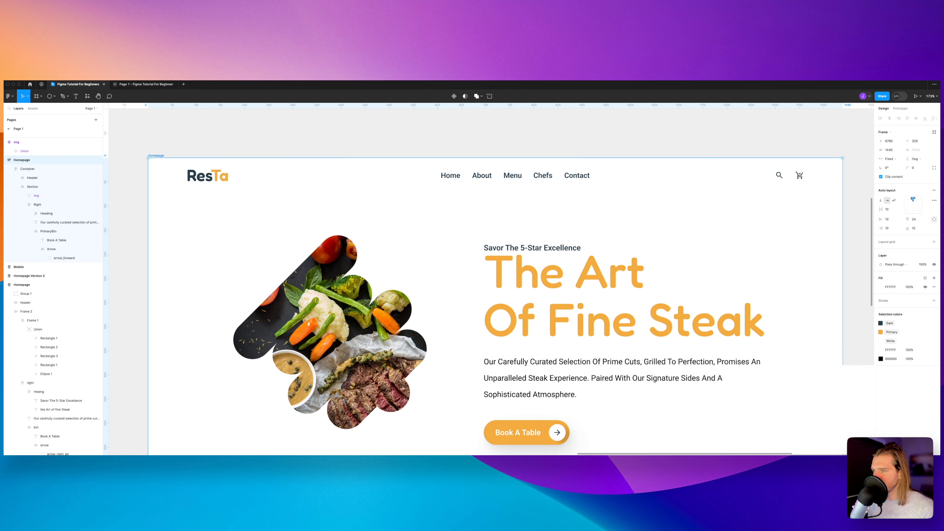
pyautogui.click(742, 139)
pyautogui.hscroll(3, 742, 139)
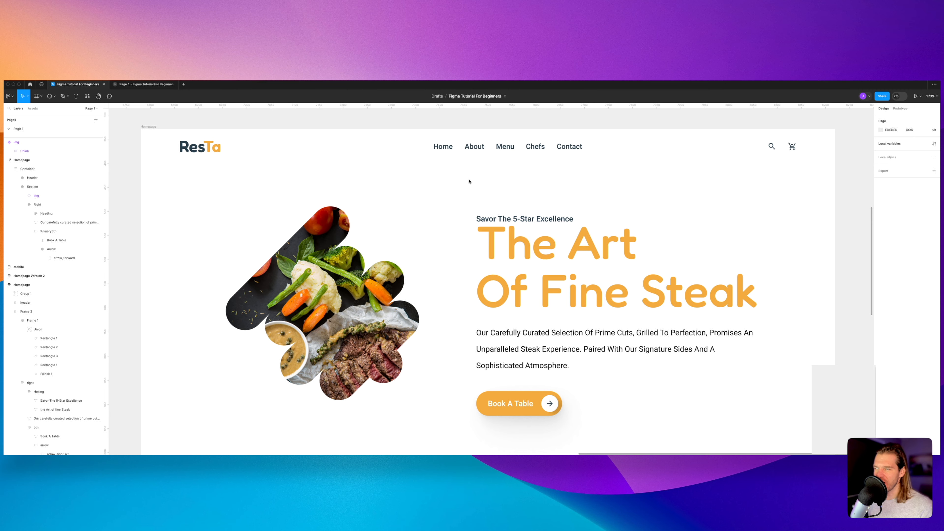
# - Apply a Shadow Maker shadow to the hero section's img instance, angled toward the lower right
pyautogui.scroll(-5, 469, 181)
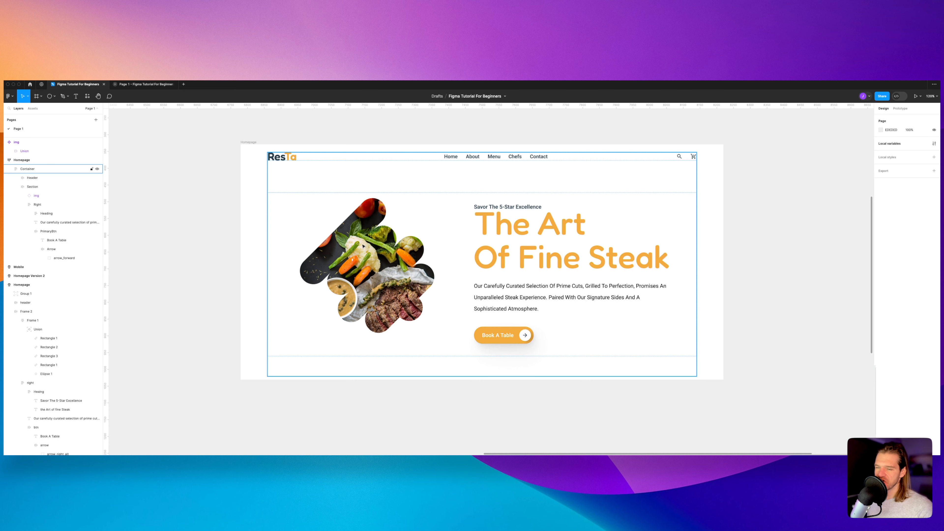
pyautogui.click(364, 233)
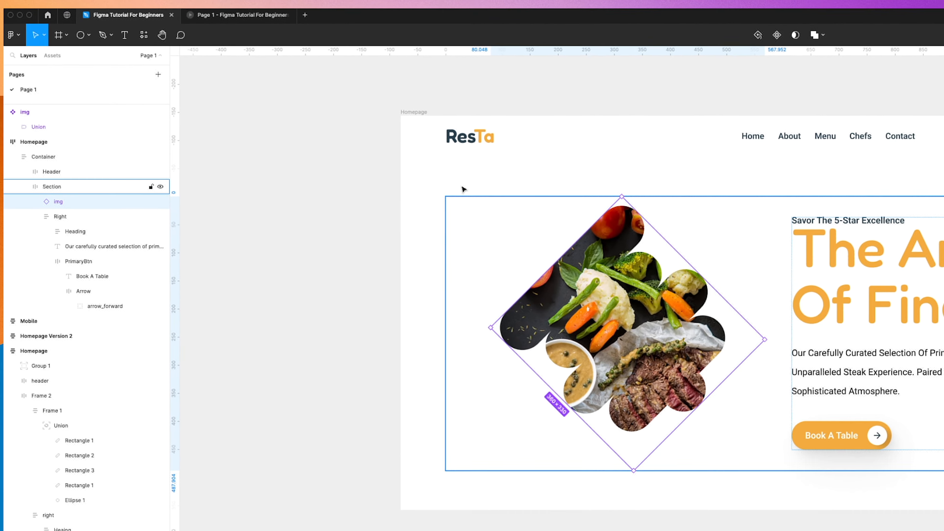
pyautogui.click(147, 31)
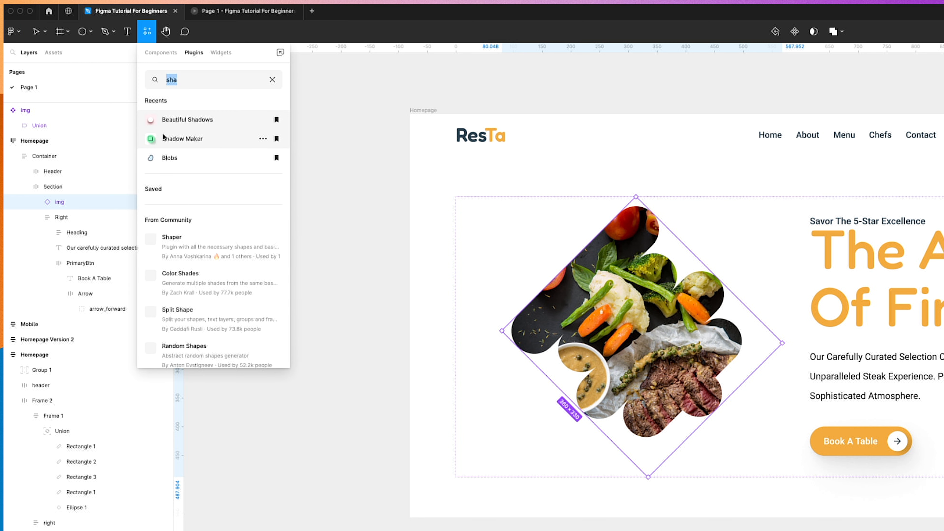
pyautogui.click(163, 138)
pyautogui.click(290, 253)
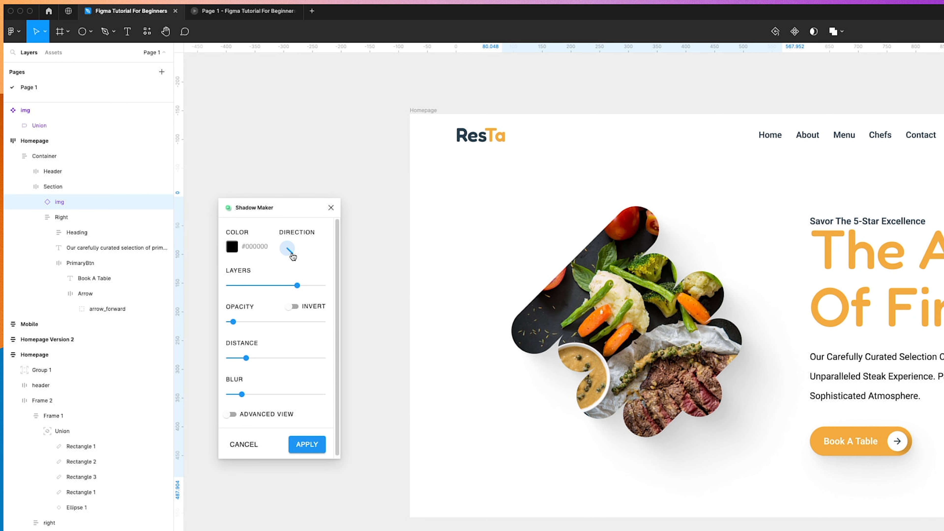
pyautogui.click(297, 439)
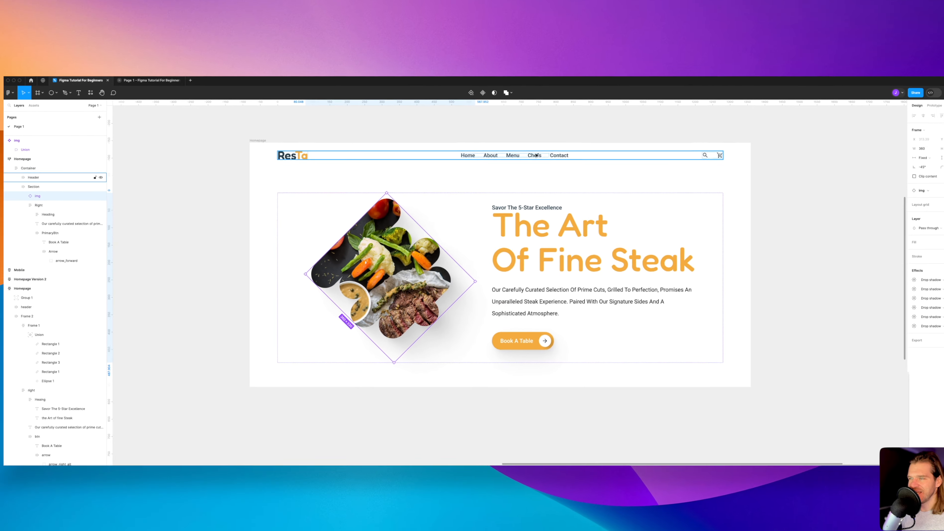
# - Generate a random blob shape with the Blobs plugin and insert it on the canvas
pyautogui.scroll(-2, 396, 130)
pyautogui.click(363, 119)
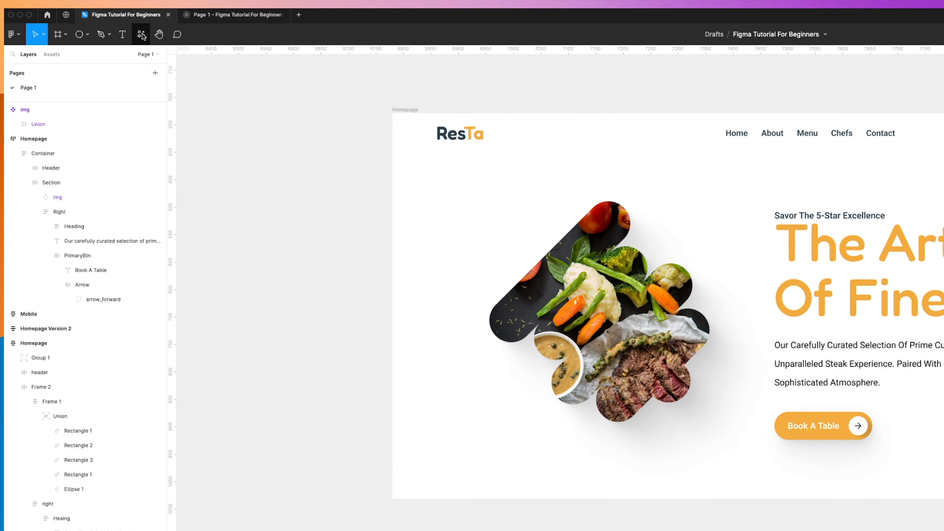
pyautogui.click(88, 96)
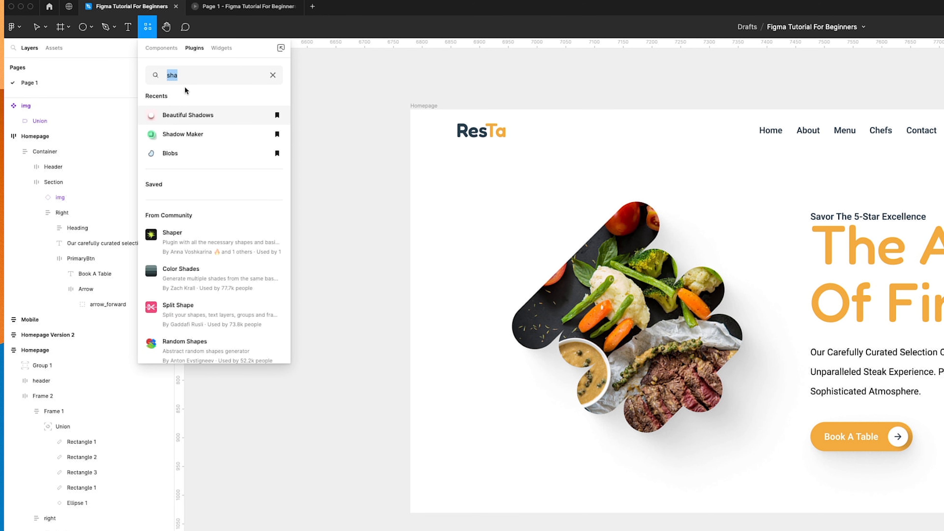
pyautogui.click(173, 154)
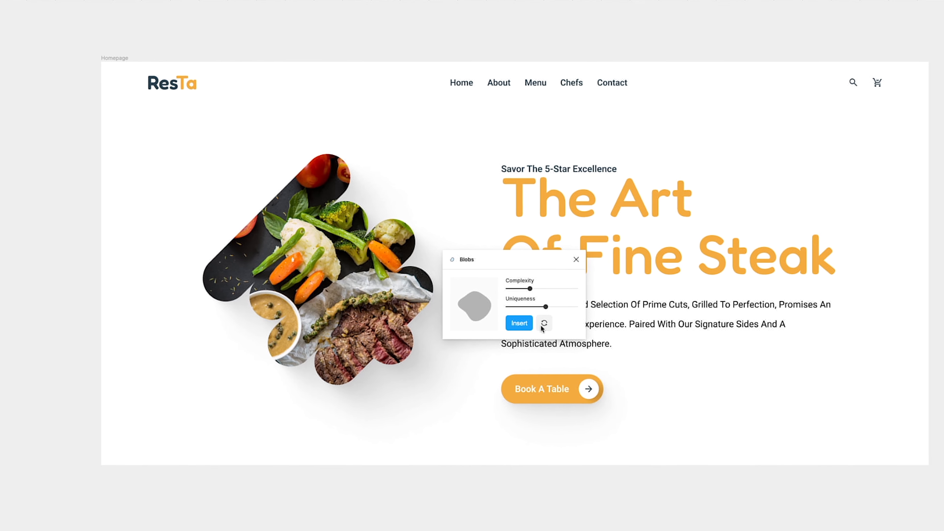
pyautogui.click(493, 320)
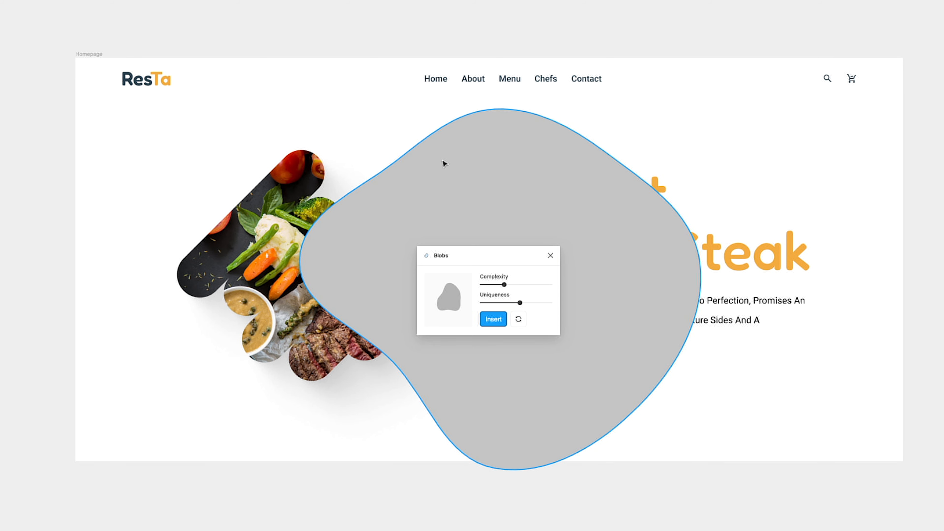
# - Place the blob in the Homepage frame with absolute position, over its upper-right corner at about X 999, Y -214
pyautogui.moveTo(459, 174); pyautogui.dragTo(875, 42)
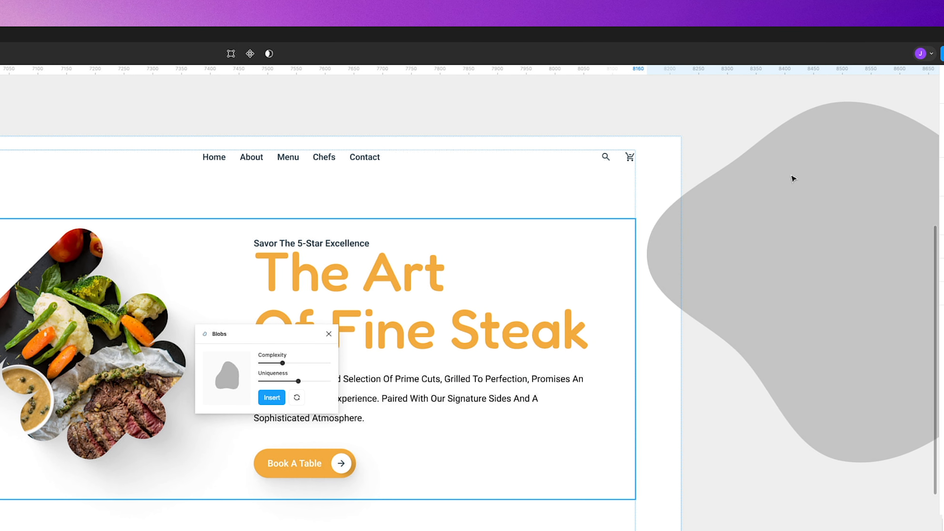
pyautogui.moveTo(653, 120); pyautogui.dragTo(586, 148)
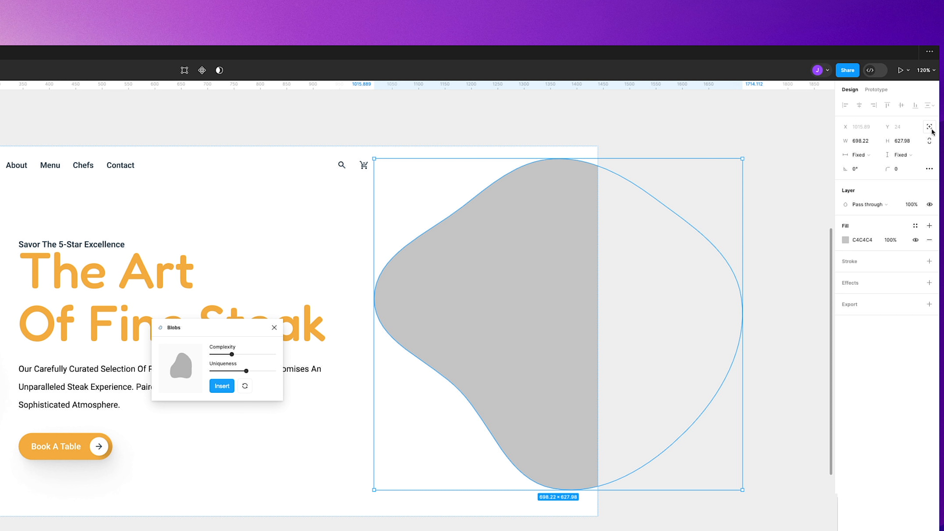
pyautogui.click(930, 127)
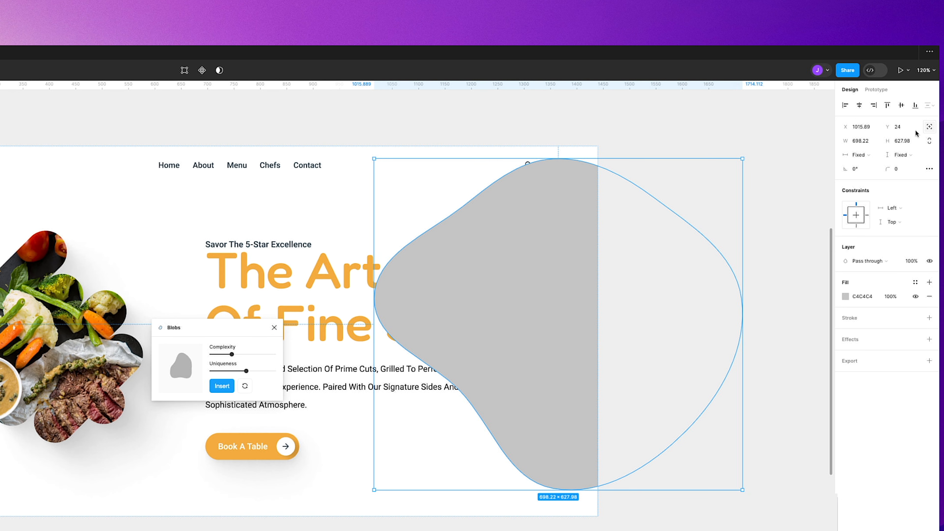
pyautogui.click(275, 328)
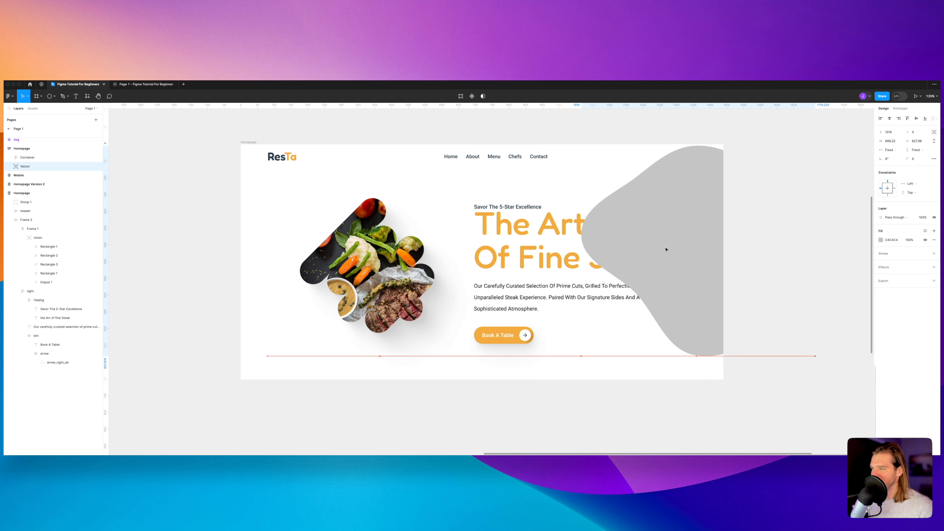
pyautogui.moveTo(666, 249); pyautogui.dragTo(690, 184)
# - Fill the blob with the Primary colour style and detach the style so the fill becomes plain F3AB3F
pyautogui.click(850, 204)
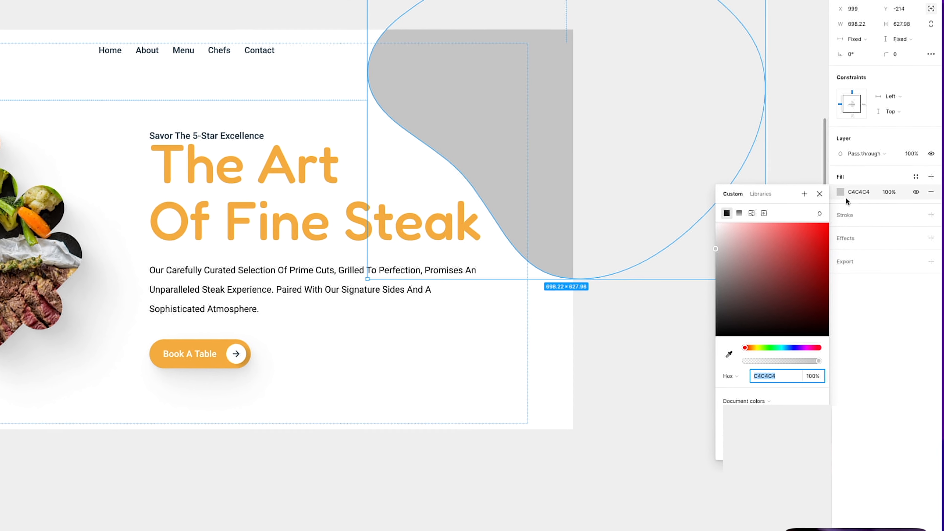
pyautogui.click(918, 190)
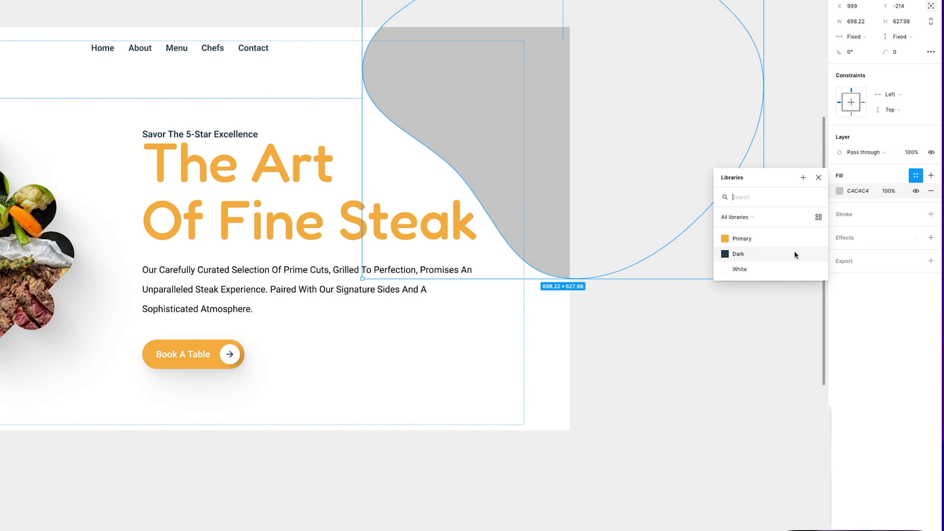
pyautogui.click(732, 240)
pyautogui.click(916, 192)
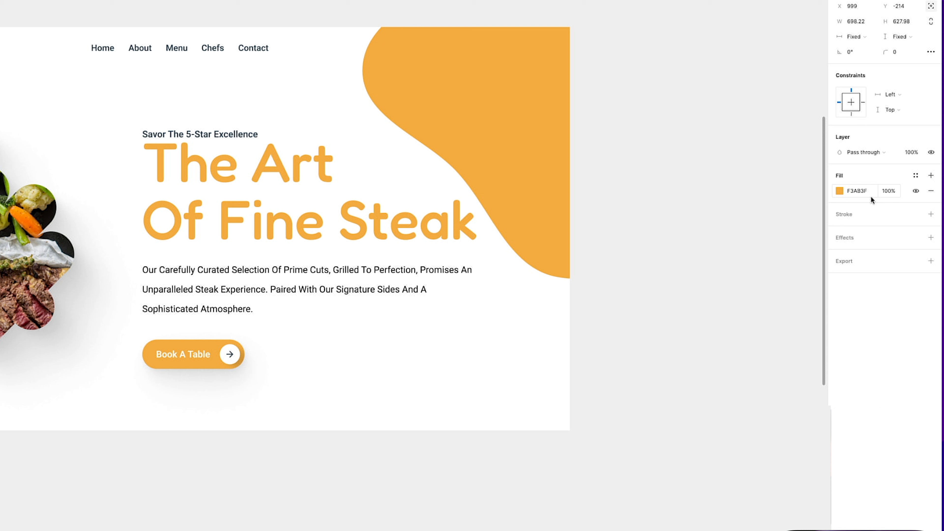
# - Lower the blob's fill opacity to 8% and shift the blob to about X 1007, Y -241
pyautogui.click(839, 191)
pyautogui.moveTo(775, 359); pyautogui.dragTo(747, 364)
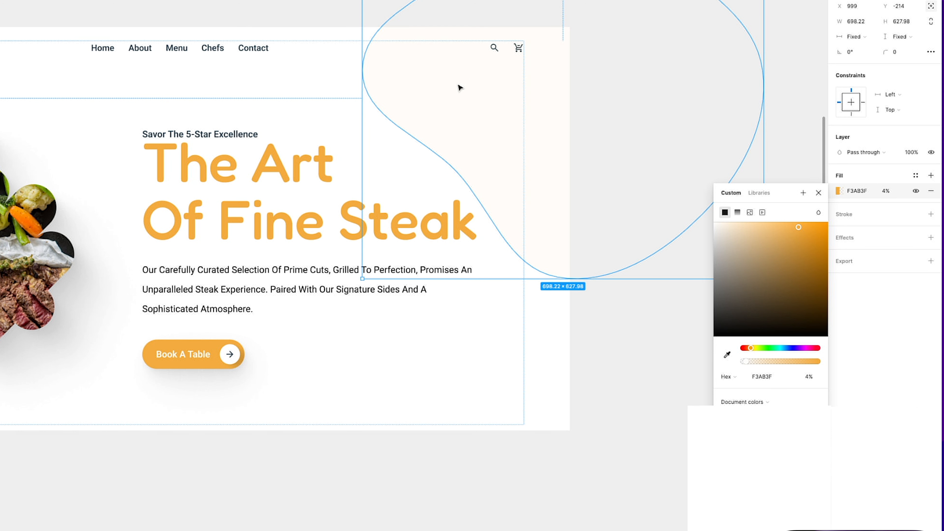
pyautogui.moveTo(460, 86); pyautogui.dragTo(464, 86)
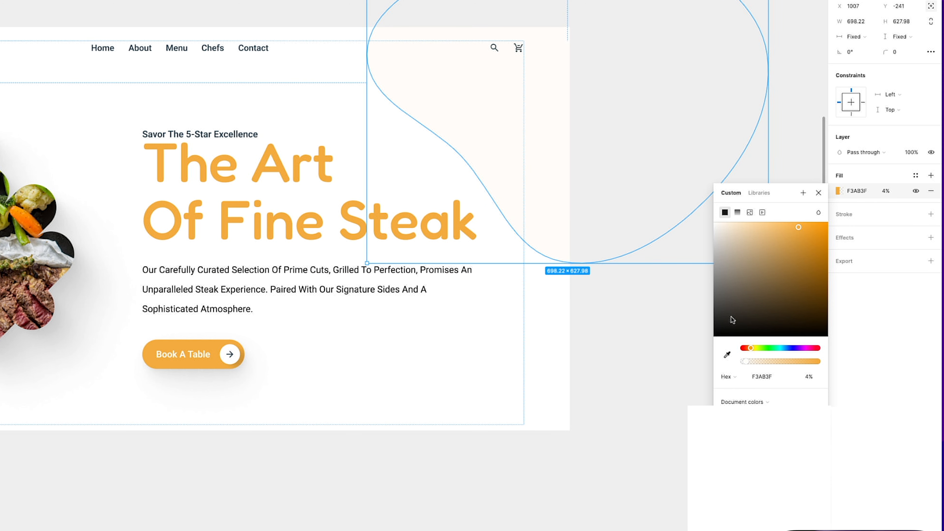
pyautogui.moveTo(746, 361); pyautogui.dragTo(749, 363)
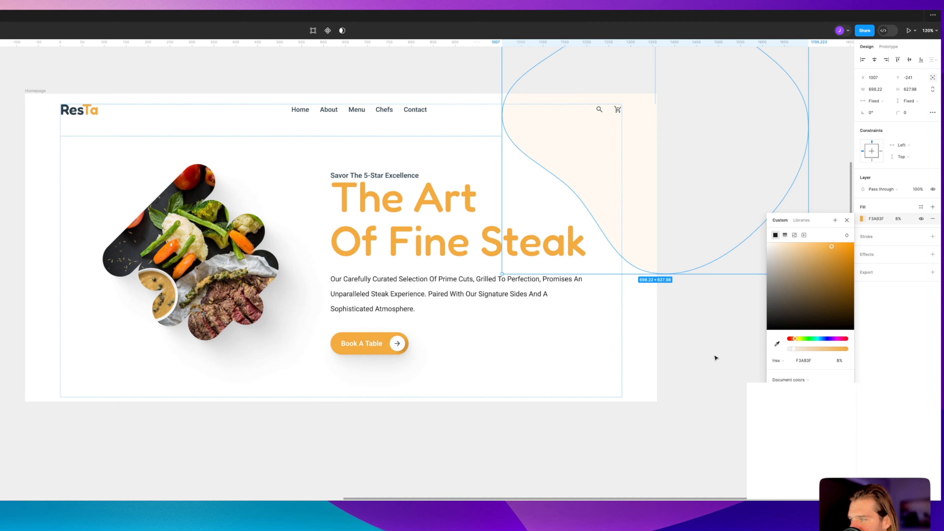
pyautogui.click(646, 372)
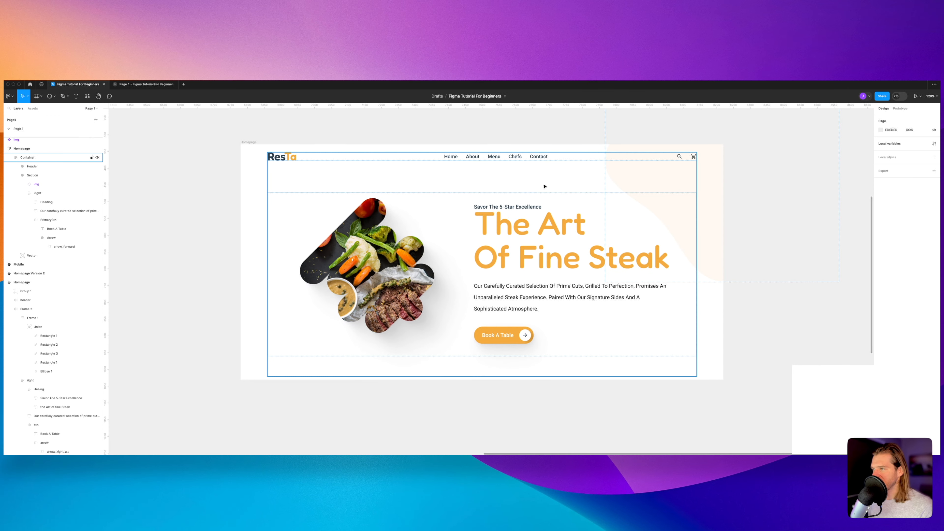
# - Duplicate the blob vector, group both copies, and rename the group "blob"
pyautogui.click(700, 176)
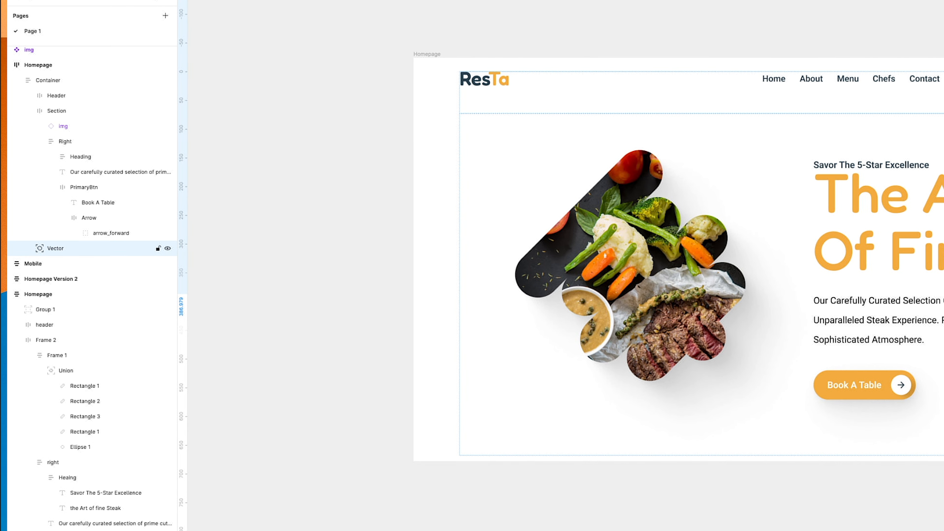
pyautogui.hotkey('ctrl', 'd')
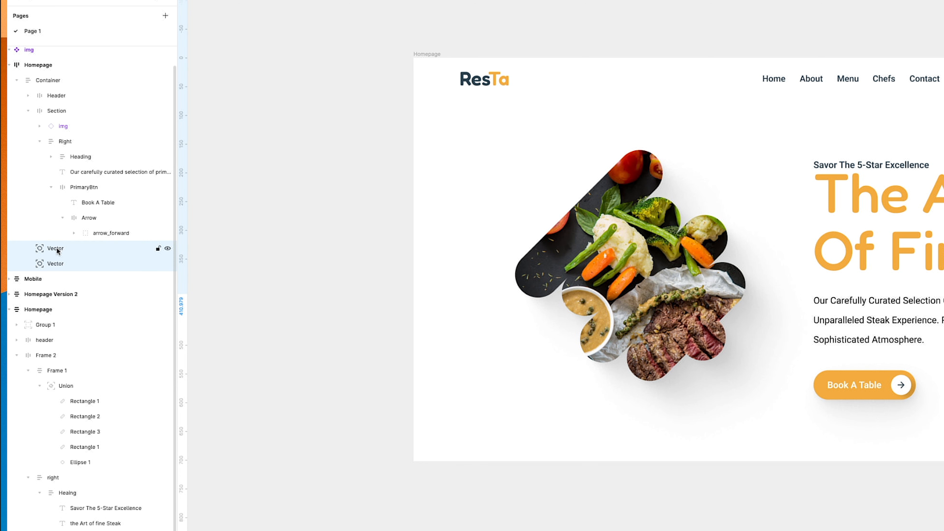
pyautogui.hotkey('ctrl', 'g')
pyautogui.doubleClick(59, 248)
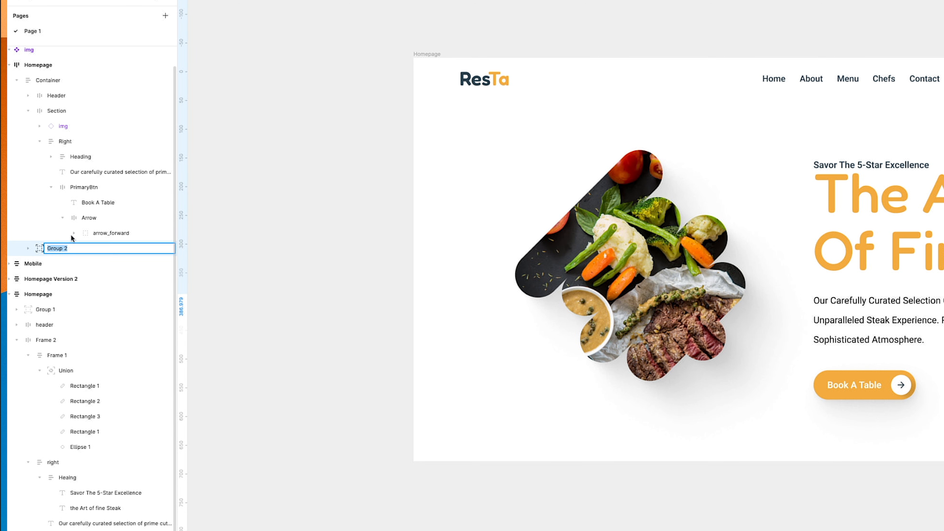
pyautogui.write('blob')
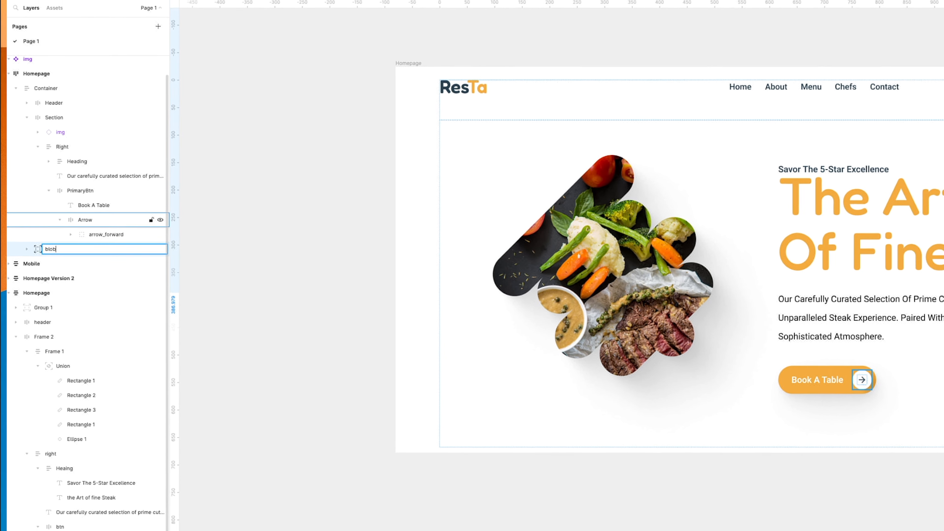
pyautogui.press('Return')
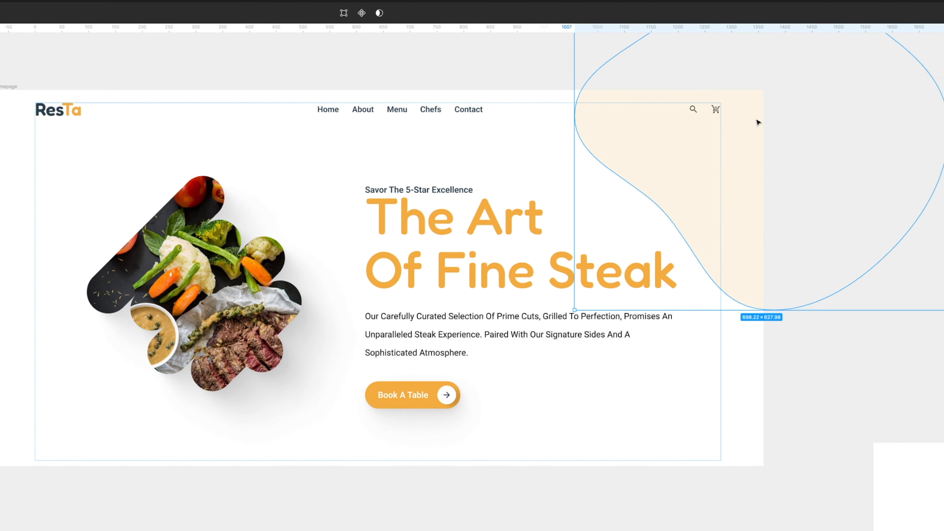
# - Offset one blob copy to about X 990, Y -235 and replace its fill with a stroke
pyautogui.moveTo(676, 150); pyautogui.dragTo(670, 148)
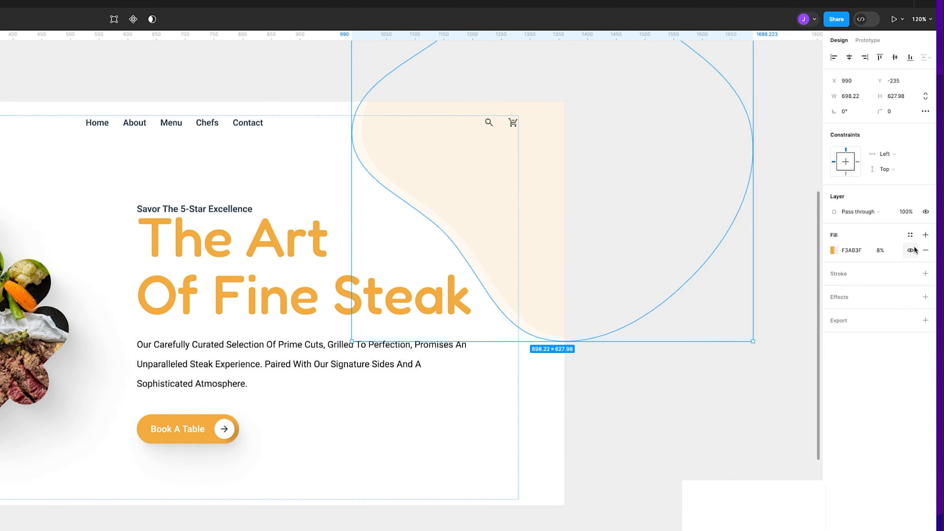
pyautogui.click(925, 249)
pyautogui.click(925, 258)
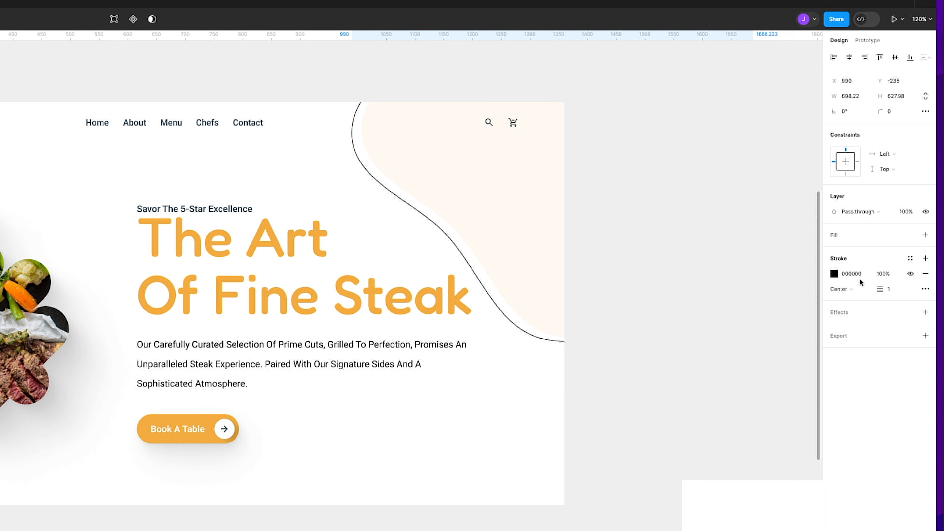
# - Change the offset blob's outline to a dashed stroke with a dash length of 12
pyautogui.click(926, 289)
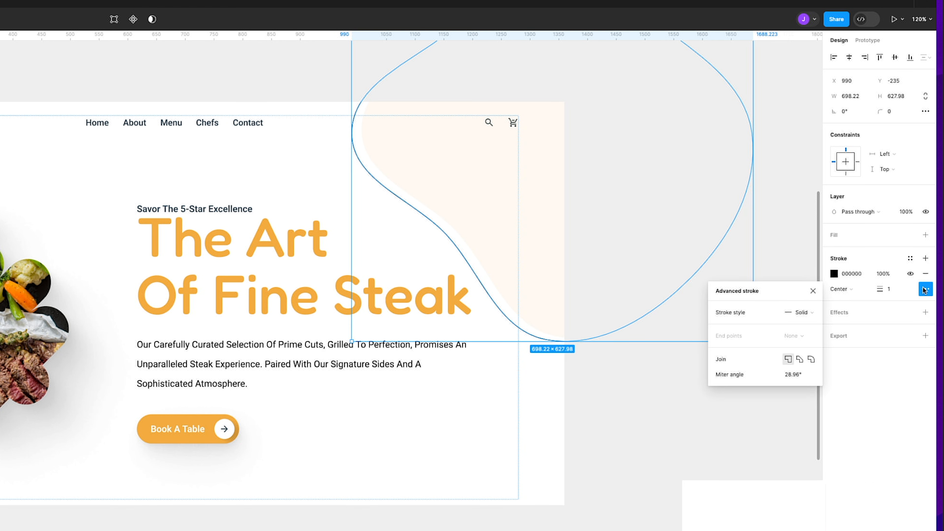
pyautogui.click(798, 314)
pyautogui.click(801, 323)
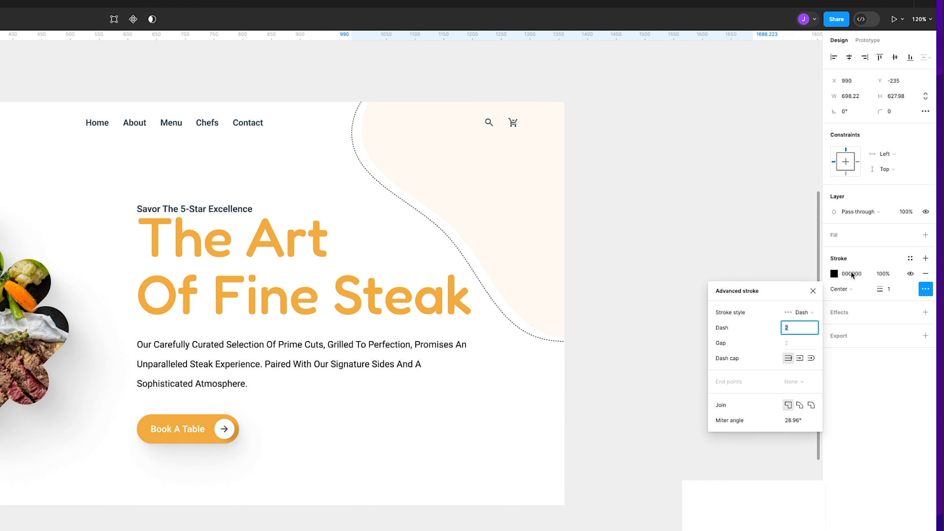
pyautogui.write('12')
pyautogui.press('Return')
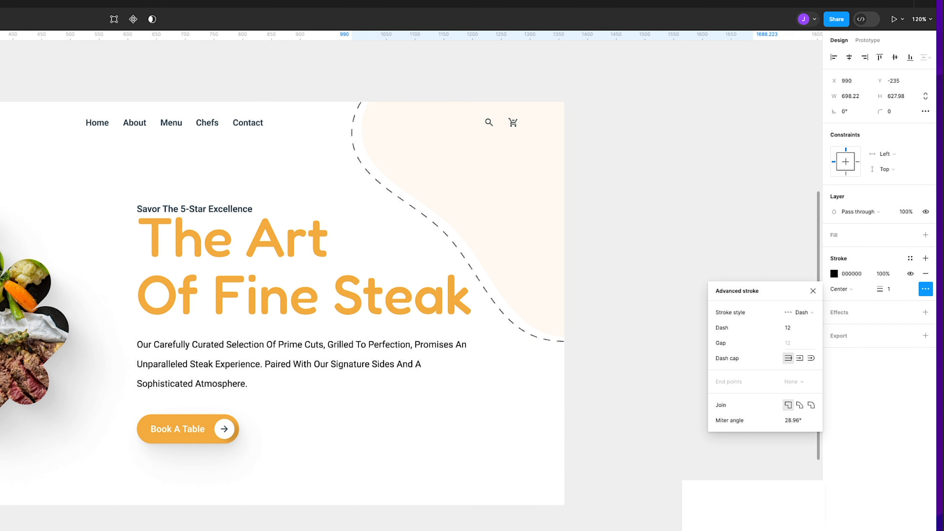
# - Lower the opacity of the blob's dashed stroke until the outline is only faintly visible
pyautogui.click(835, 273)
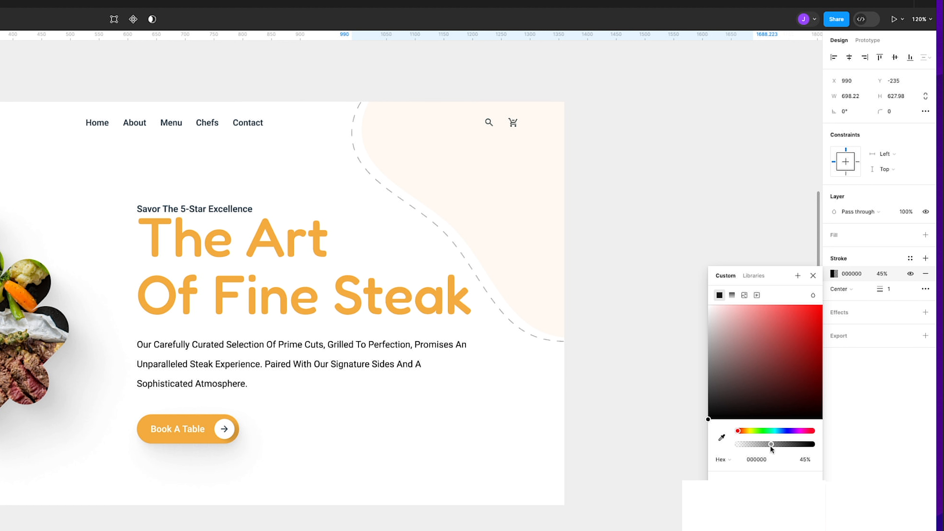
pyautogui.moveTo(770, 445); pyautogui.dragTo(744, 448)
pyautogui.click(661, 416)
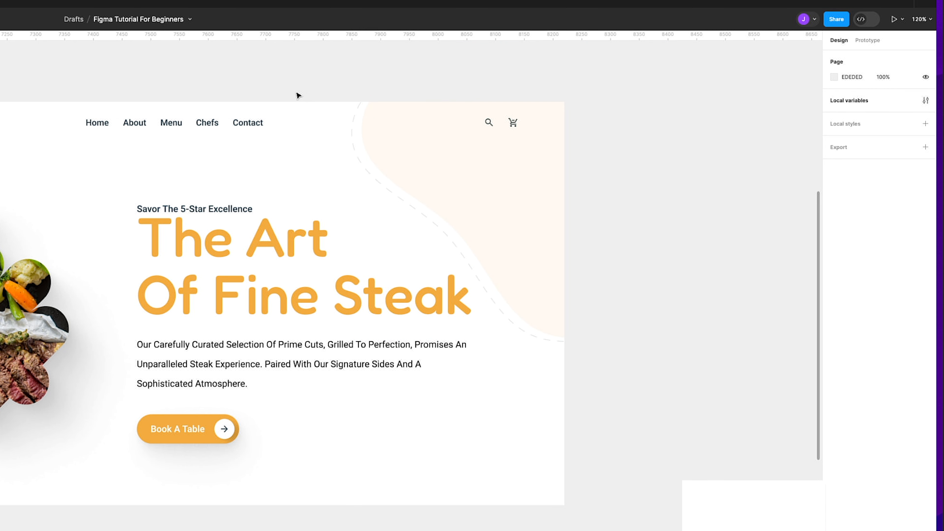